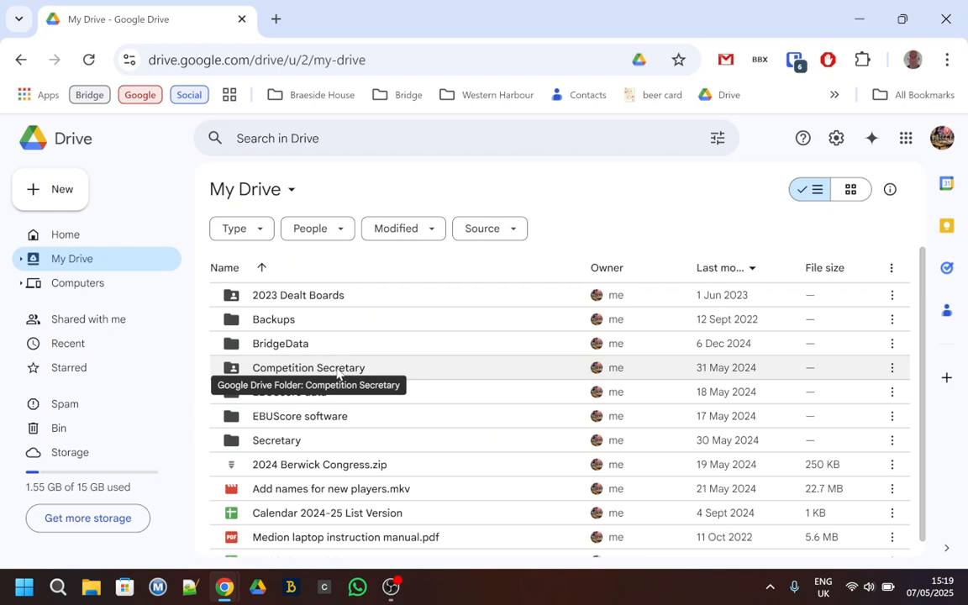
# - Open the Berwick calendar 2025-26 A6 document from the 2025-26 calendar folder inside Competition Secretary
pyautogui.doubleClick(339, 370)
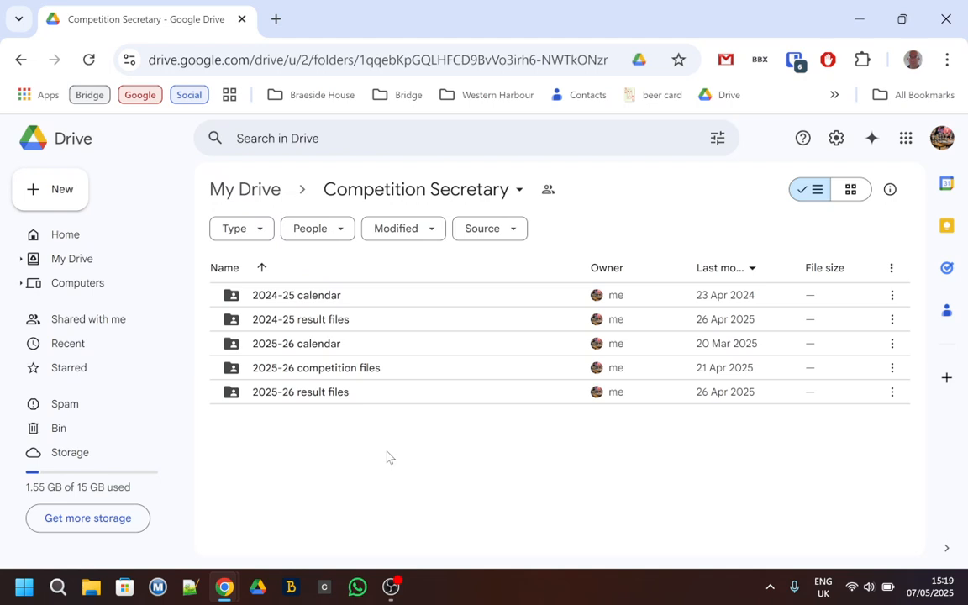
pyautogui.doubleClick(327, 346)
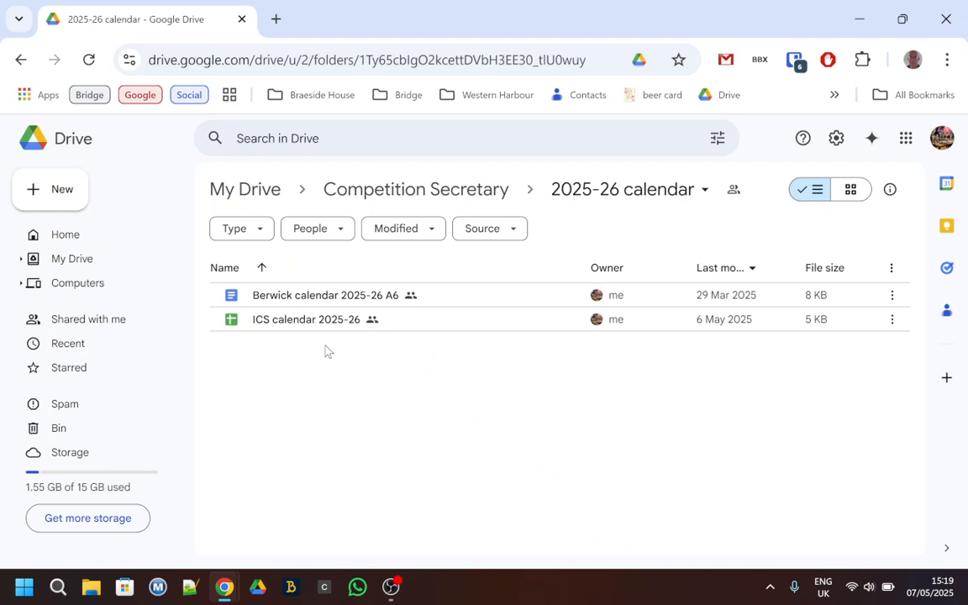
pyautogui.click(327, 301)
pyautogui.doubleClick(328, 303)
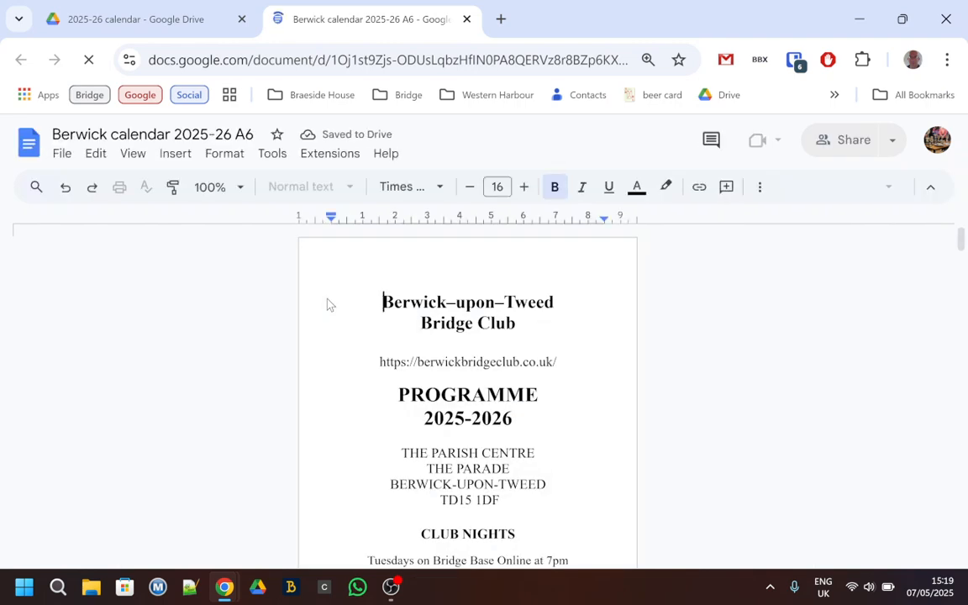
# - Look through the Berwick calendar document's autumn and spring programme pages, and close the document
pyautogui.scroll(-3, 328, 304)
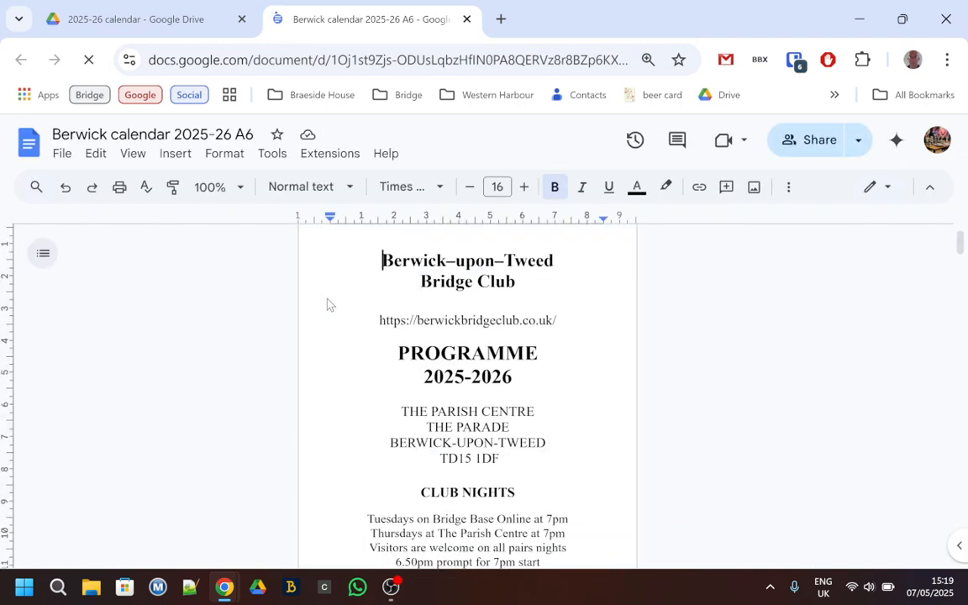
pyautogui.scroll(-15, 467, 370)
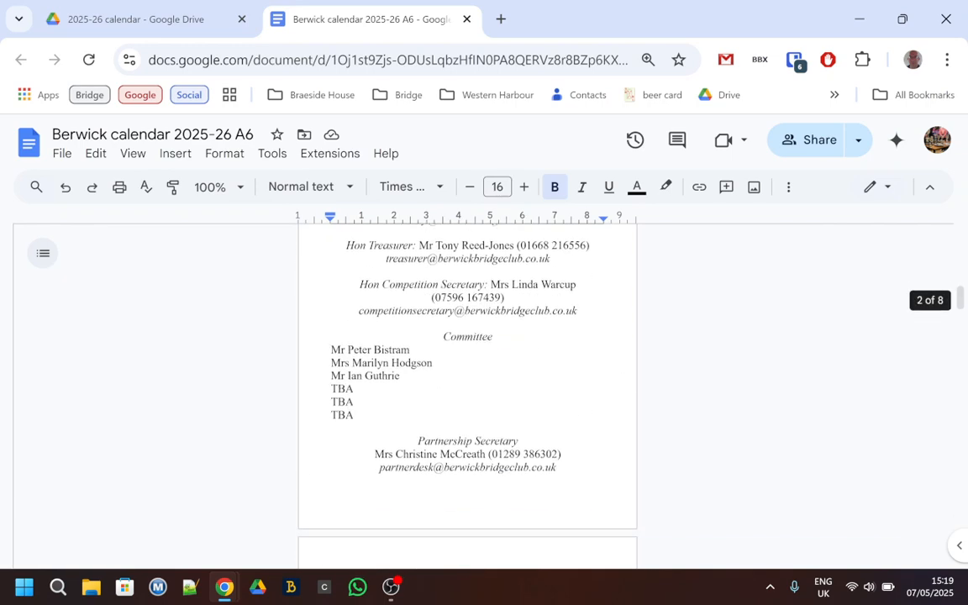
pyautogui.scroll(-5, 468, 386)
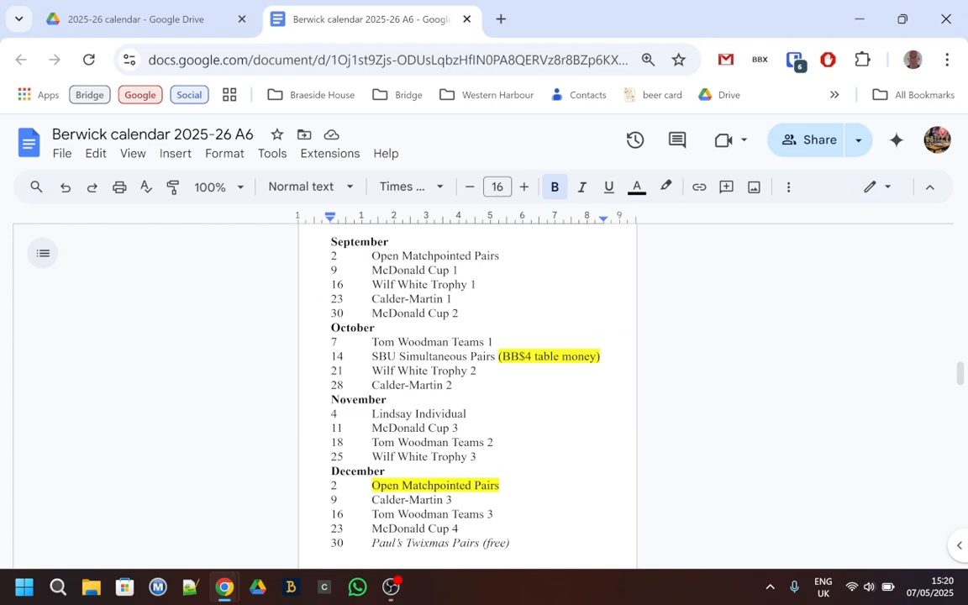
pyautogui.scroll(-7, 468, 387)
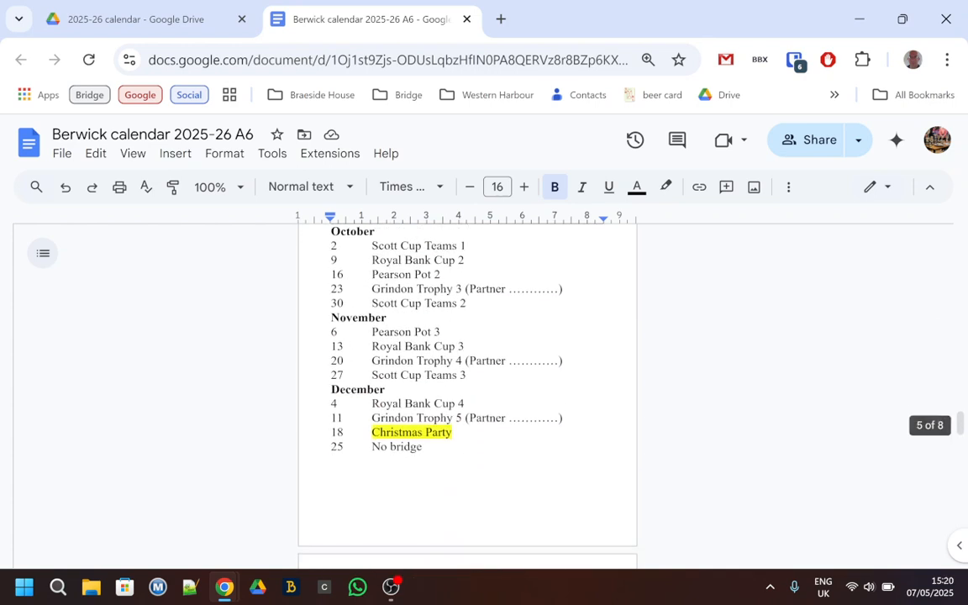
pyautogui.scroll(-3, 467, 387)
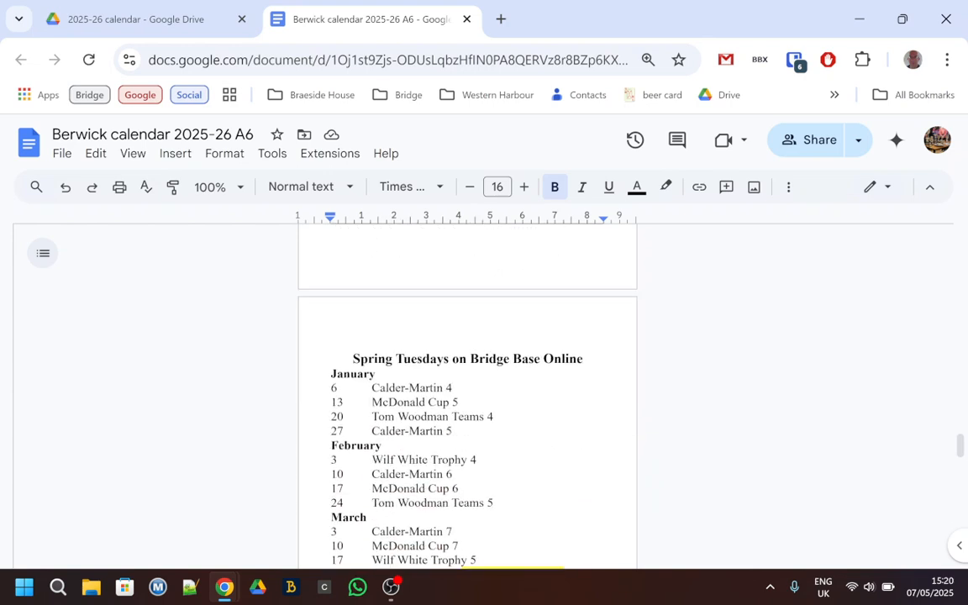
pyautogui.click(468, 19)
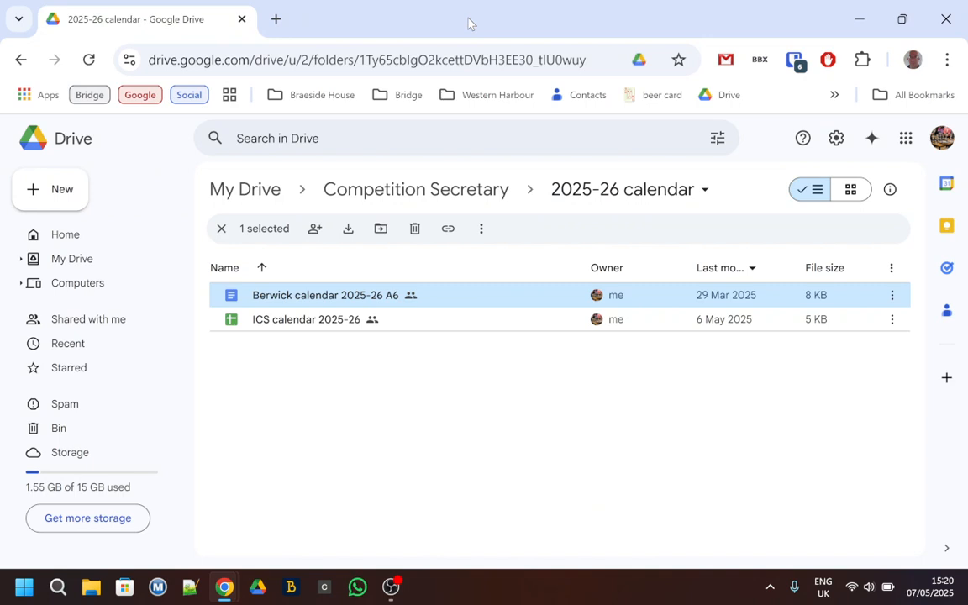
# - Open the ICS calendar 2025-26 spreadsheet and show its Summer 2025 sheet
pyautogui.click(302, 321)
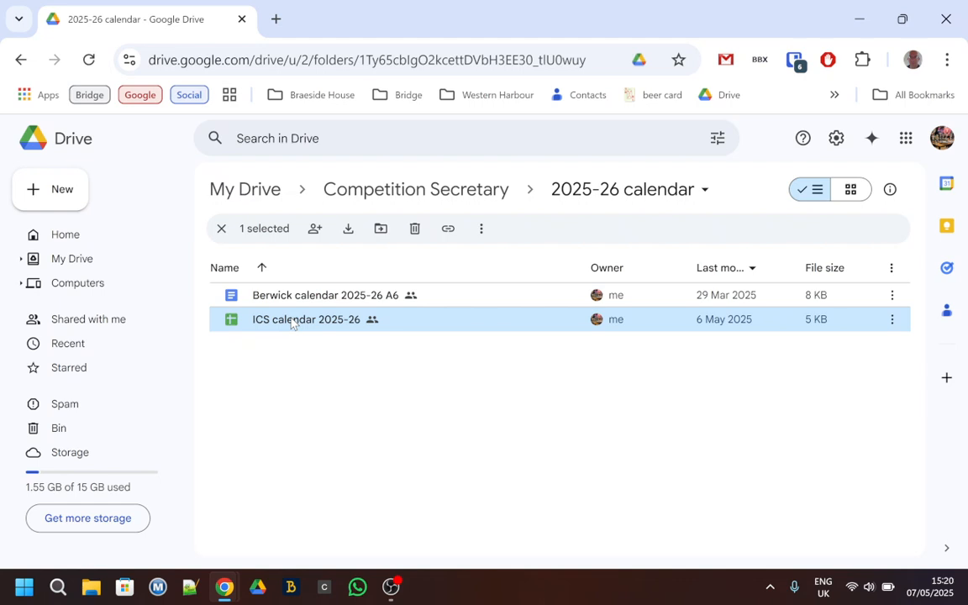
pyautogui.doubleClick(292, 323)
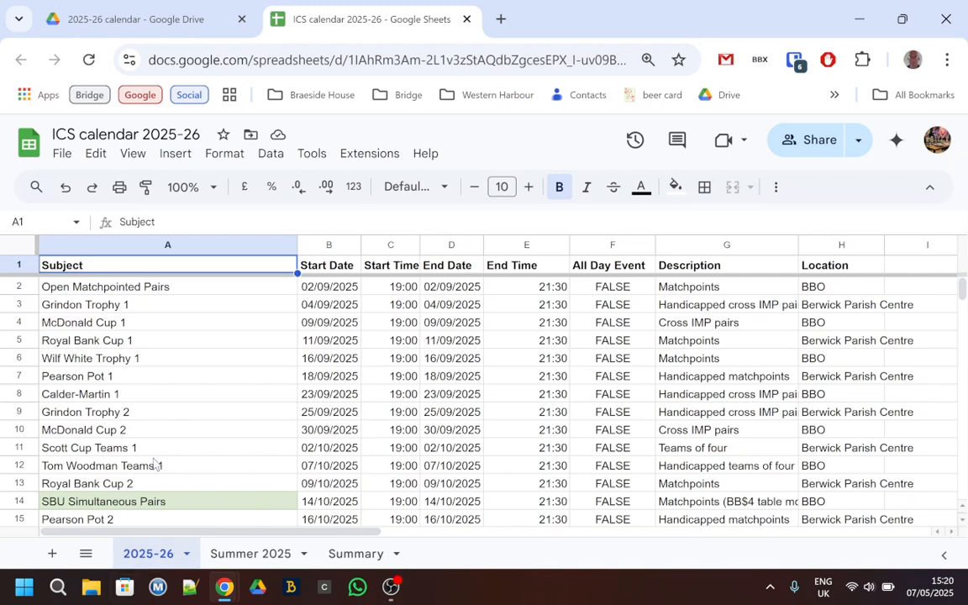
pyautogui.click(144, 380)
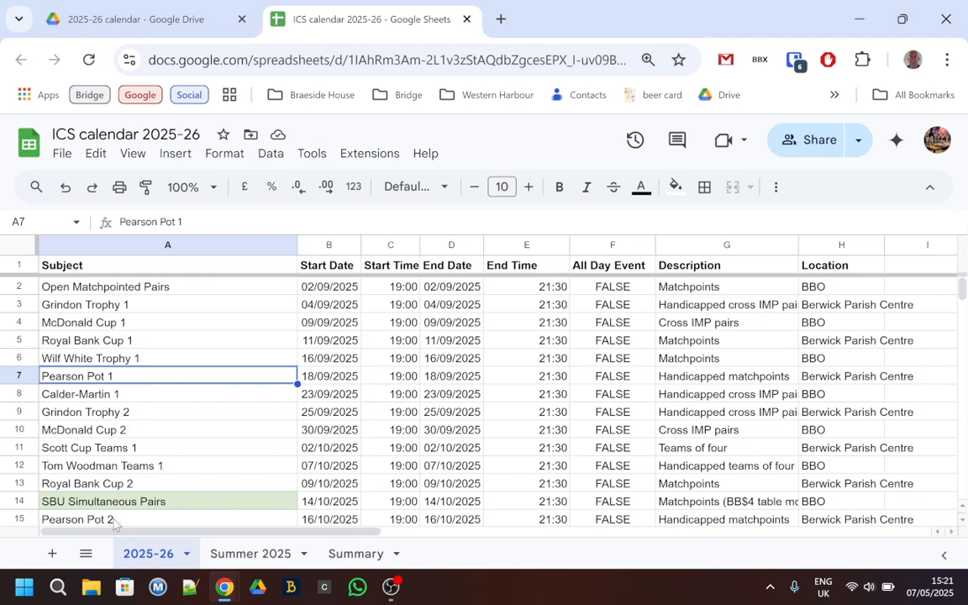
pyautogui.click(252, 554)
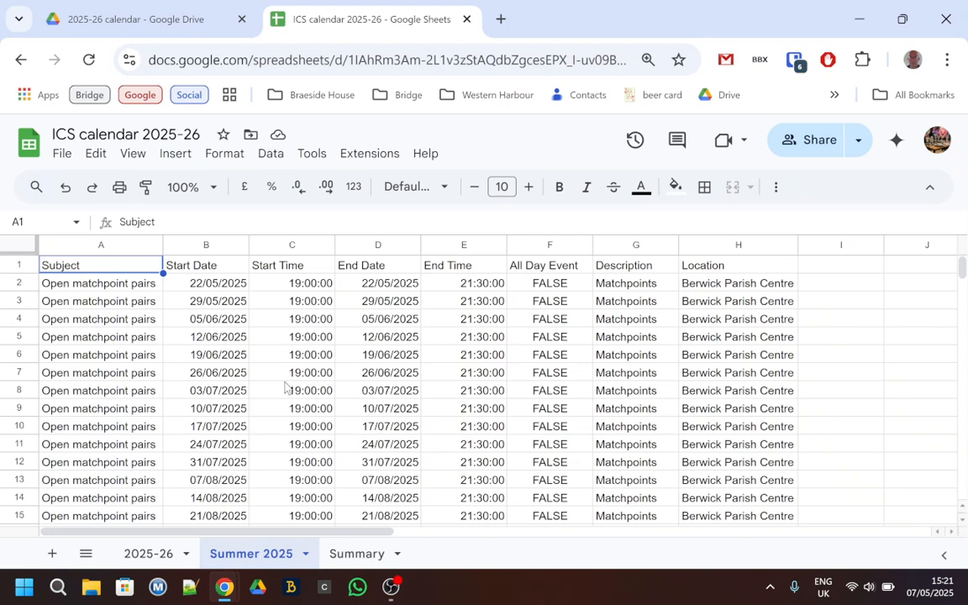
# - Examine the column headings of the Summer 2025 sheet, from Subject across to Location
pyautogui.click(139, 271)
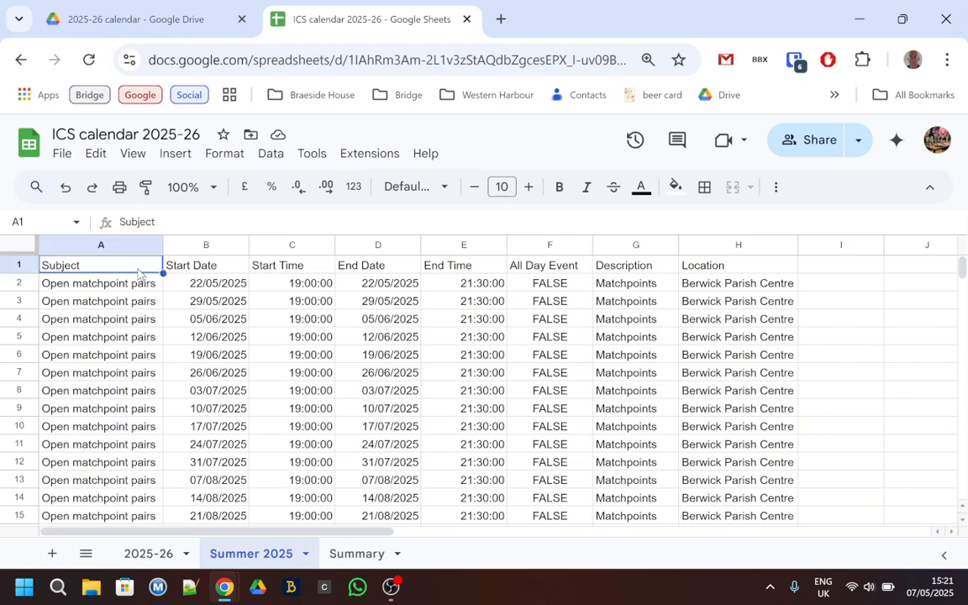
pyautogui.press('Right')
pyautogui.press('Right')
pyautogui.press('Right')
pyautogui.press('Right')
pyautogui.press('Right')
pyautogui.press('Right')
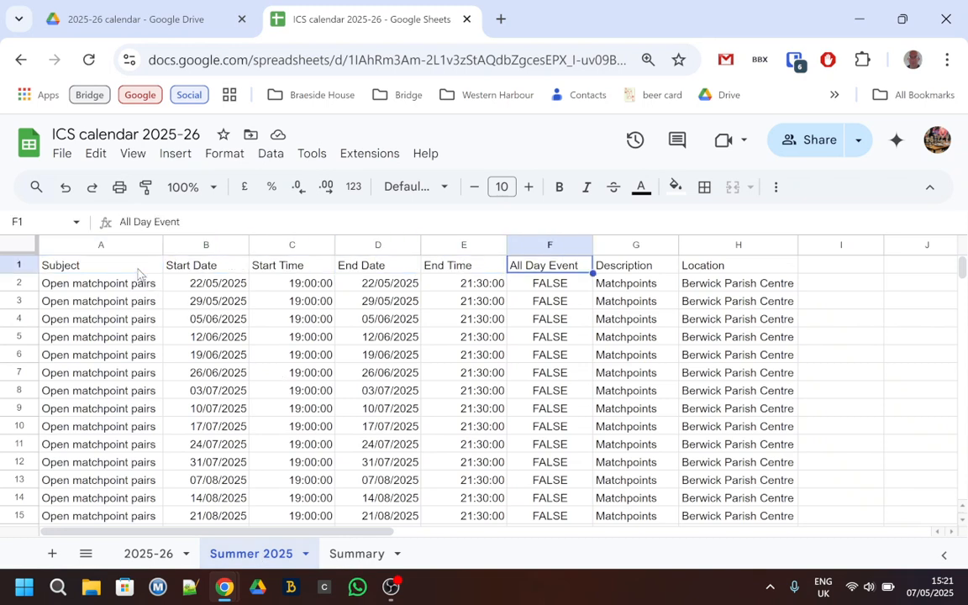
pyautogui.press('Right')
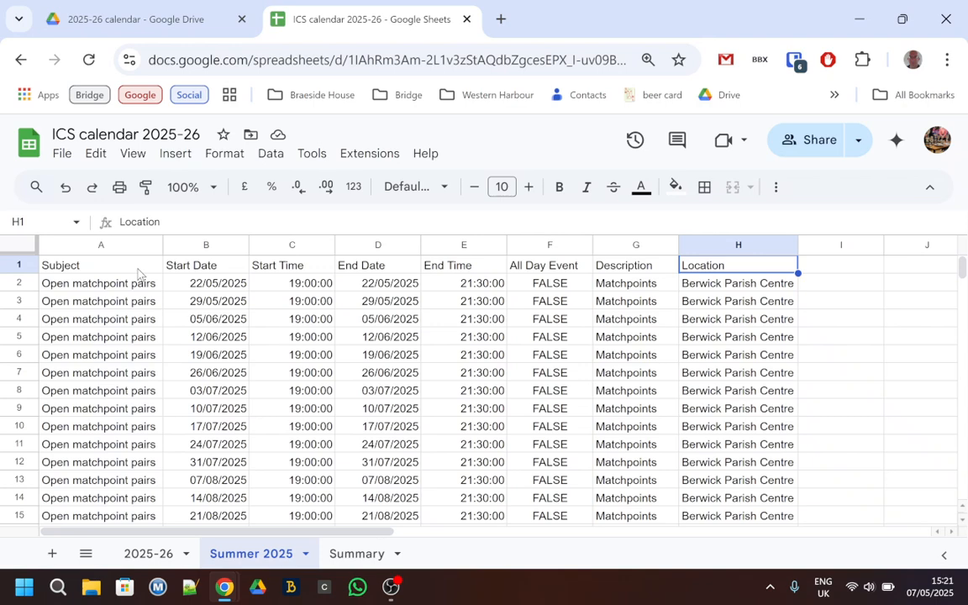
pyautogui.press('Left')
pyautogui.press('Left')
pyautogui.press('Left')
pyautogui.press('Left')
pyautogui.press('Left')
pyautogui.press('Left')
pyautogui.press('Left')
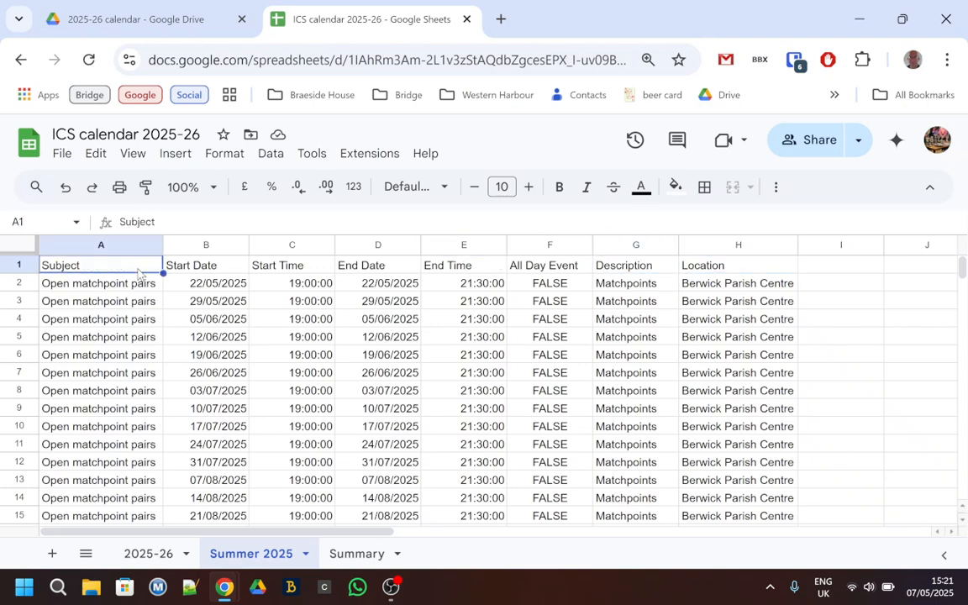
# - Review the event names down the Subject column of the Summer 2025 sheet
pyautogui.press('Down')
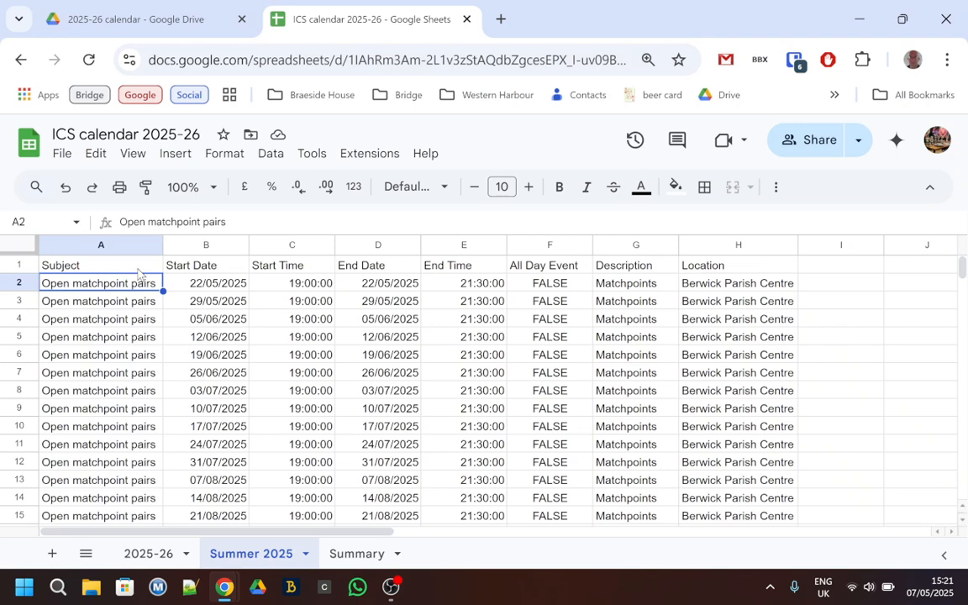
pyautogui.press('Down')
pyautogui.press('Down')
pyautogui.press('Down')
pyautogui.press('Down')
pyautogui.press('Down')
pyautogui.press('Down')
pyautogui.press('Down')
pyautogui.press('Down')
pyautogui.press('Down')
pyautogui.press('Down')
pyautogui.press('Down')
pyautogui.press('Down')
pyautogui.press('Down')
pyautogui.press('Down')
pyautogui.press('Down')
pyautogui.press('Down')
pyautogui.press('Down')
pyautogui.press('Down')
pyautogui.press('Up')
pyautogui.press('Up')
pyautogui.press('Up')
pyautogui.press('Up')
pyautogui.press('Up')
pyautogui.press('Up')
pyautogui.press('Up')
pyautogui.press('Up')
pyautogui.press('Up')
pyautogui.press('Up')
pyautogui.press('Up')
pyautogui.press('Up')
pyautogui.press('Up')
pyautogui.press('Up')
pyautogui.press('Up')
pyautogui.press('Up')
pyautogui.press('Up')
pyautogui.press('Up')
pyautogui.press('Up')
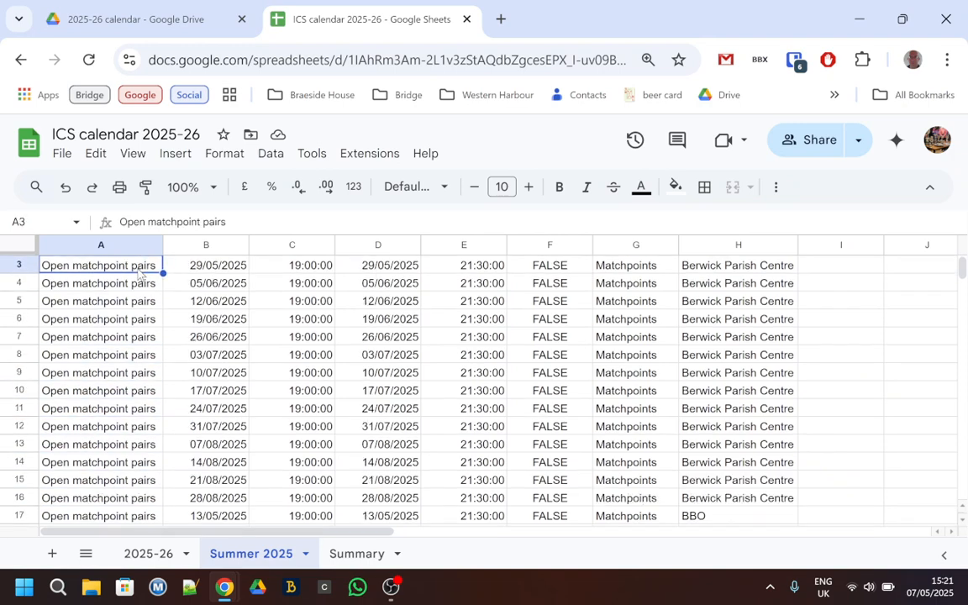
# - Check each field of the first event in row 2, including how its End Date is derived
pyautogui.press('Down')
pyautogui.press('Right')
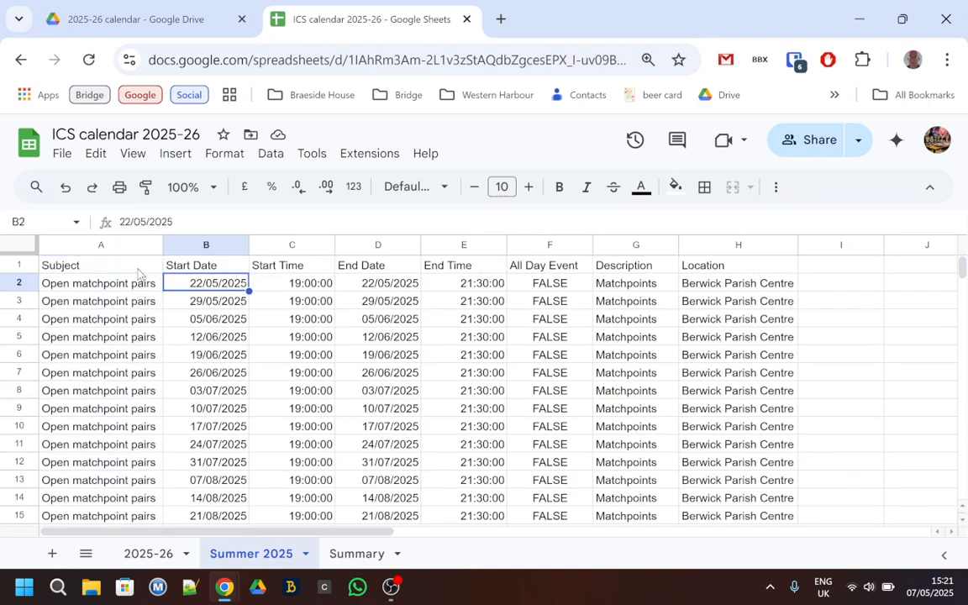
pyautogui.press('Right')
pyautogui.press('Right')
pyautogui.press('Right')
pyautogui.press('Right')
pyautogui.press('Right')
pyautogui.press('Right')
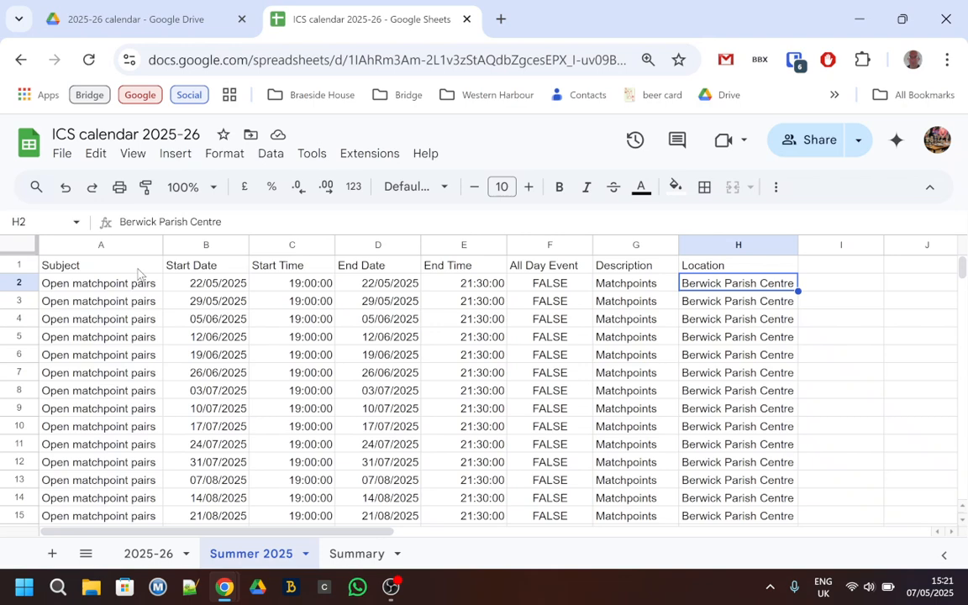
pyautogui.press('Left')
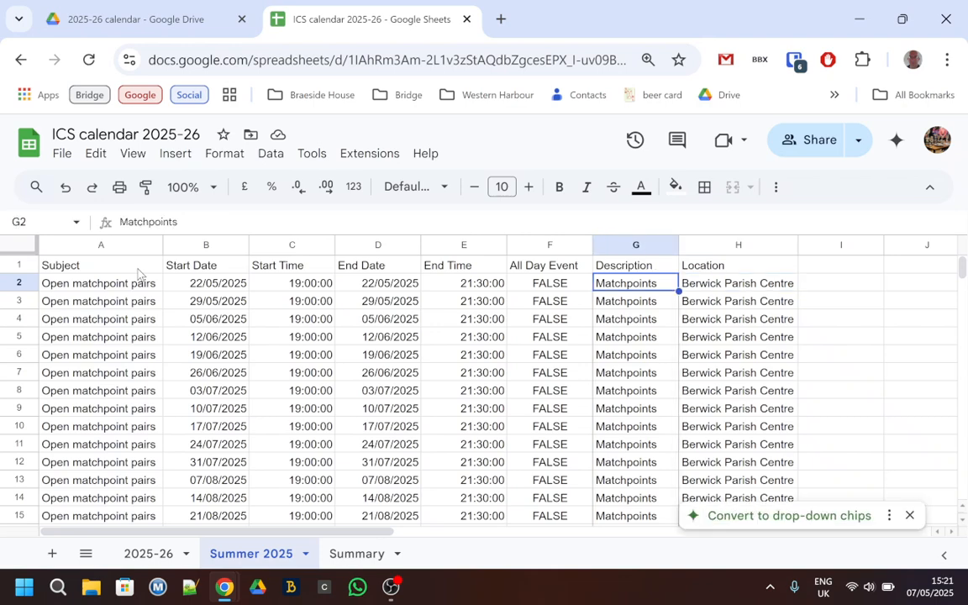
pyautogui.press('Left')
pyautogui.press('Left')
pyautogui.press('Left')
pyautogui.press('Left')
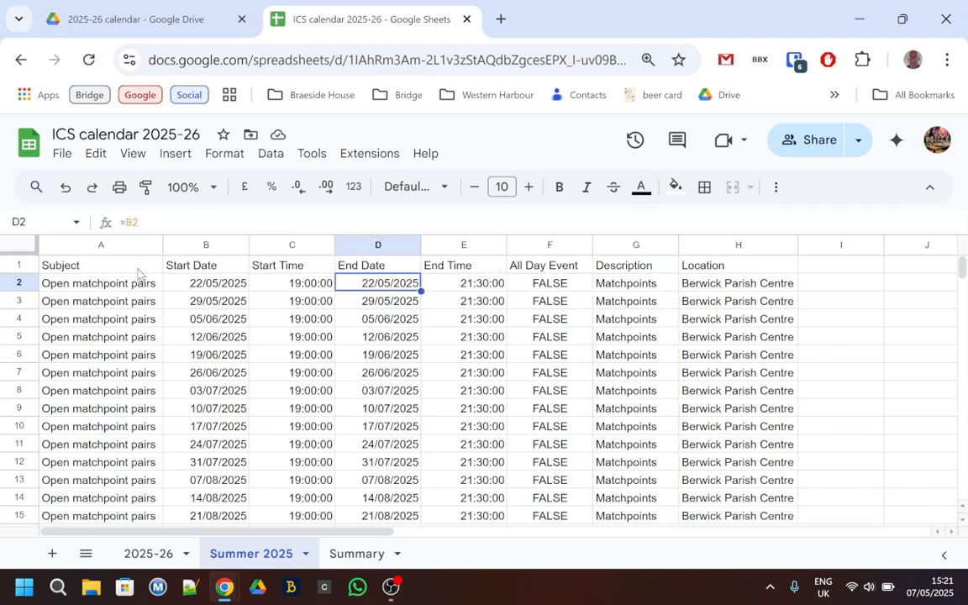
pyautogui.press('Right')
pyautogui.press('Right')
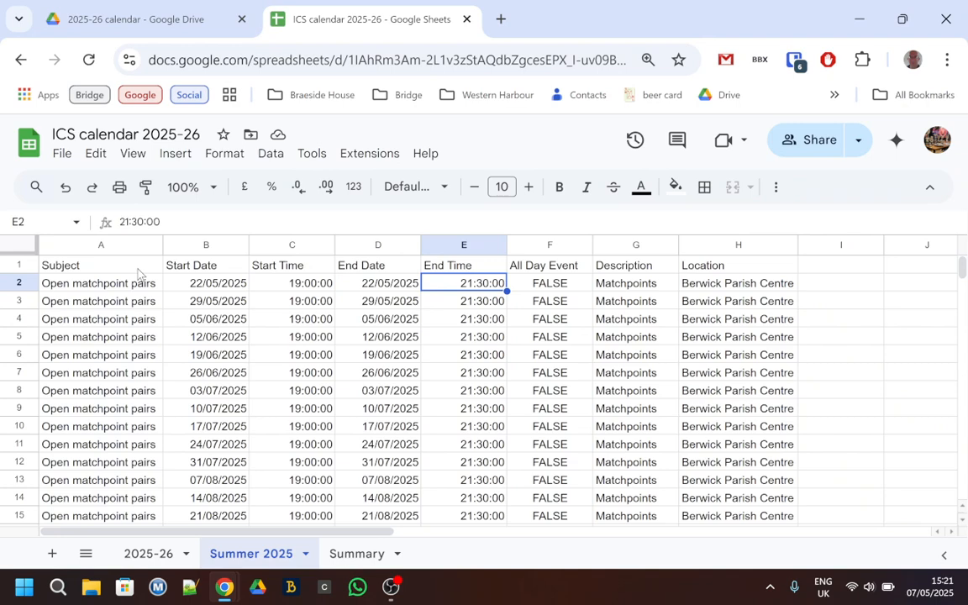
# - Check the end times down column E, through the Parish Centre and BBO events
pyautogui.press('Down')
pyautogui.press('Down')
pyautogui.press('Down')
pyautogui.press('Down')
pyautogui.press('Down')
pyautogui.press('Down')
pyautogui.press('Down')
pyautogui.press('Down')
pyautogui.press('Down')
pyautogui.press('Down')
pyautogui.press('Down')
pyautogui.press('Down')
pyautogui.press('Down')
pyautogui.press('Down')
pyautogui.press('Down')
pyautogui.press('Down')
pyautogui.press('Down')
pyautogui.press('Down')
pyautogui.press('Down')
pyautogui.press('Down')
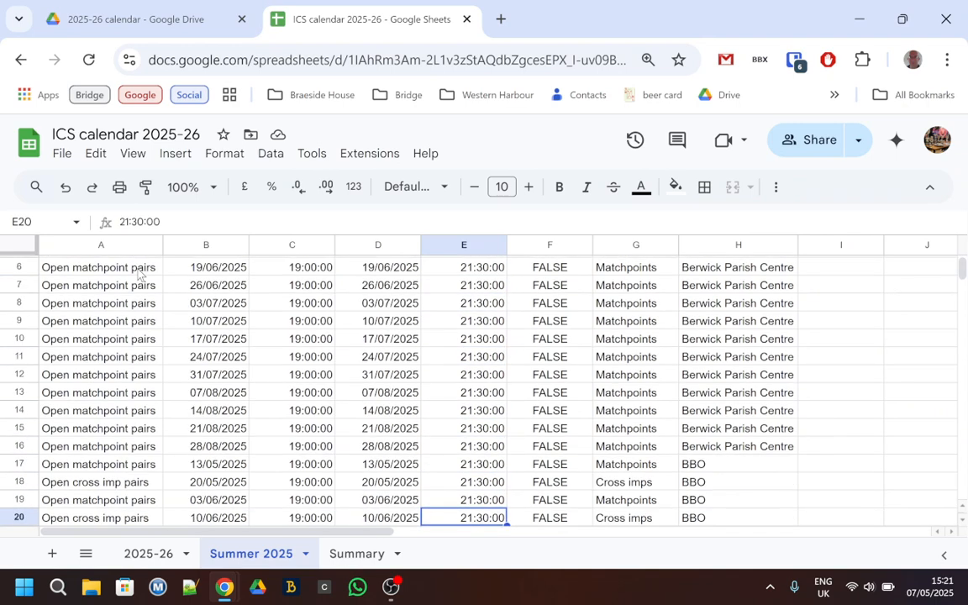
pyautogui.press('Down')
pyautogui.press('Down')
pyautogui.press('Down')
pyautogui.press('Down')
pyautogui.press('Down')
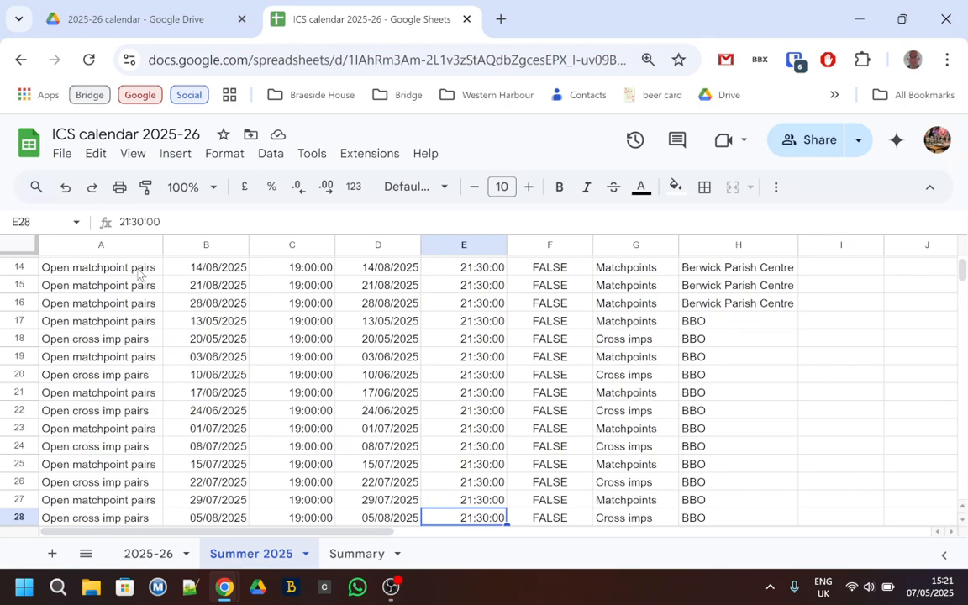
pyautogui.press('Up')
pyautogui.press('Up')
pyautogui.press('Up')
pyautogui.press('Up')
pyautogui.press('Up')
pyautogui.press('Up')
pyautogui.press('Up')
pyautogui.press('Up')
pyautogui.press('Up')
pyautogui.press('Up')
pyautogui.press('Up')
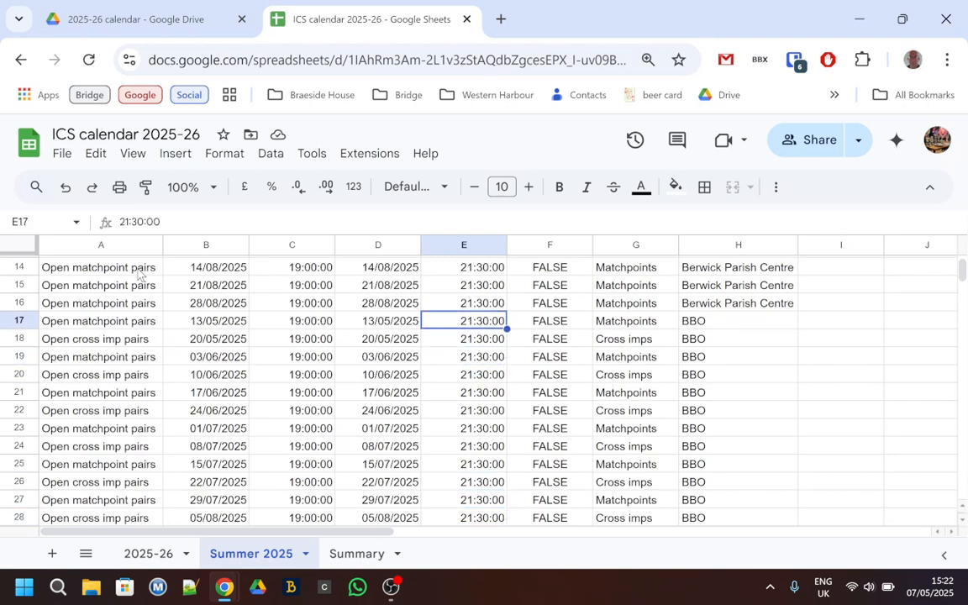
# - Compare the descriptions of the BBO events in rows 17 to 21 with their subjects
pyautogui.press('Right')
pyautogui.press('Right')
pyautogui.press('Down')
pyautogui.press('Down')
pyautogui.press('Down')
pyautogui.press('Down')
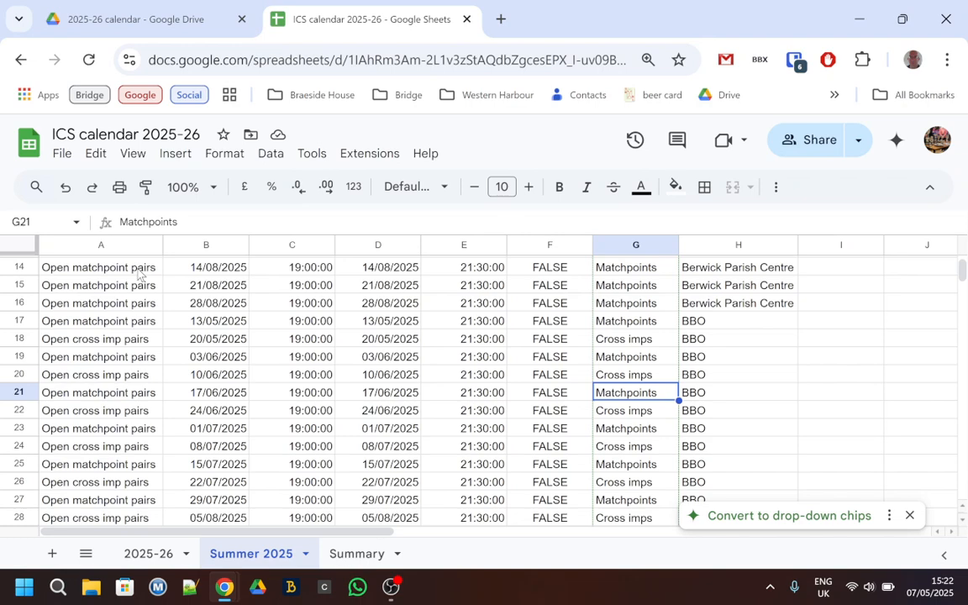
pyautogui.press('Left')
pyautogui.press('Left')
pyautogui.press('Left')
pyautogui.press('Left')
pyautogui.press('Left')
pyautogui.press('Left')
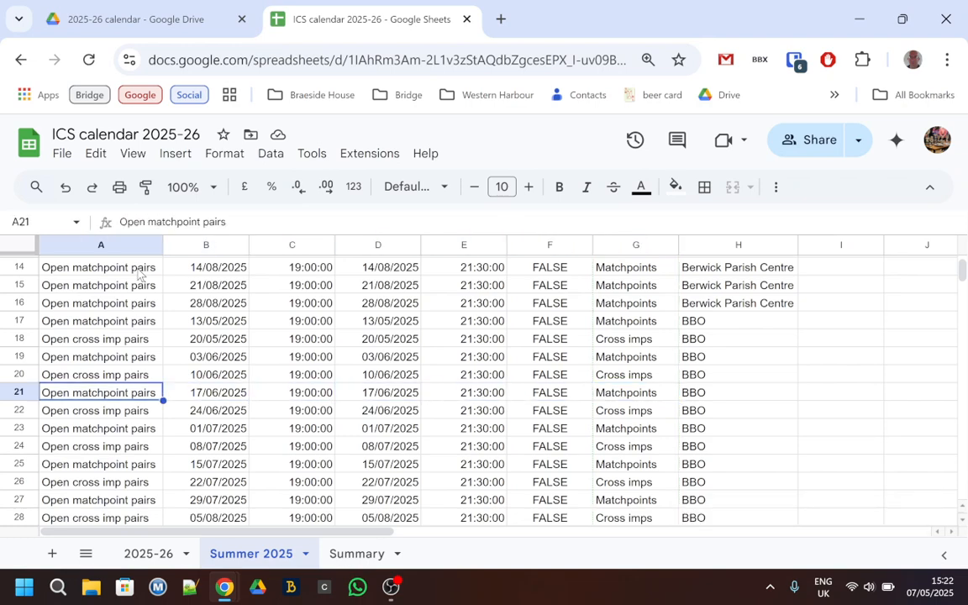
# - Enter the weekday formula =text(B2,"dddd") in cell I2 and auto-fill it down column I for all events
pyautogui.press('Up')
pyautogui.press('Up')
pyautogui.press('Up')
pyautogui.press('Up')
pyautogui.press('Up')
pyautogui.press('Up')
pyautogui.press('Up')
pyautogui.press('Up')
pyautogui.press('Up')
pyautogui.press('Up')
pyautogui.press('Up')
pyautogui.press('Up')
pyautogui.press('Up')
pyautogui.press('Up')
pyautogui.press('Up')
pyautogui.press('Up')
pyautogui.press('Up')
pyautogui.press('Up')
pyautogui.press('Up')
pyautogui.press('Up')
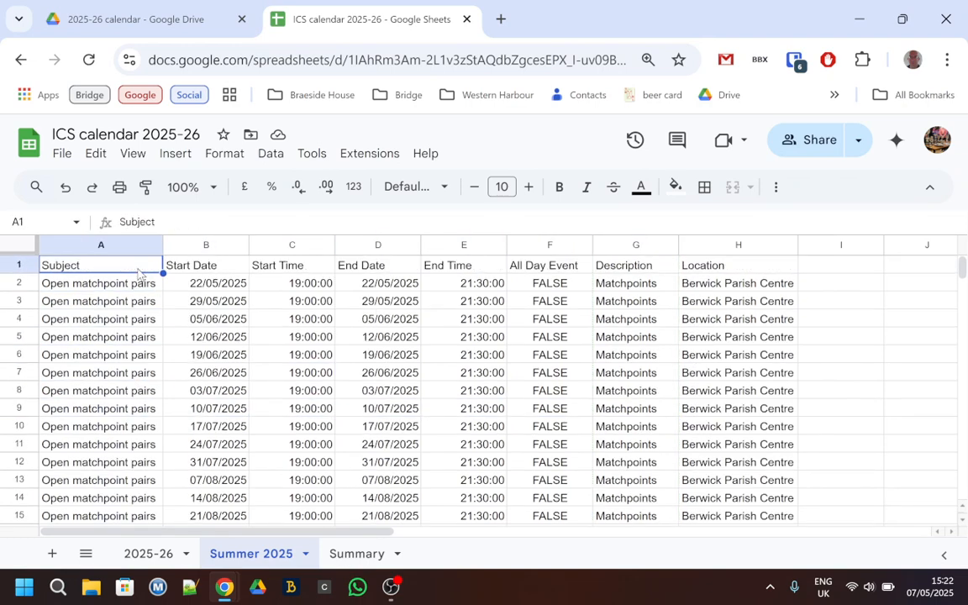
pyautogui.press('Down')
pyautogui.press('Right')
pyautogui.press('Right')
pyautogui.press('Right')
pyautogui.press('Right')
pyautogui.press('Right')
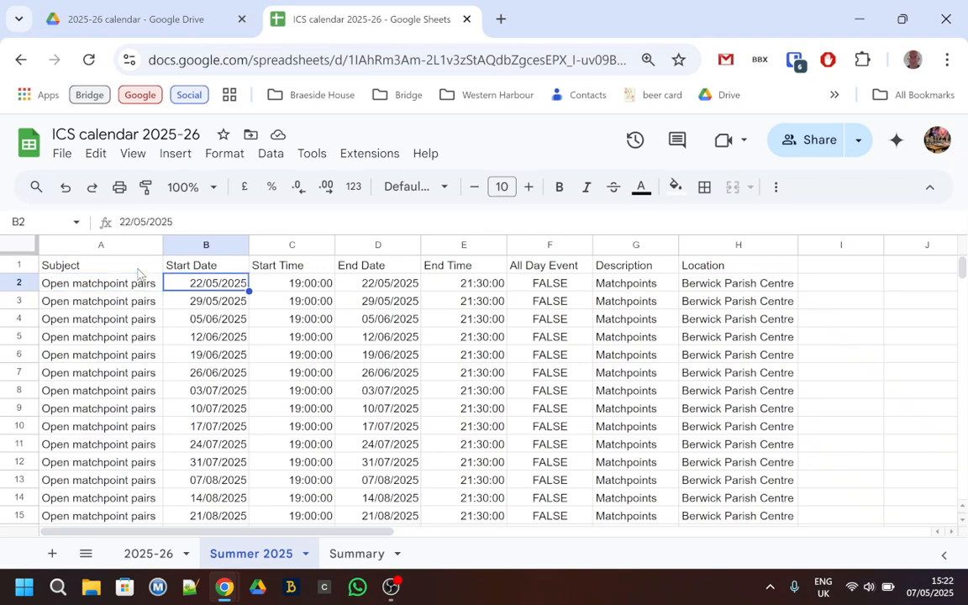
pyautogui.press('Right')
pyautogui.press('Right')
pyautogui.press('Right')
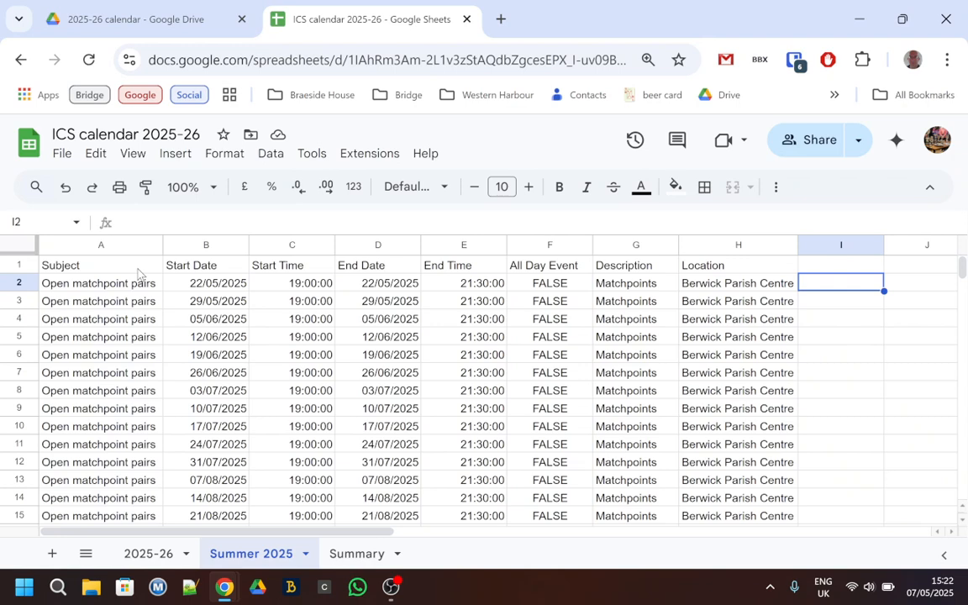
pyautogui.write('=text(')
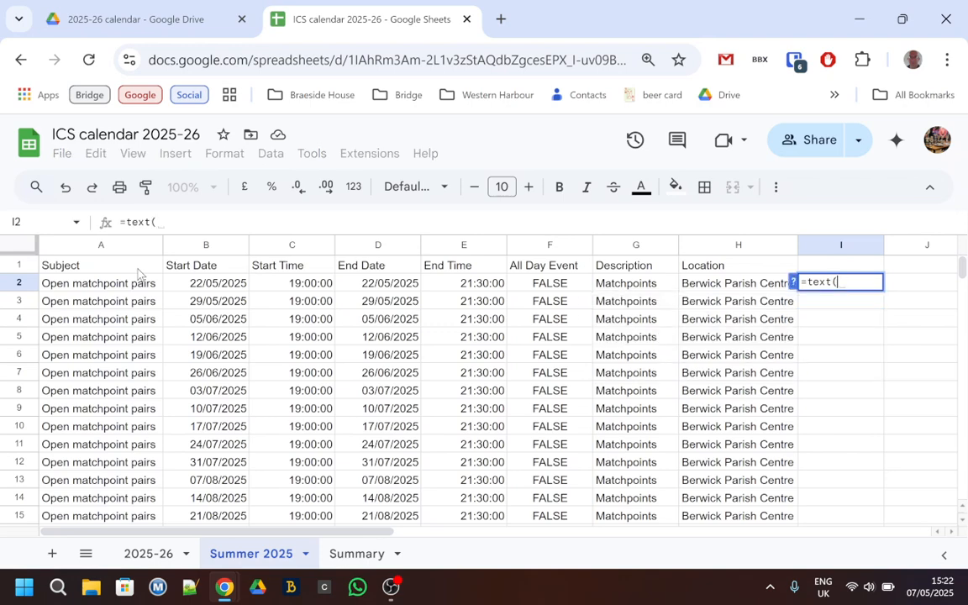
pyautogui.click(211, 284)
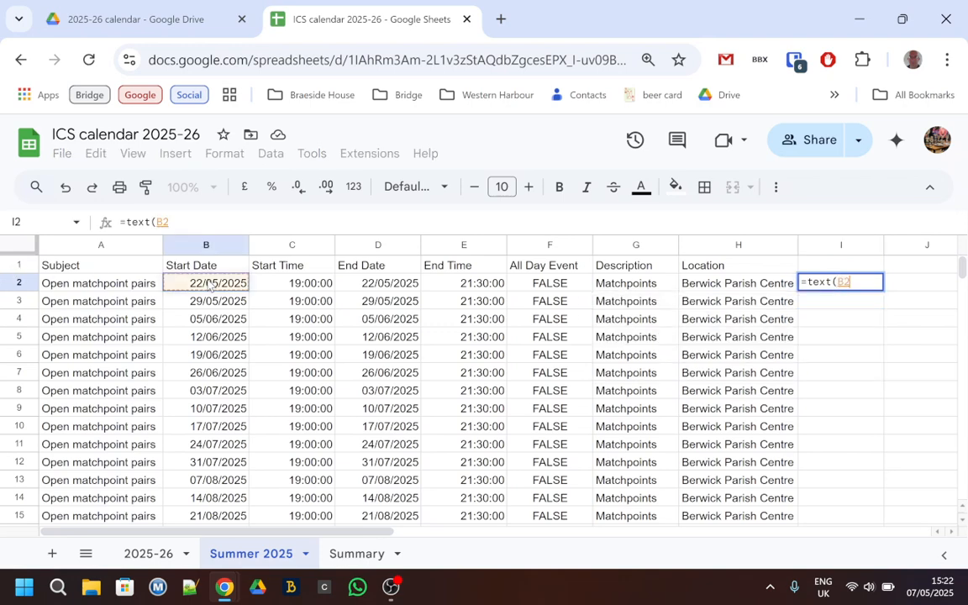
pyautogui.write(',')
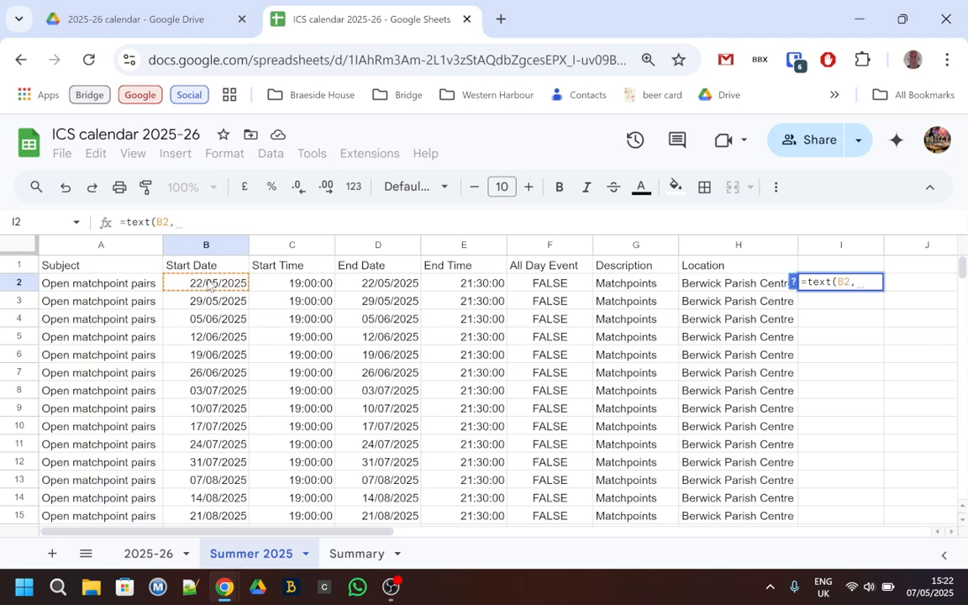
pyautogui.write('"')
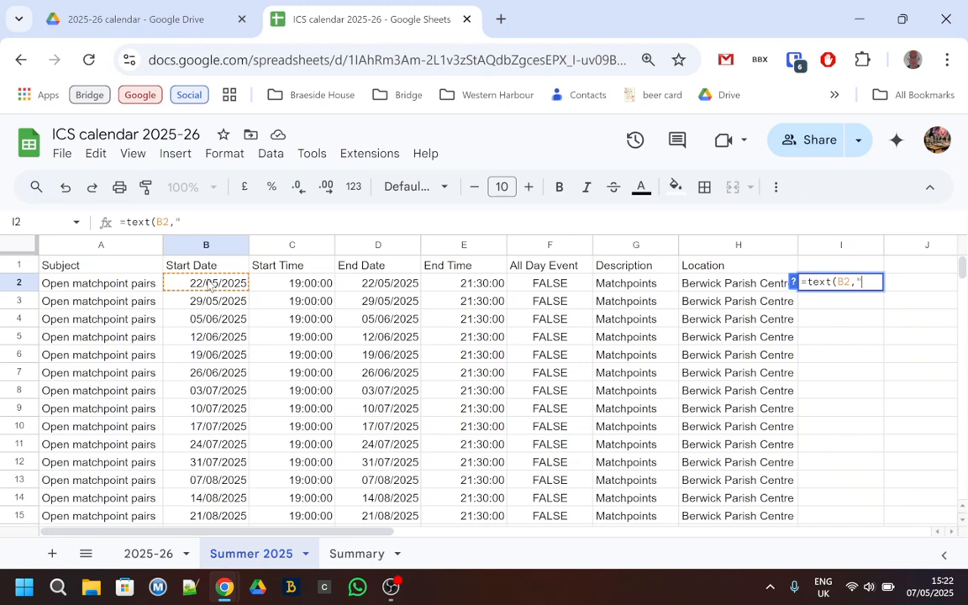
pyautogui.write('dddd")')
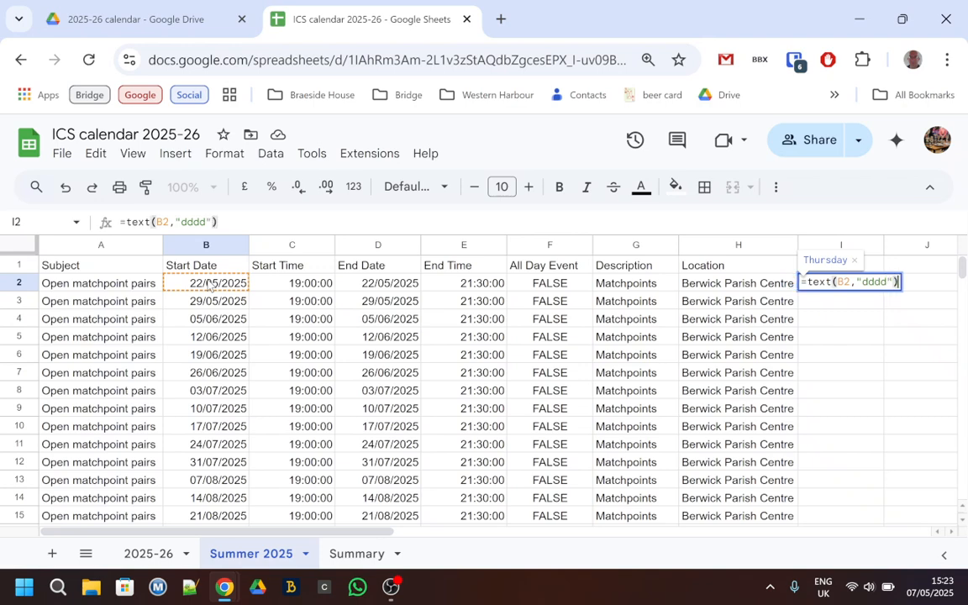
pyautogui.press('Return')
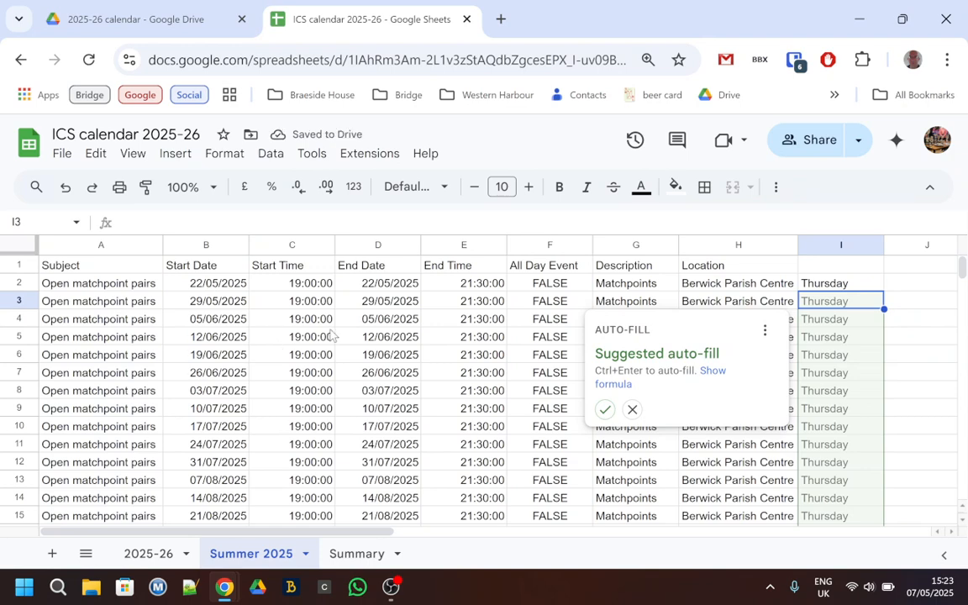
pyautogui.click(605, 410)
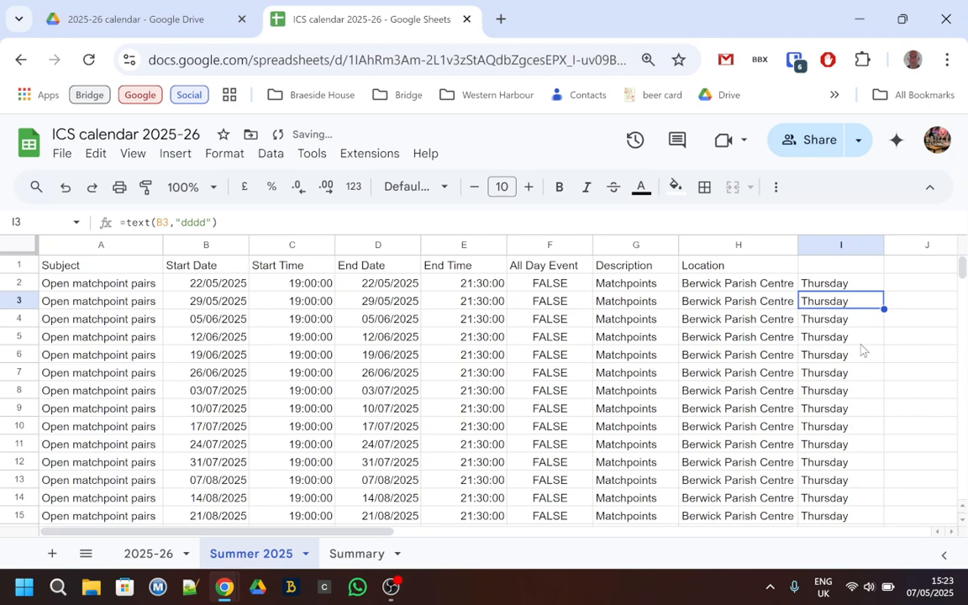
# - Check the weekday in column I for every event, through the Parish Centre rows and then the BBO rows
pyautogui.press('Down')
pyautogui.press('Down')
pyautogui.press('Down')
pyautogui.press('Down')
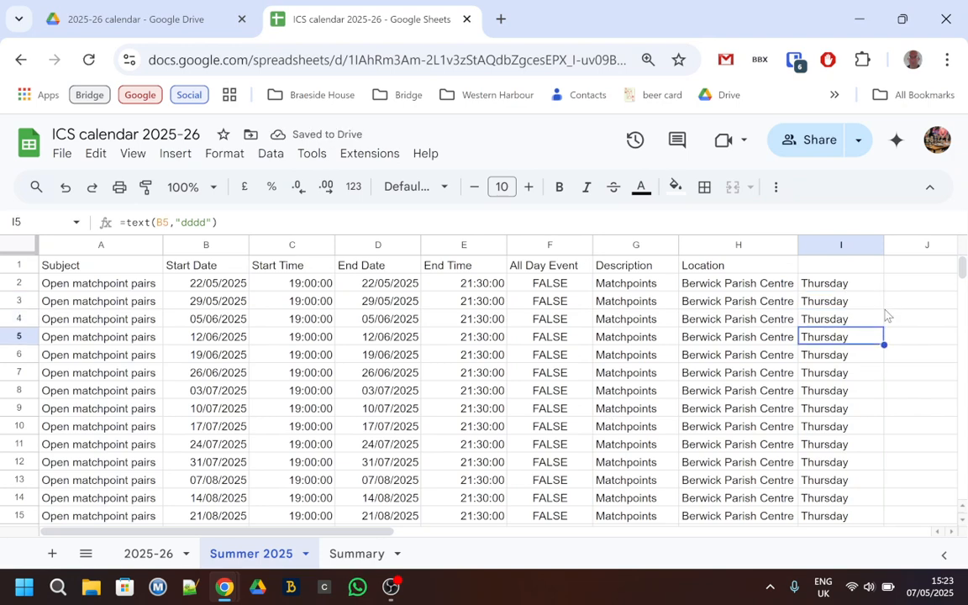
pyautogui.press('Down')
pyautogui.press('Down')
pyautogui.press('Down')
pyautogui.press('Down')
pyautogui.press('Down')
pyautogui.press('Down')
pyautogui.press('Down')
pyautogui.press('Down')
pyautogui.press('Down')
pyautogui.press('Down')
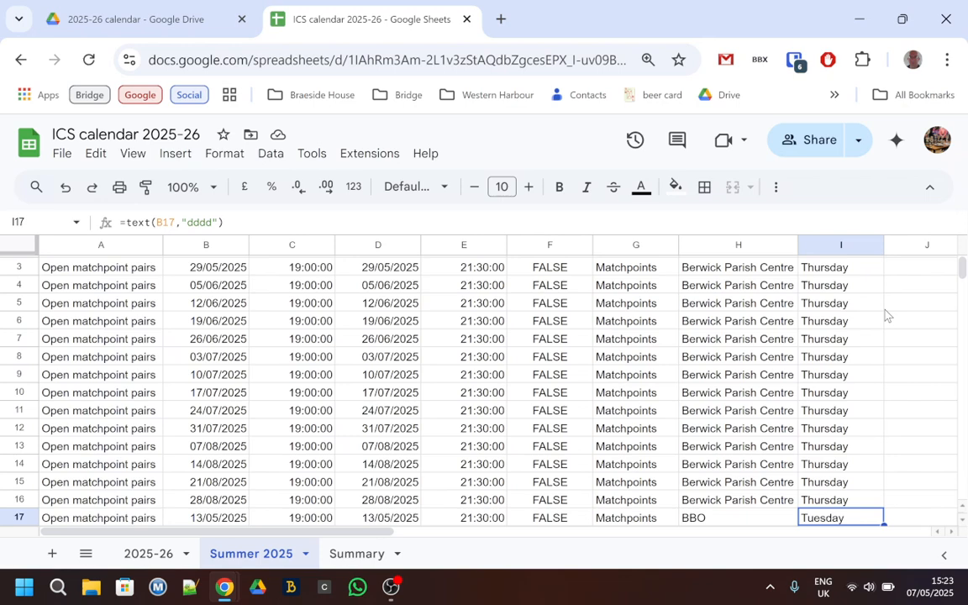
pyautogui.press('Down')
pyautogui.press('Down')
pyautogui.press('Down')
pyautogui.press('Down')
pyautogui.press('Down')
pyautogui.press('Down')
pyautogui.press('Down')
pyautogui.press('Down')
pyautogui.press('Down')
pyautogui.press('Down')
pyautogui.press('Down')
pyautogui.press('Down')
pyautogui.press('Down')
pyautogui.press('Down')
pyautogui.press('Down')
pyautogui.press('Down')
pyautogui.press('Down')
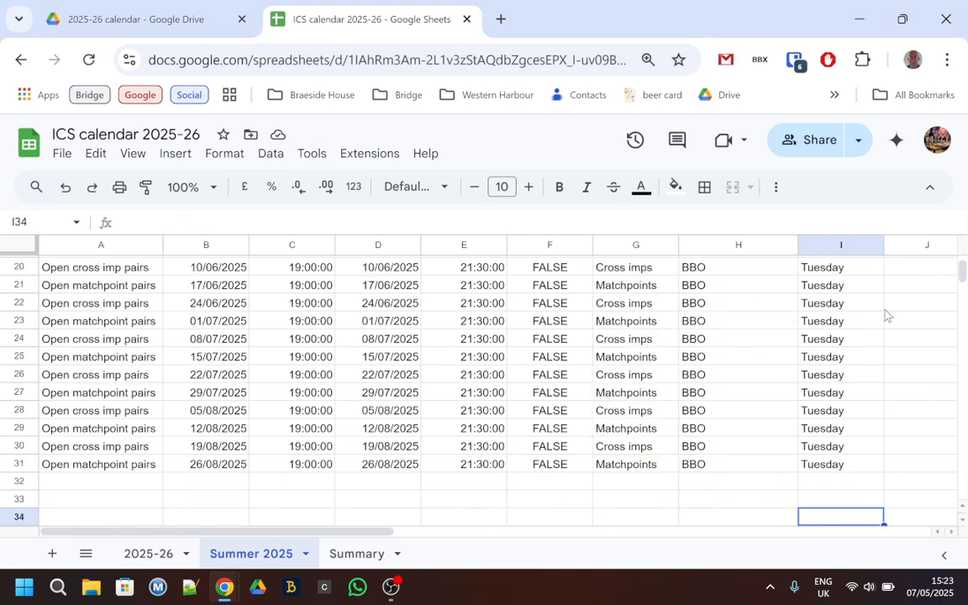
pyautogui.press('Up')
pyautogui.press('Up')
pyautogui.press('Up')
pyautogui.press('Up')
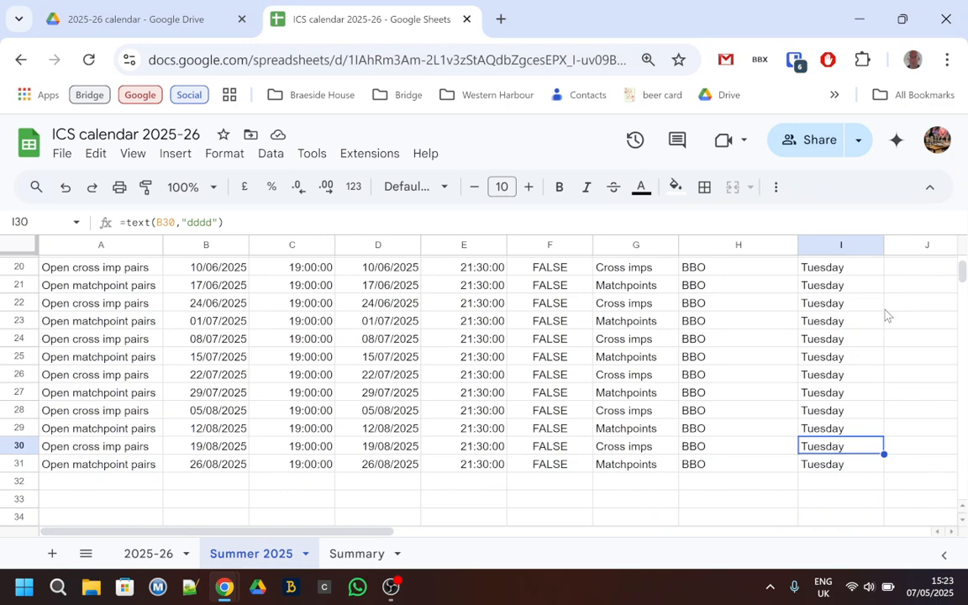
pyautogui.press('Up')
pyautogui.press('Up')
pyautogui.press('Up')
pyautogui.press('Up')
pyautogui.press('Up')
pyautogui.press('Up')
pyautogui.press('Up')
pyautogui.press('Up')
pyautogui.press('Up')
pyautogui.press('Up')
pyautogui.press('Up')
pyautogui.press('Up')
pyautogui.press('Up')
pyautogui.press('Up')
pyautogui.press('Up')
pyautogui.press('Up')
pyautogui.press('Up')
pyautogui.press('Up')
pyautogui.press('Up')
pyautogui.press('Up')
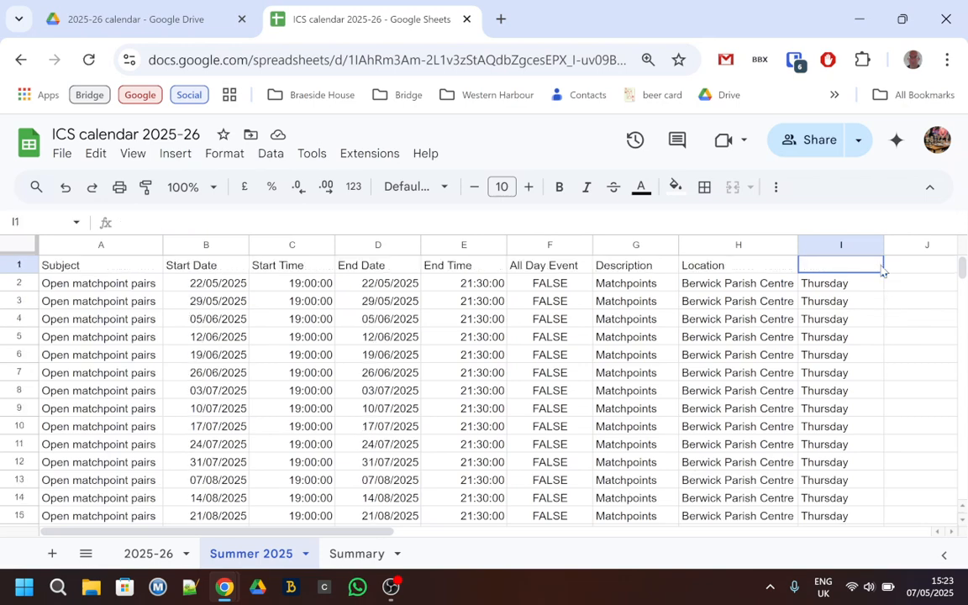
# - Clear the temporary weekday formulas from the whole of column I
pyautogui.click(835, 246)
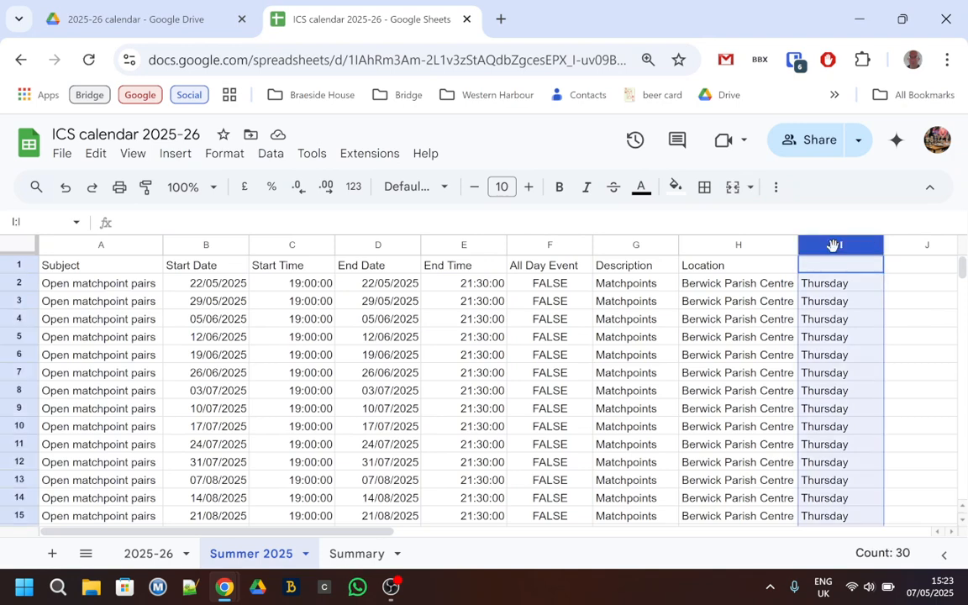
pyautogui.press('Delete')
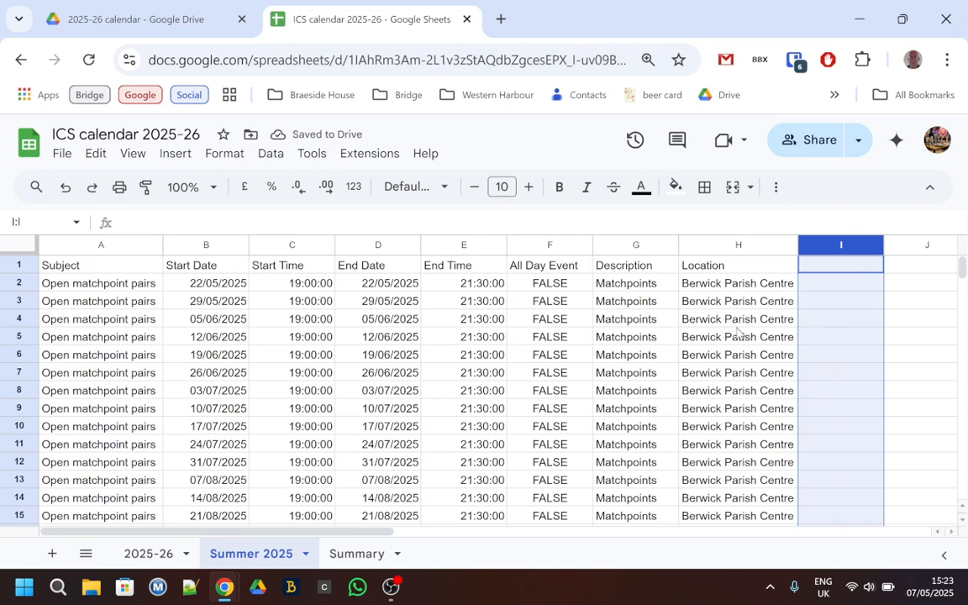
pyautogui.click(763, 271)
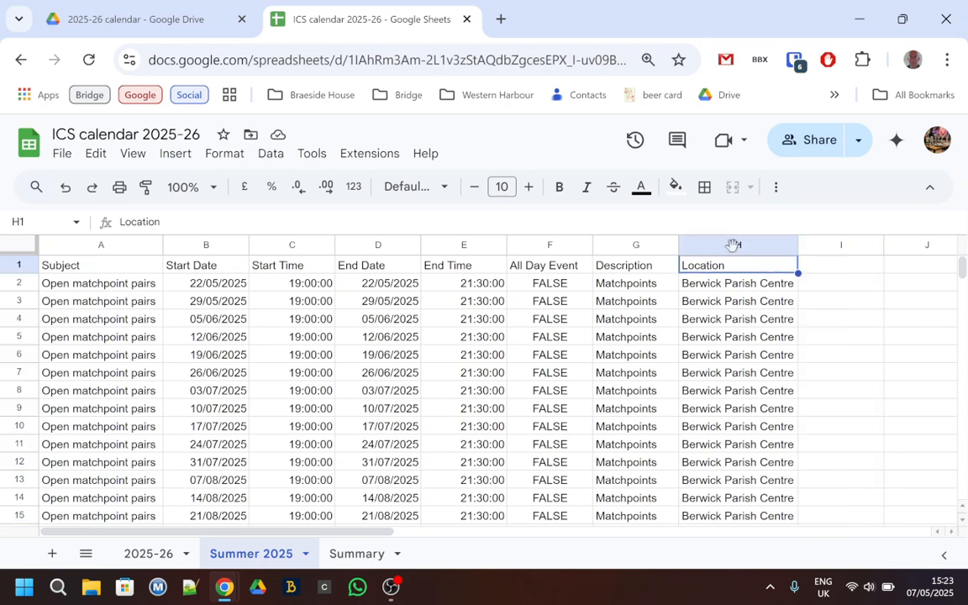
# - Download the Summer 2025 sheet as comma-separated values (.csv) and check for the file in the recent download history
pyautogui.click(62, 156)
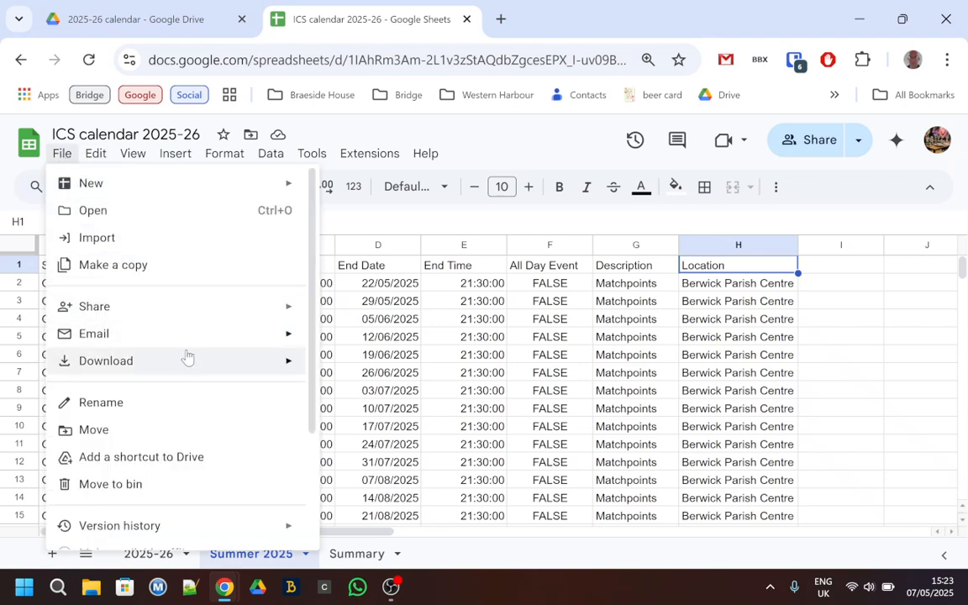
pyautogui.moveTo(185, 361)
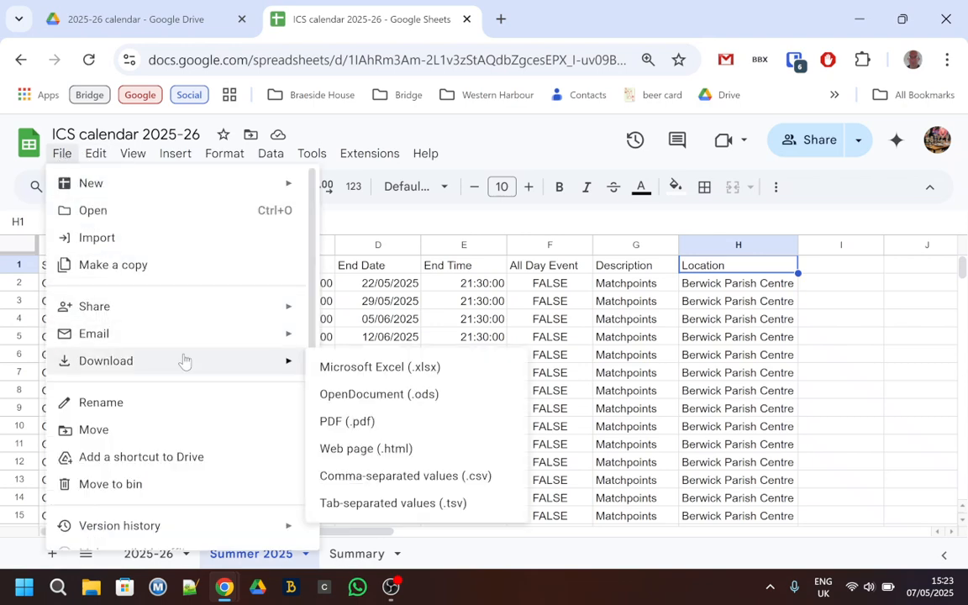
pyautogui.click(400, 477)
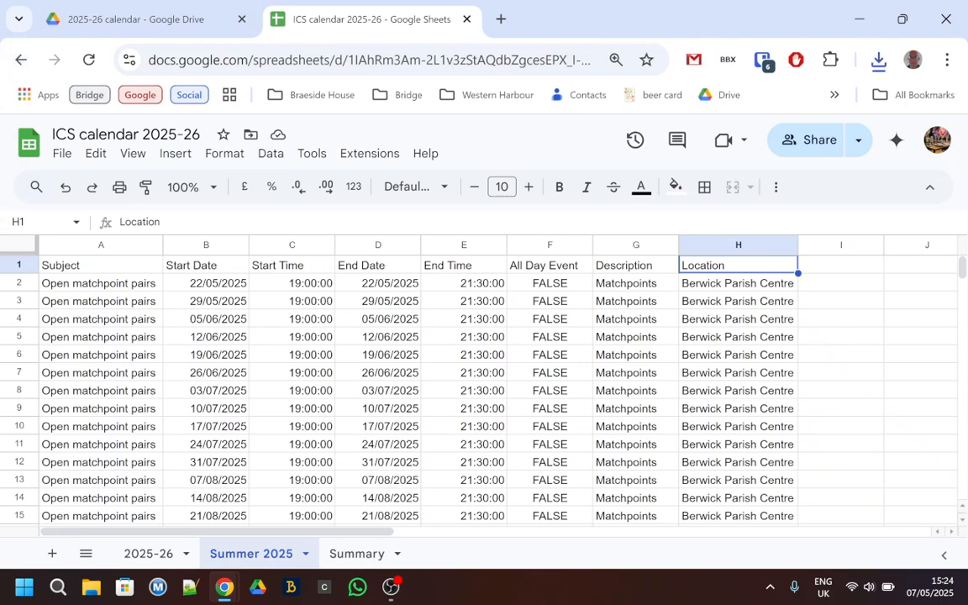
pyautogui.click(882, 63)
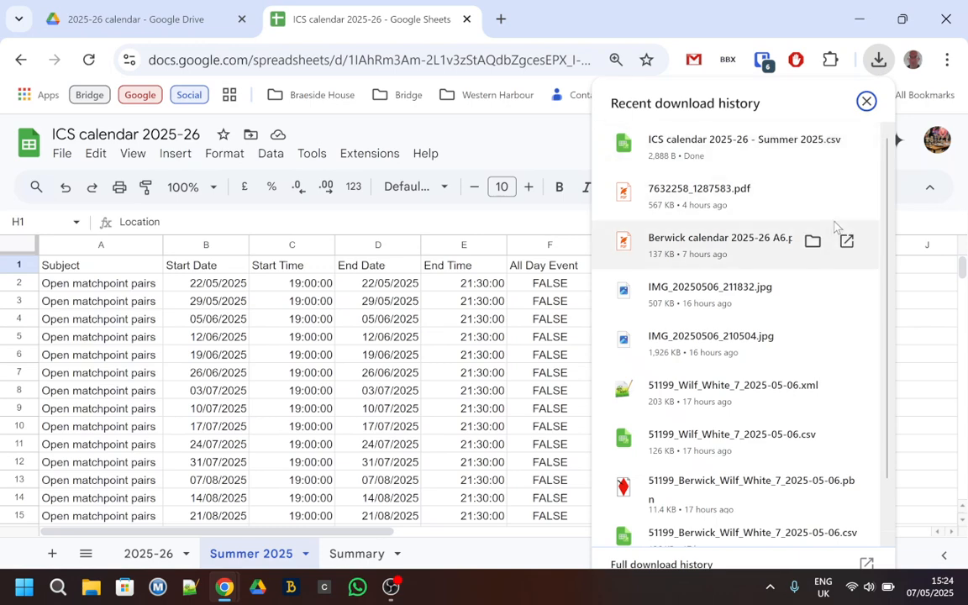
pyautogui.click(867, 101)
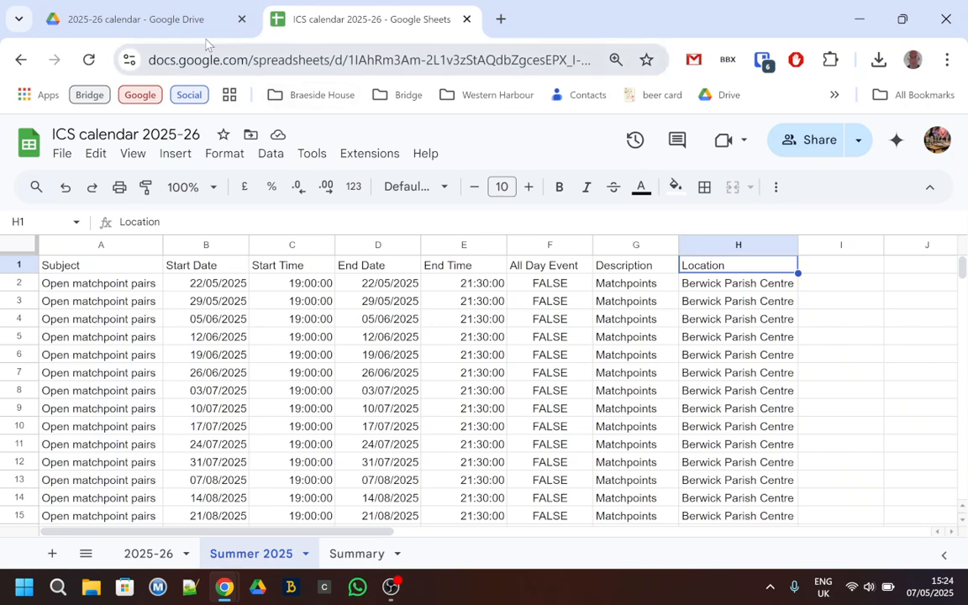
# - Switch to the 2025-26 calendar folder in Google Drive, open Google Calendar in a new tab and view this week's evening events
pyautogui.click(187, 21)
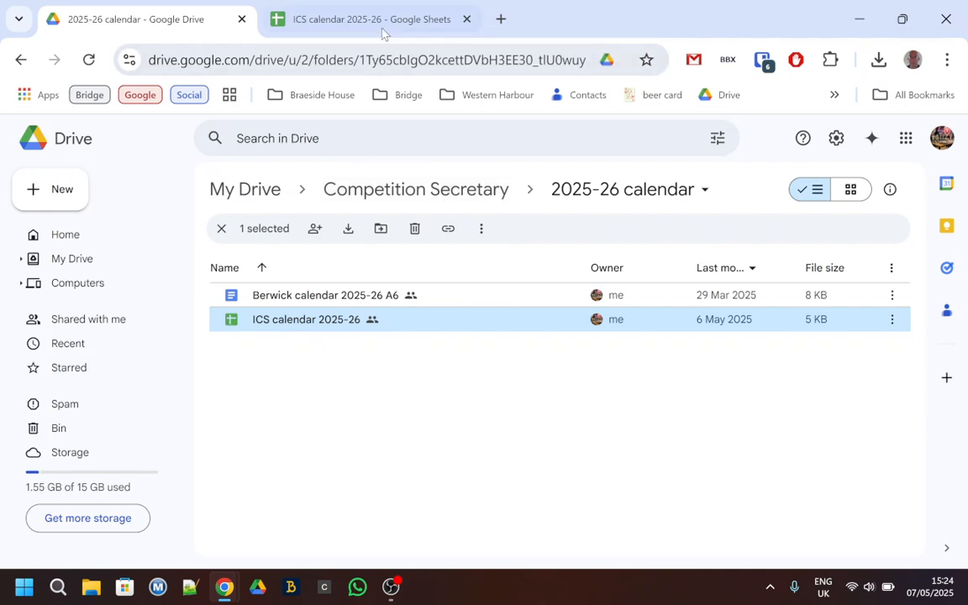
pyautogui.click(948, 185)
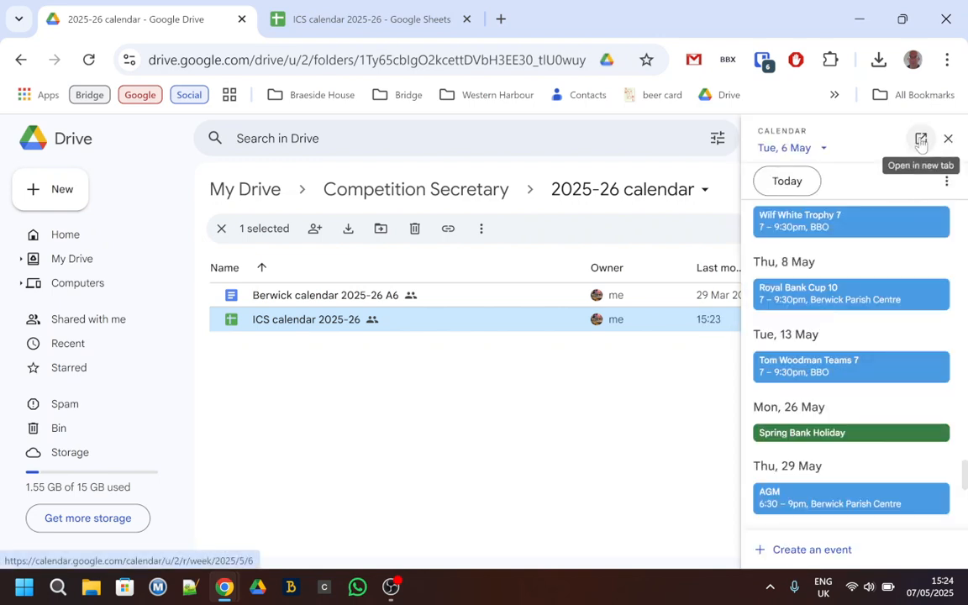
pyautogui.click(921, 139)
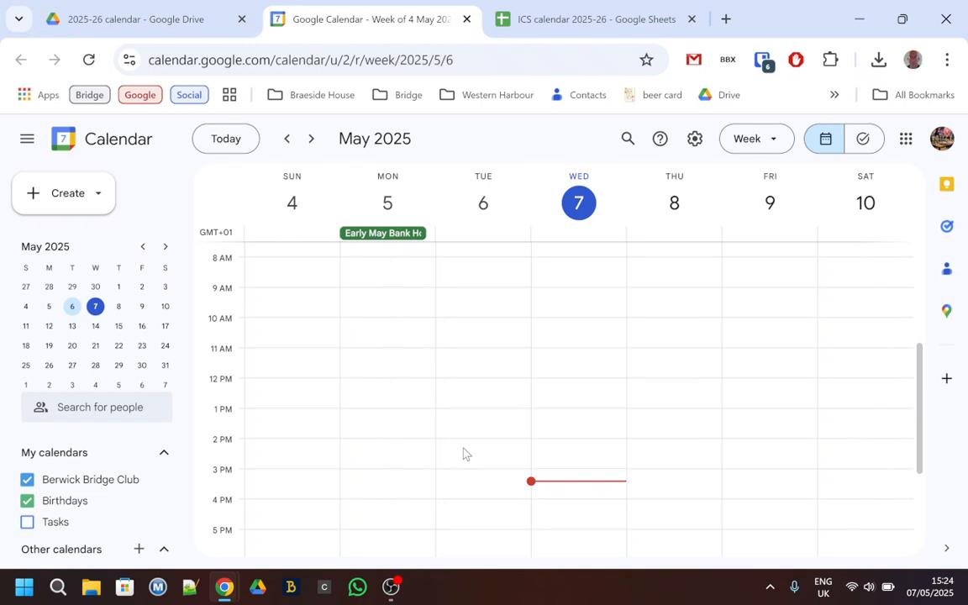
pyautogui.scroll(-5, 465, 454)
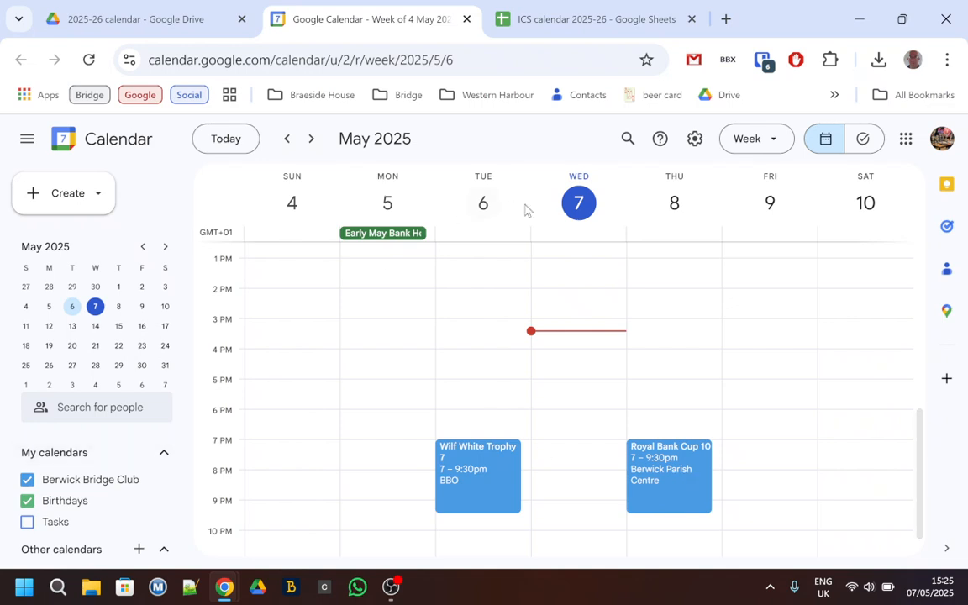
# - Check which calendars are offered as the destination for imported events in the Import & export settings
pyautogui.click(695, 140)
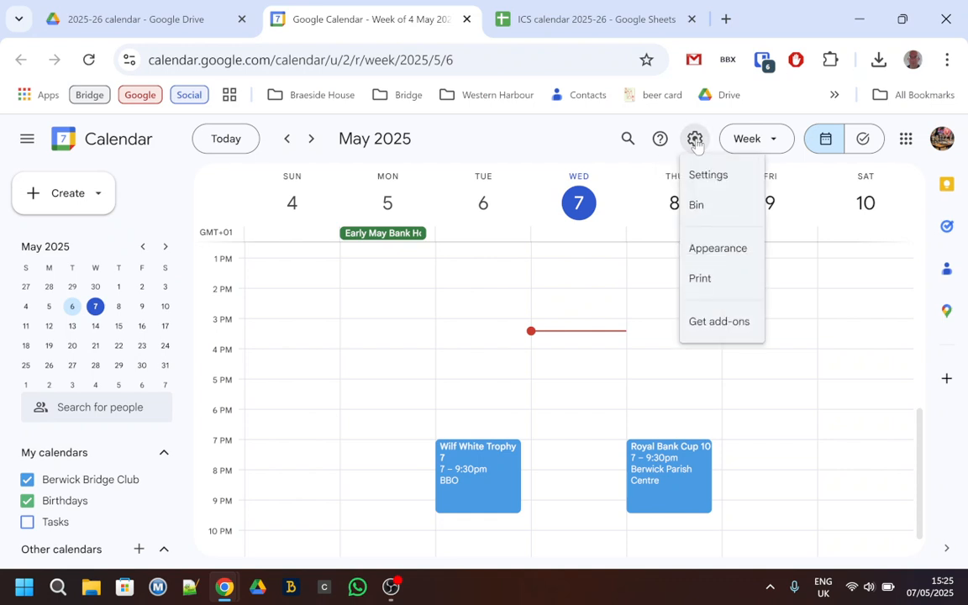
pyautogui.click(708, 174)
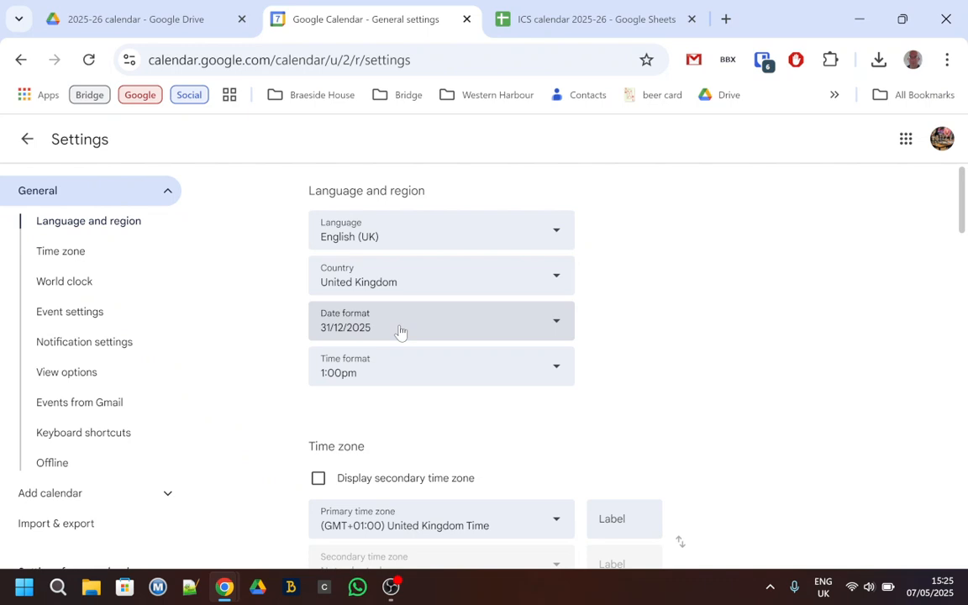
pyautogui.click(87, 528)
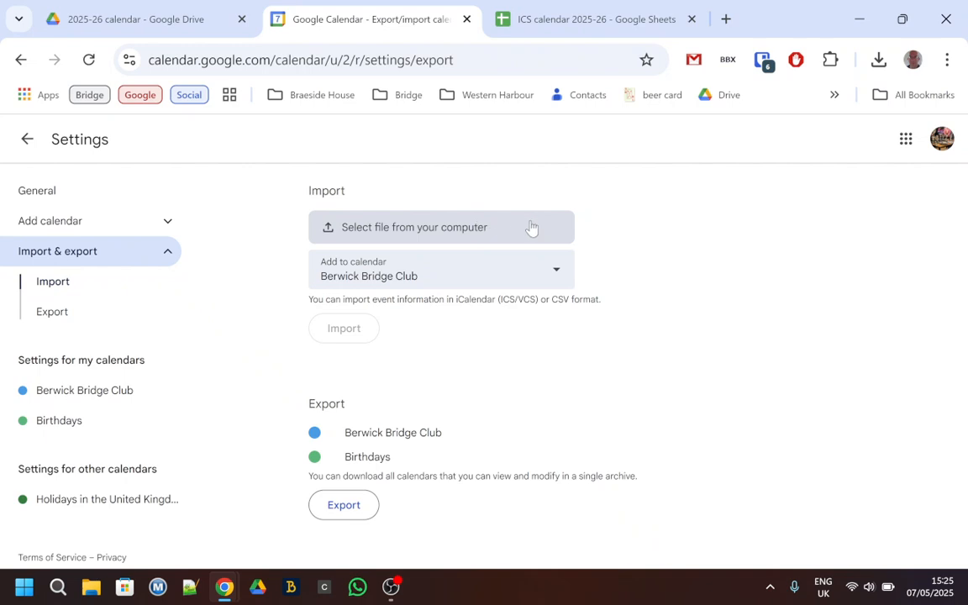
pyautogui.click(556, 272)
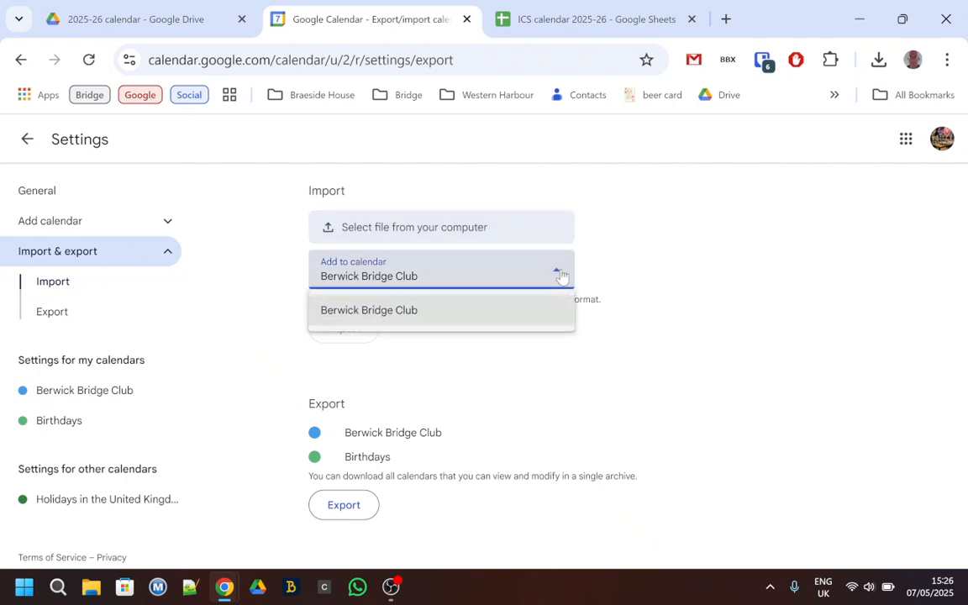
pyautogui.click(561, 275)
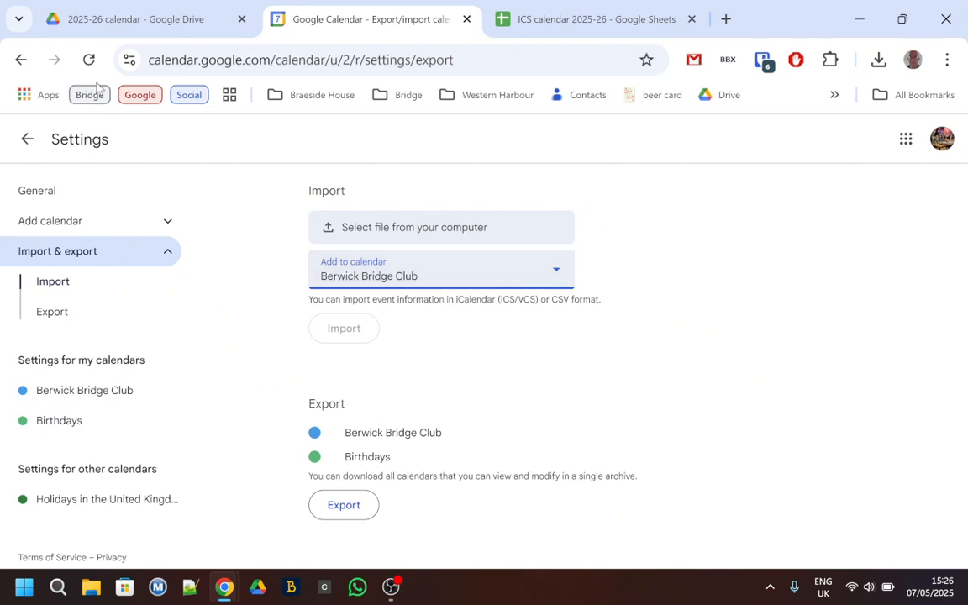
# - Create a new calendar named load_test in Google Calendar
pyautogui.click(27, 140)
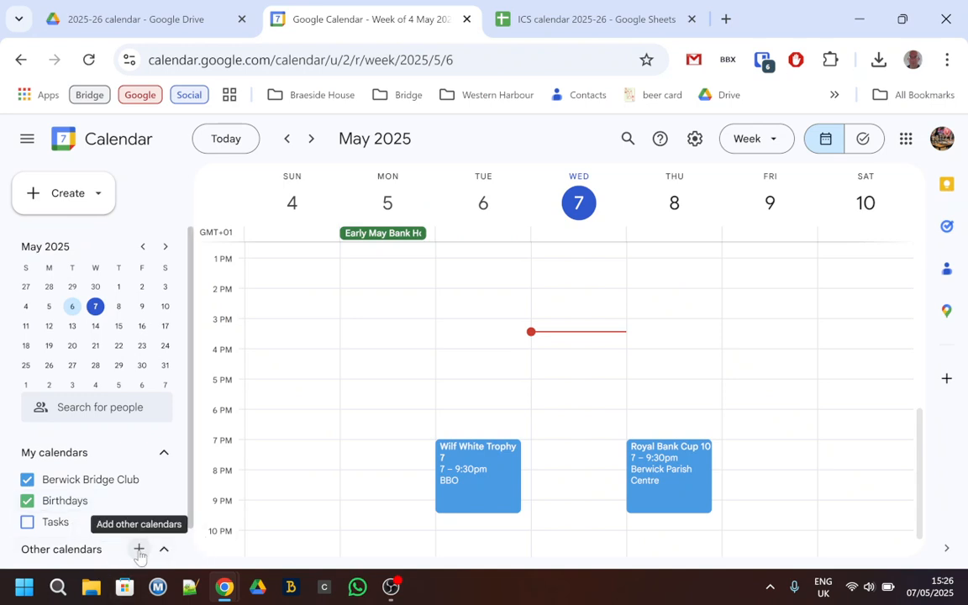
pyautogui.click(139, 549)
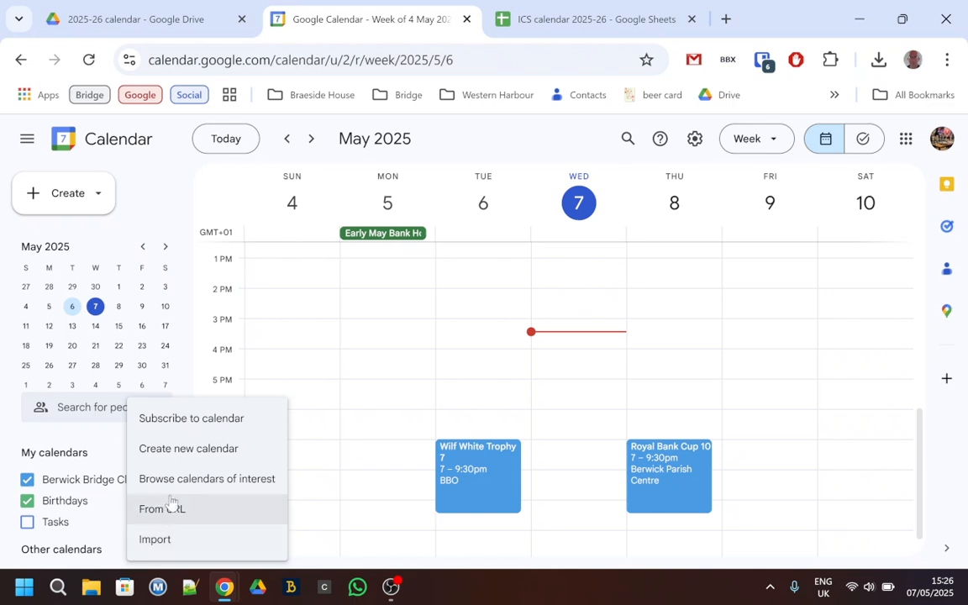
pyautogui.click(205, 455)
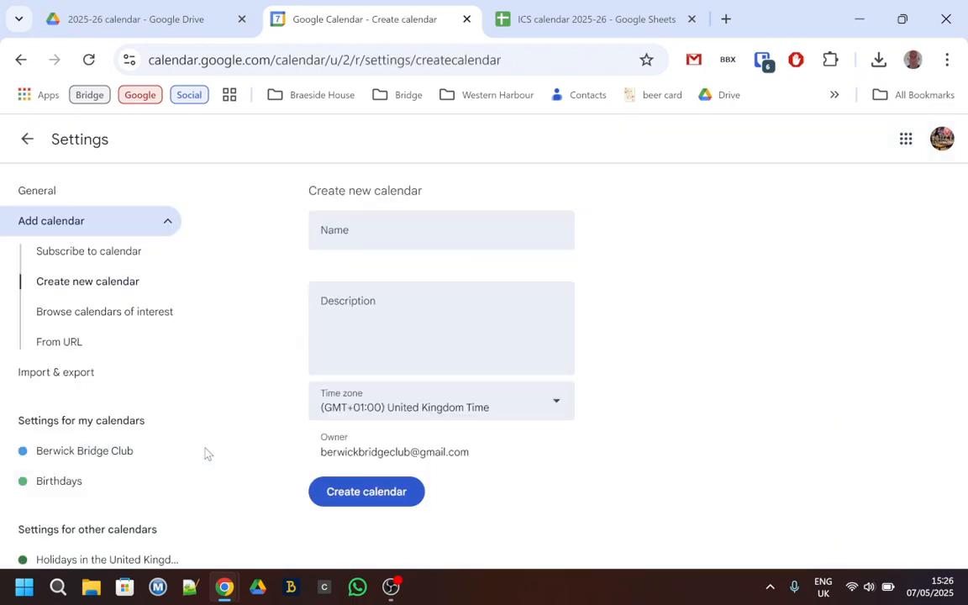
pyautogui.write('load ')
pyautogui.write('test')
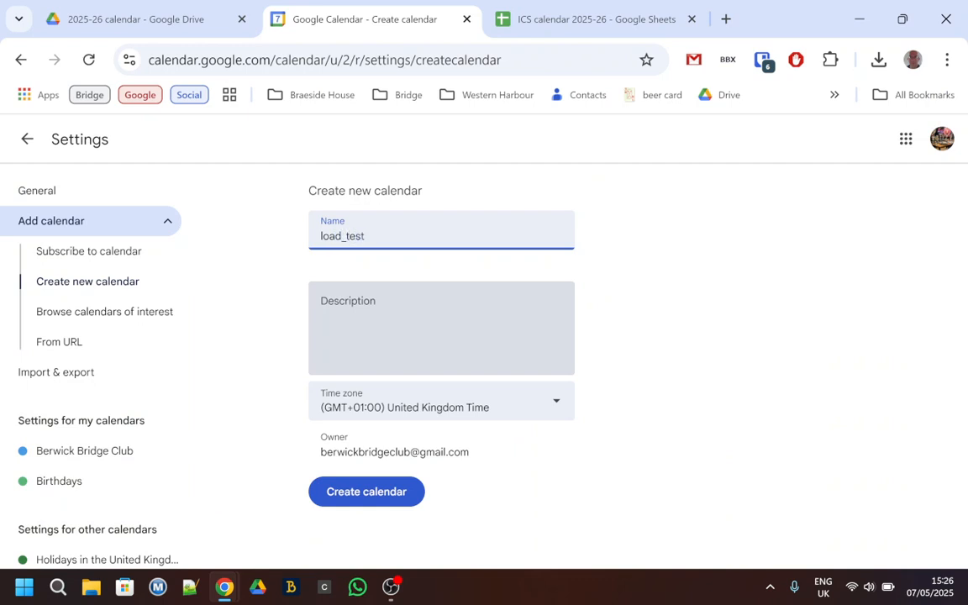
pyautogui.click(375, 494)
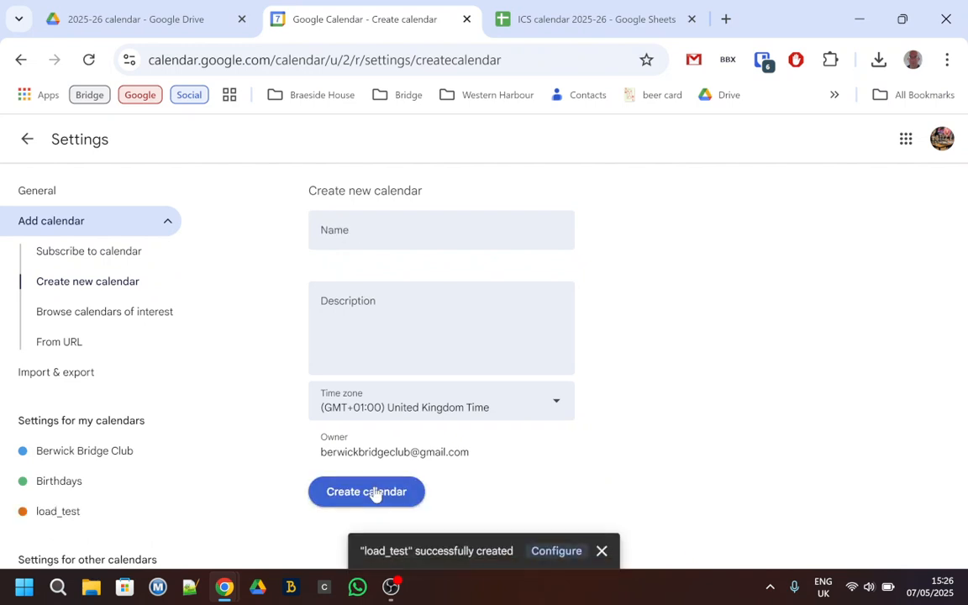
# - Import the file ICS calendar 2025-26 - Summer 2025.csv into the load_test calendar
pyautogui.click(85, 376)
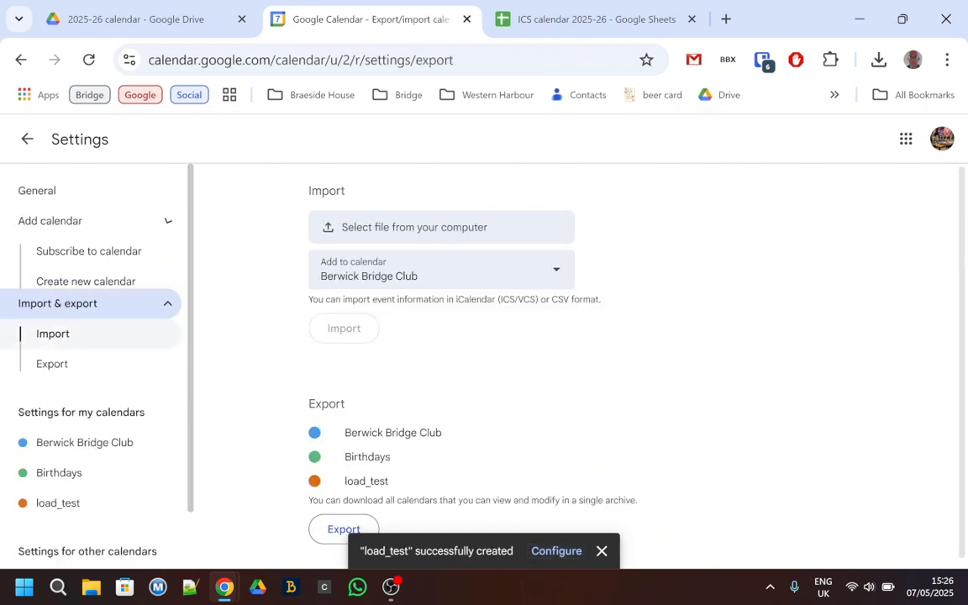
pyautogui.click(562, 275)
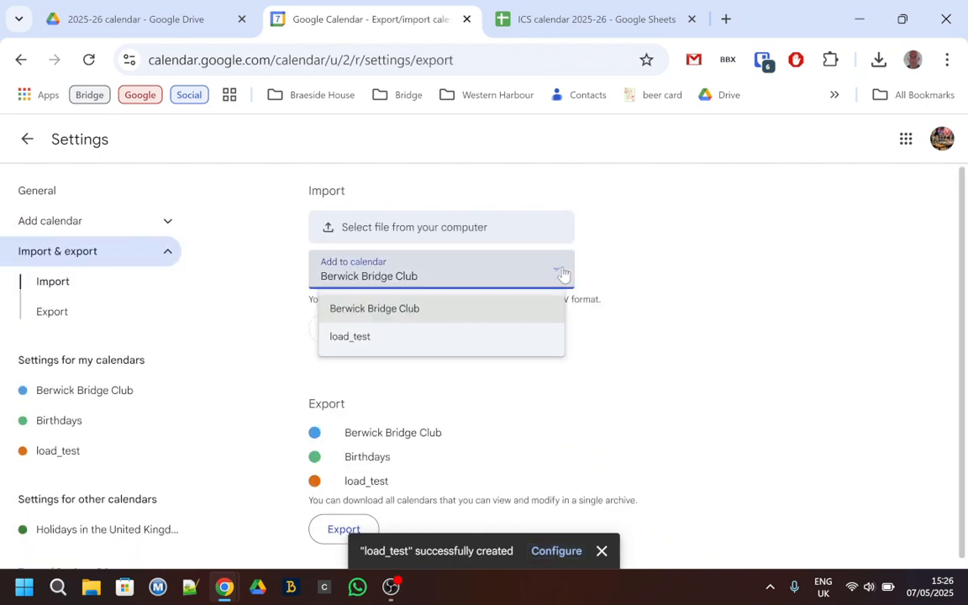
pyautogui.click(465, 343)
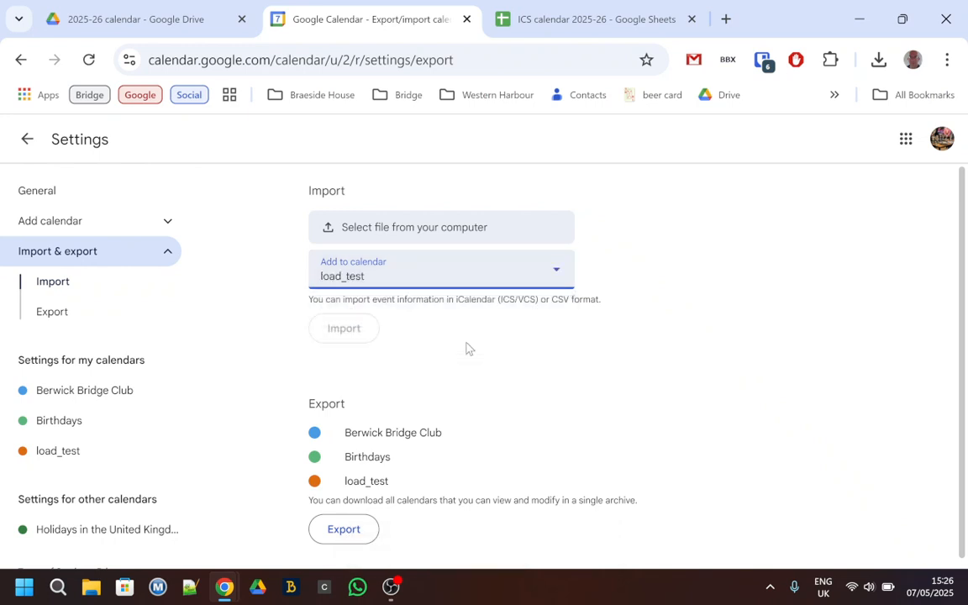
pyautogui.click(445, 226)
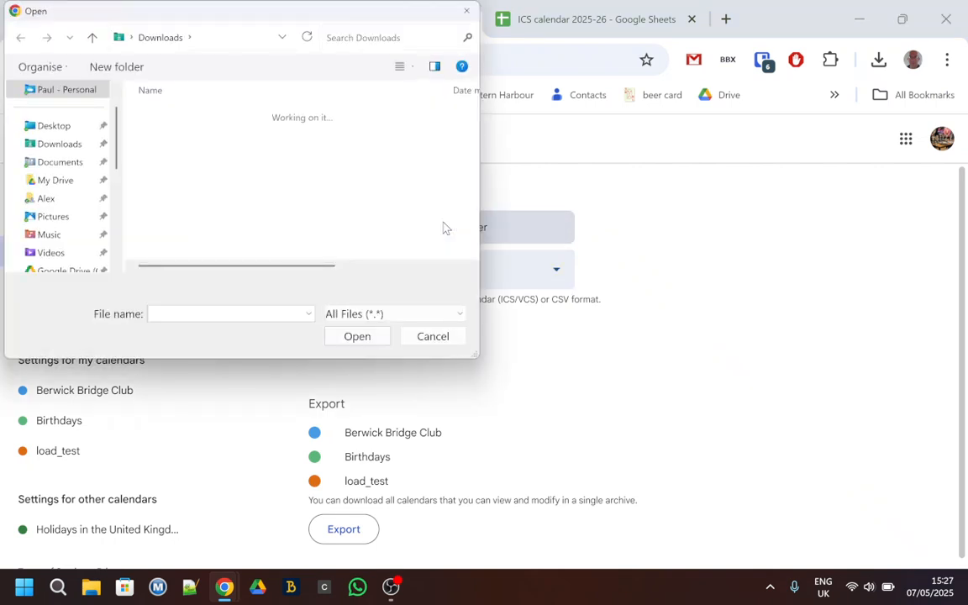
pyautogui.doubleClick(259, 139)
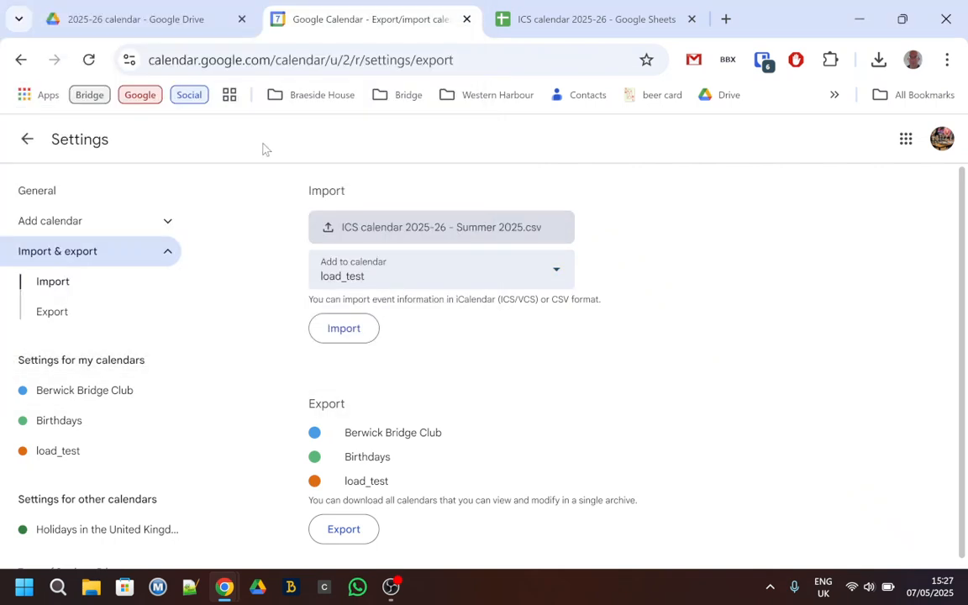
pyautogui.click(341, 329)
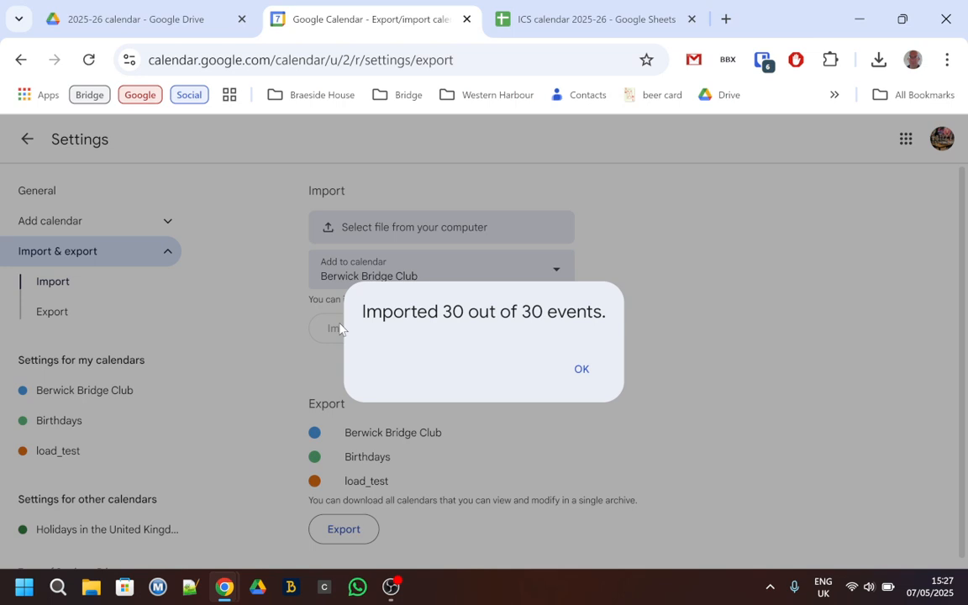
pyautogui.click(582, 372)
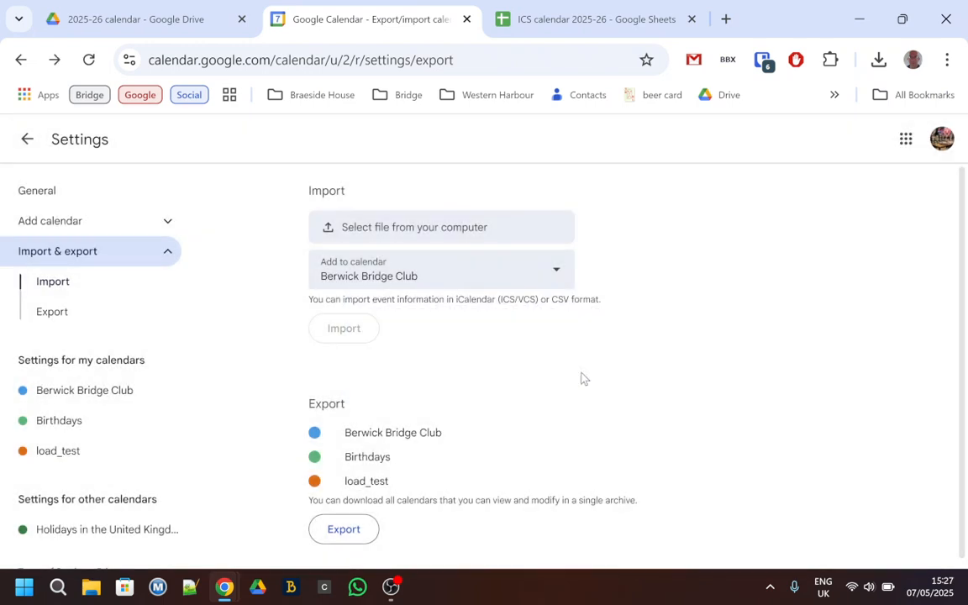
# - Switch the calendar to month view and look through the imported events from May to August 2025
pyautogui.click(27, 137)
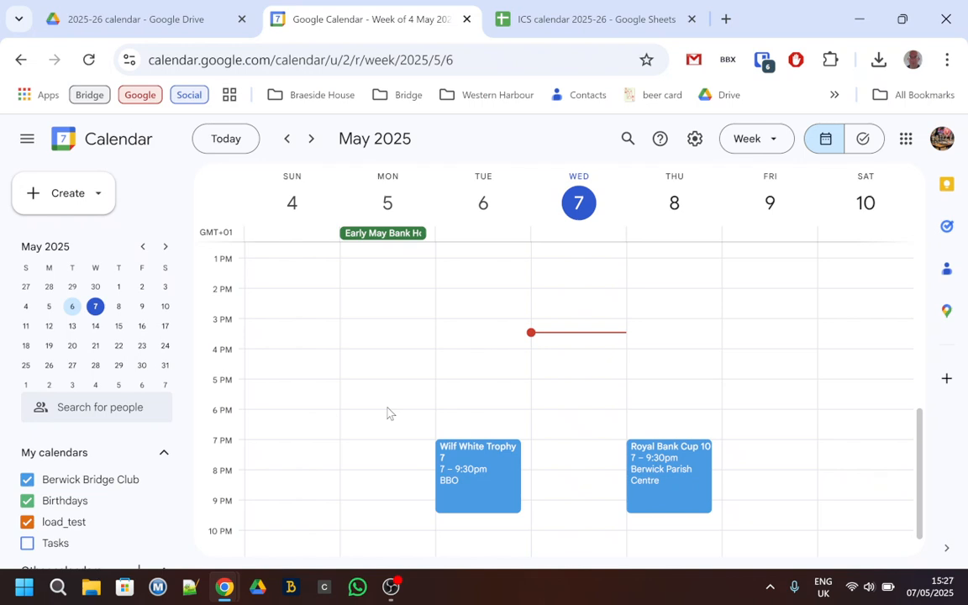
pyautogui.click(780, 140)
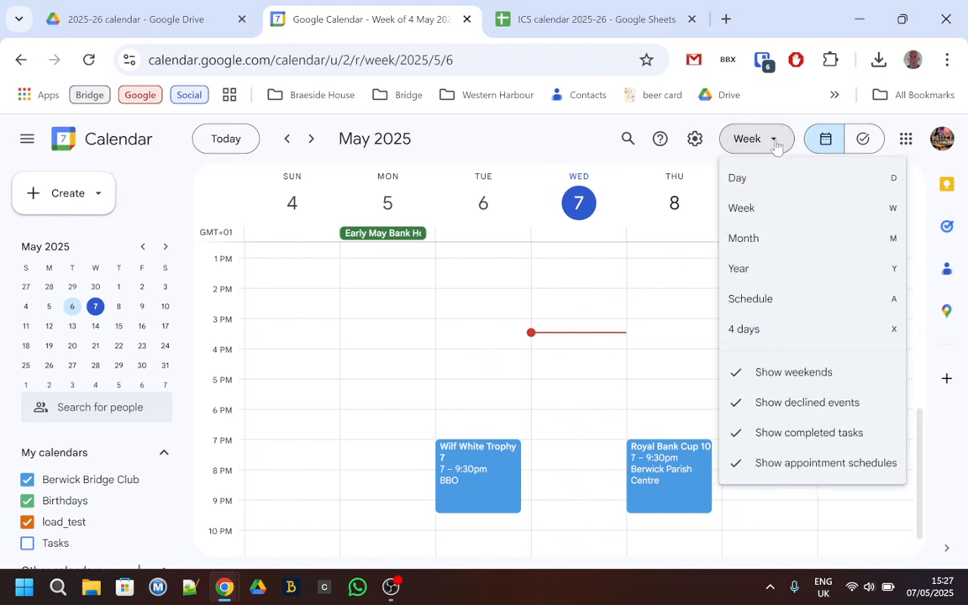
pyautogui.click(758, 244)
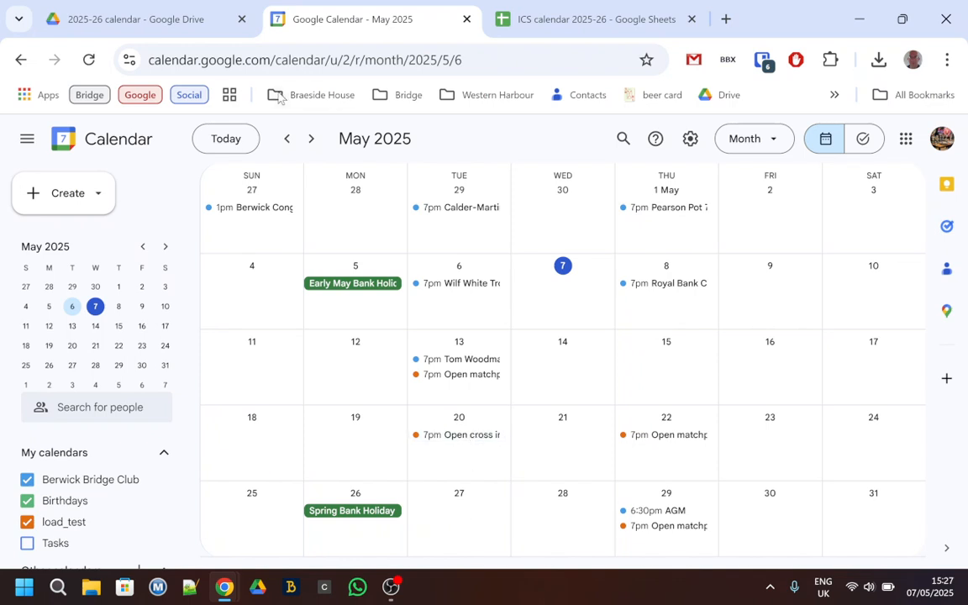
pyautogui.click(311, 138)
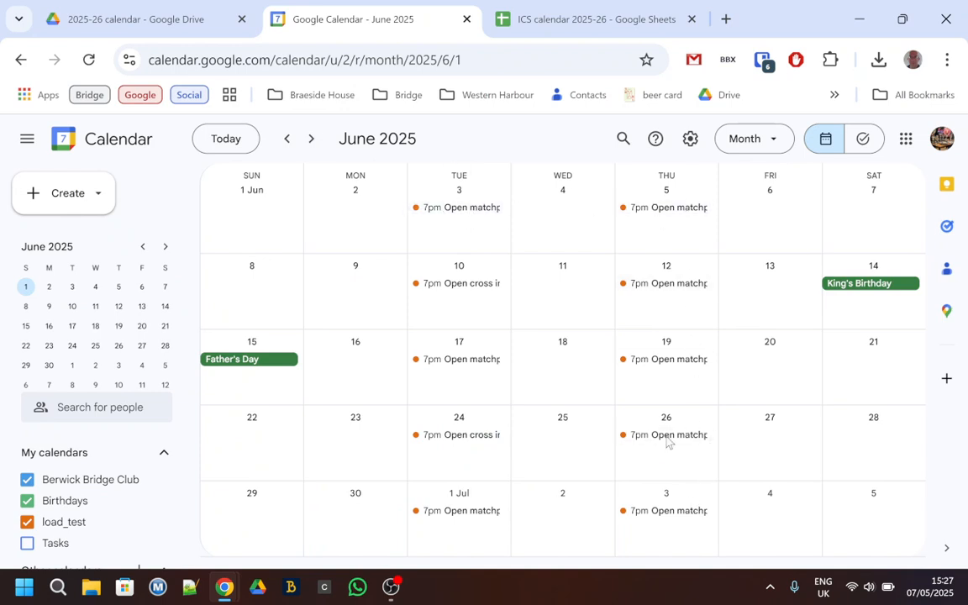
pyautogui.click(312, 139)
pyautogui.click(312, 139)
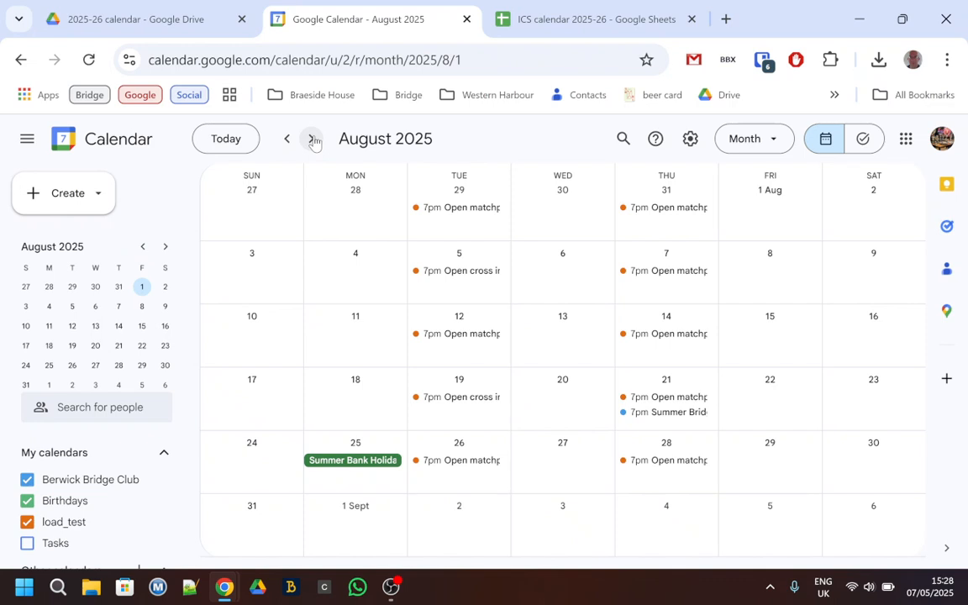
# - Check the details of the imported 19 August and 14 August events, and return to the current month
pyautogui.click(476, 398)
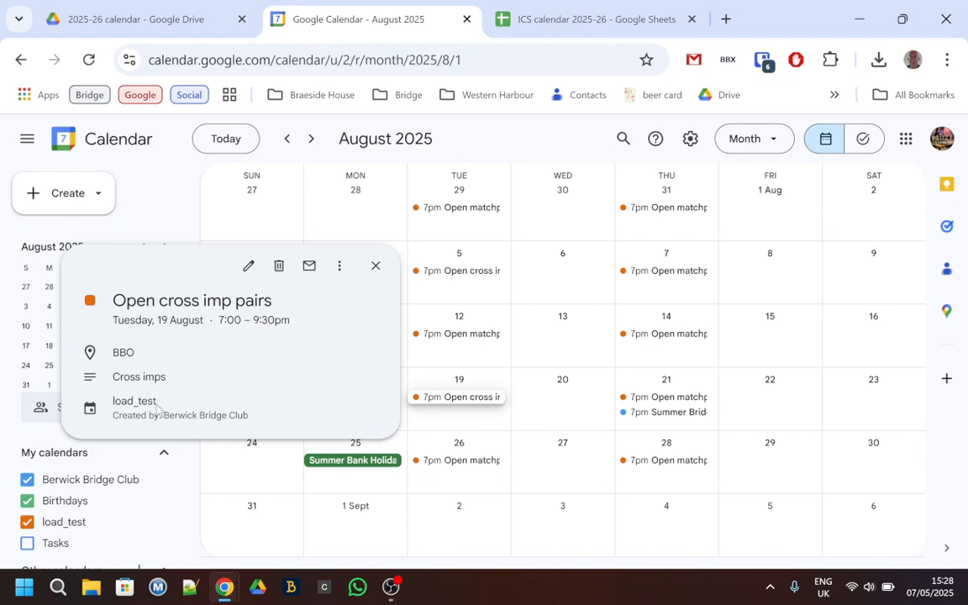
pyautogui.click(376, 267)
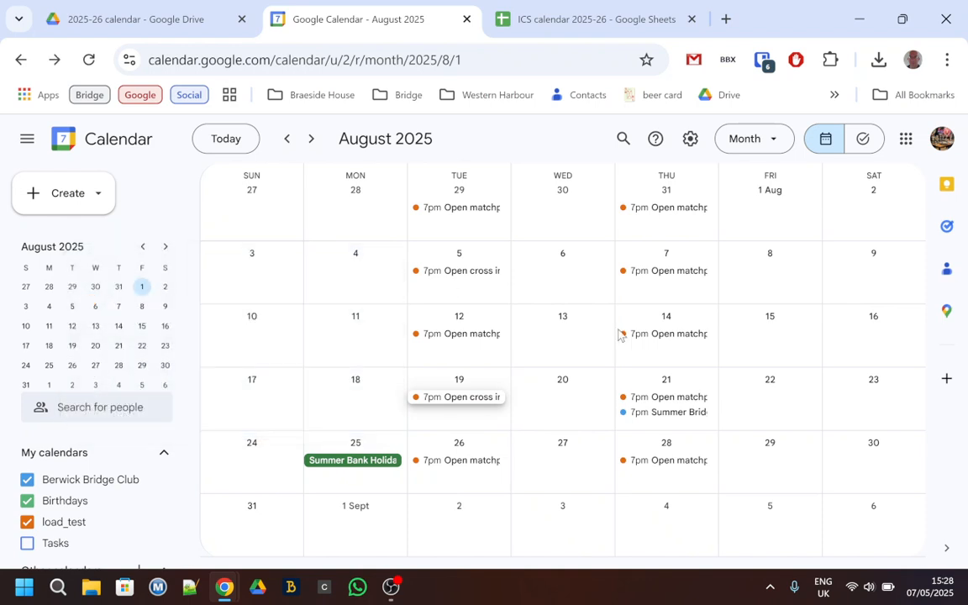
pyautogui.click(675, 334)
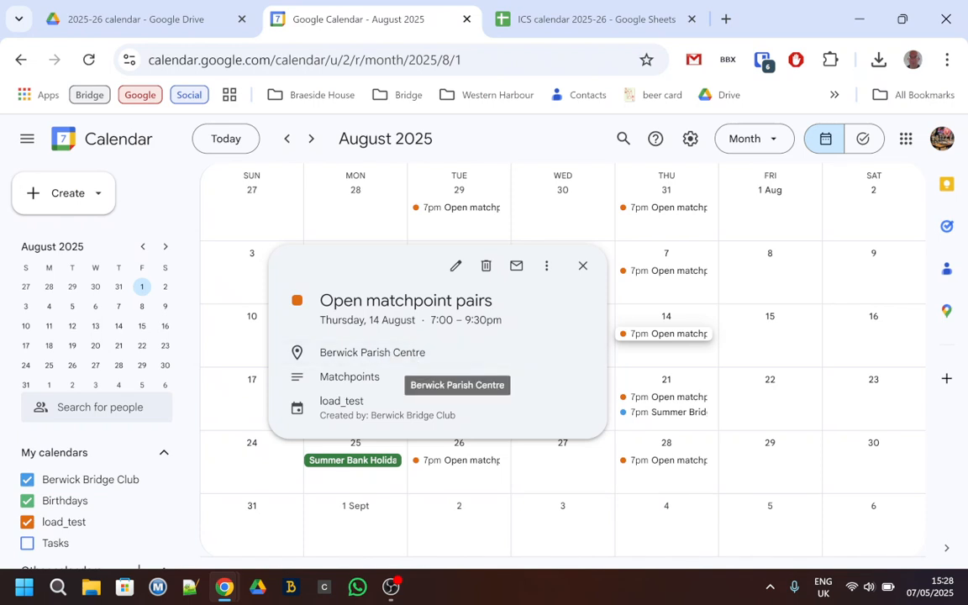
pyautogui.click(581, 265)
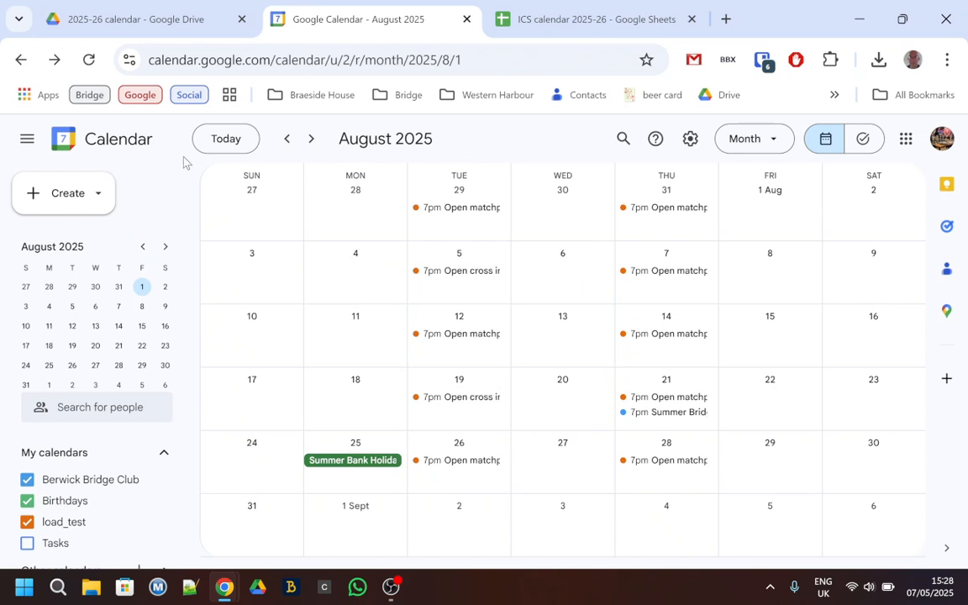
pyautogui.click(224, 141)
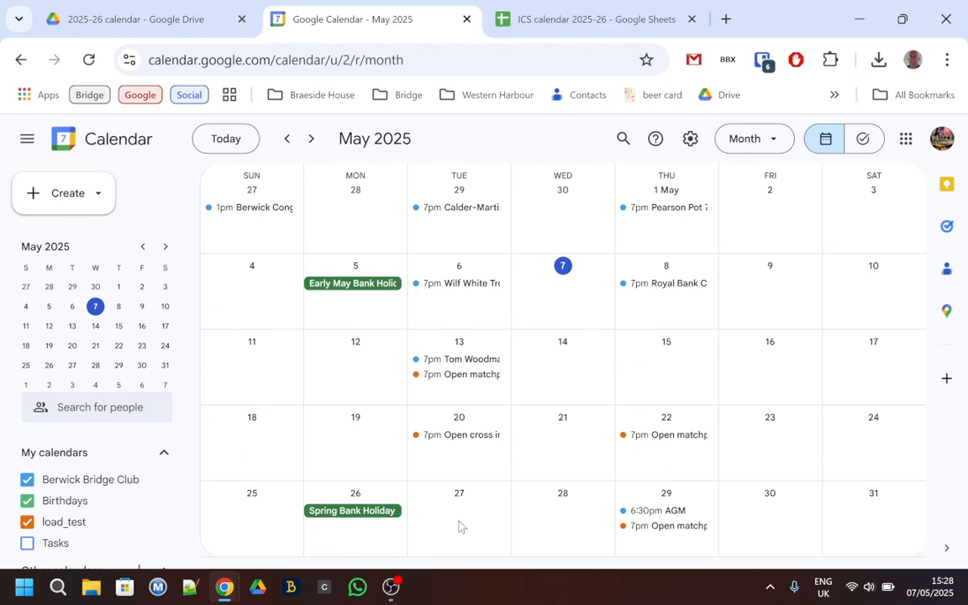
# - Review the BBO events' start dates in the Summer 2025 sheet and compare them with the May 2025 calendar
pyautogui.click(586, 19)
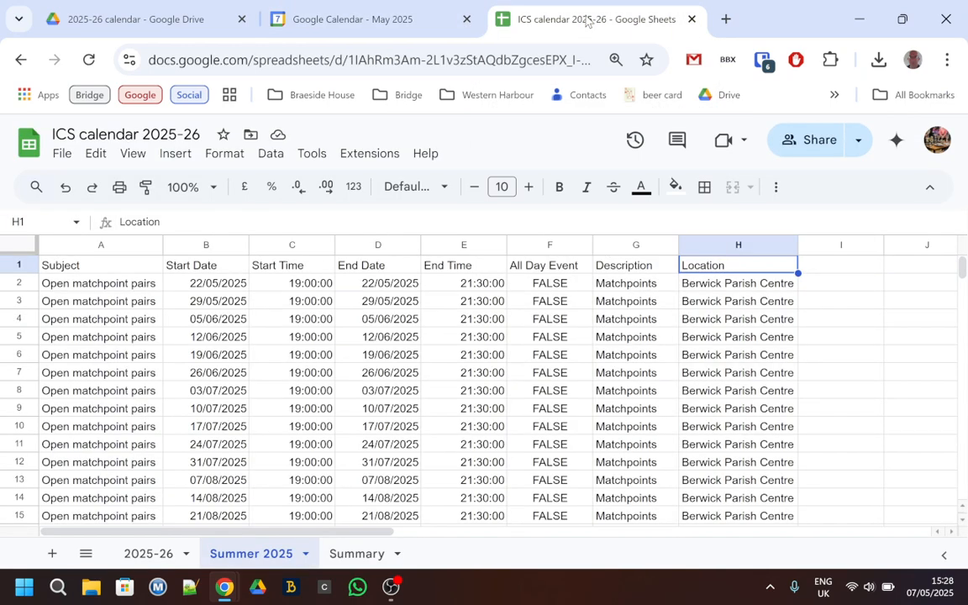
pyautogui.click(225, 426)
pyautogui.press('Down')
pyautogui.press('Down')
pyautogui.press('Down')
pyautogui.press('Down')
pyautogui.press('Down')
pyautogui.press('Down')
pyautogui.press('Down')
pyautogui.press('Down')
pyautogui.press('Down')
pyautogui.press('Down')
pyautogui.press('Down')
pyautogui.press('Down')
pyautogui.press('Down')
pyautogui.press('Down')
pyautogui.press('Down')
pyautogui.press('Down')
pyautogui.press('Down')
pyautogui.press('Down')
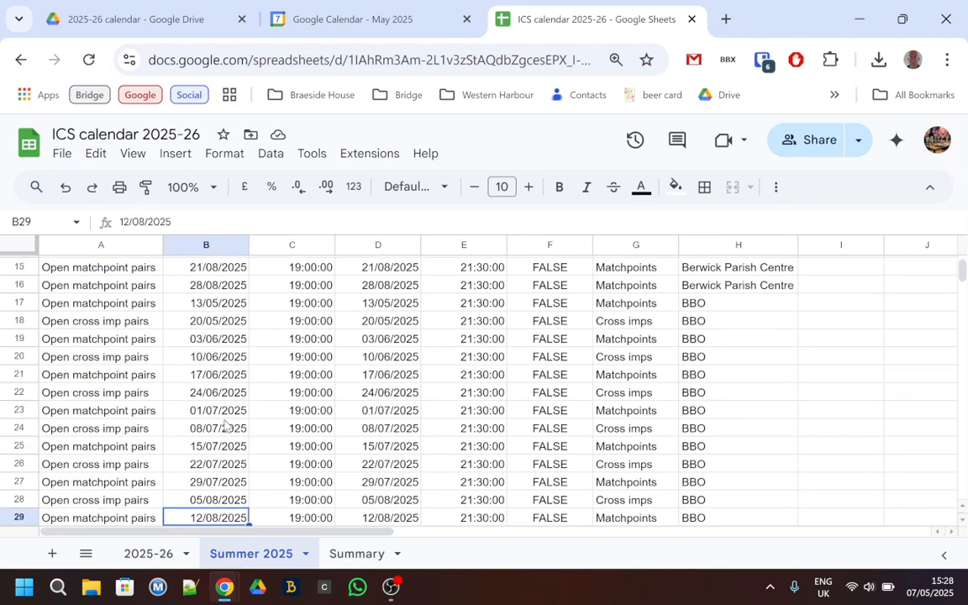
pyautogui.press('Up')
pyautogui.press('Up')
pyautogui.press('Up')
pyautogui.press('Up')
pyautogui.press('Up')
pyautogui.press('Up')
pyautogui.press('Up')
pyautogui.press('Up')
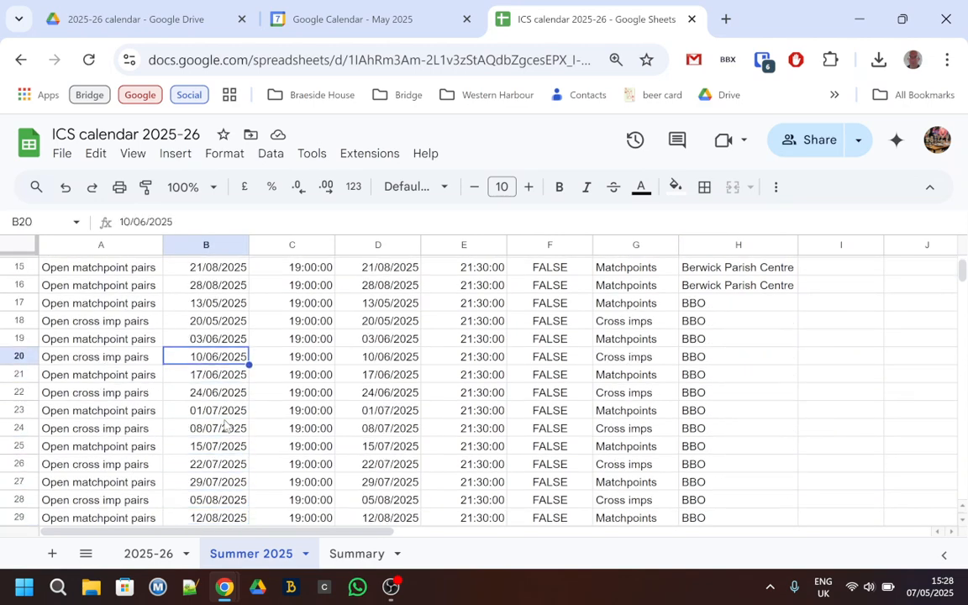
pyautogui.press('Up')
pyautogui.press('Up')
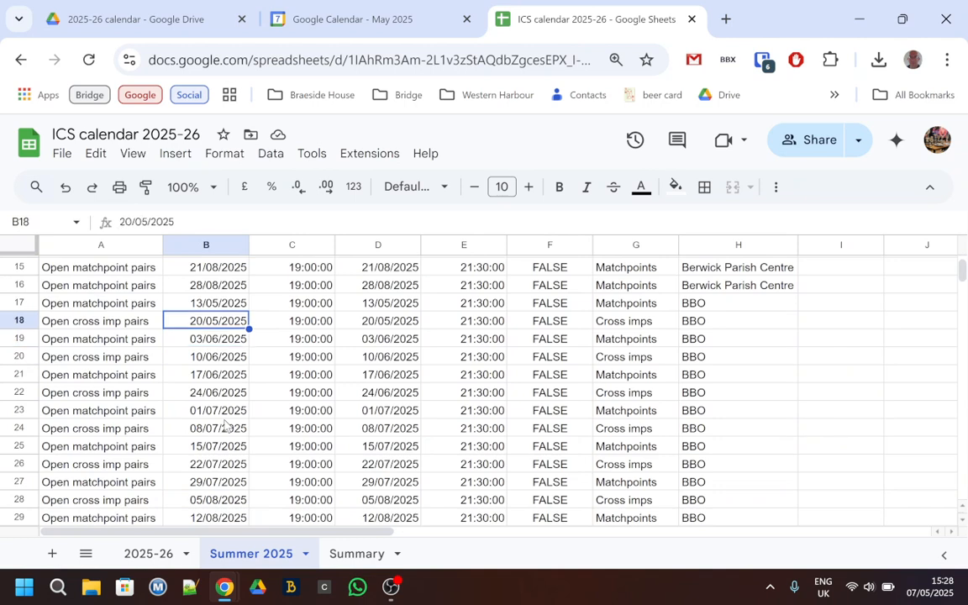
pyautogui.press('Down')
pyautogui.press('Up')
pyautogui.click(349, 21)
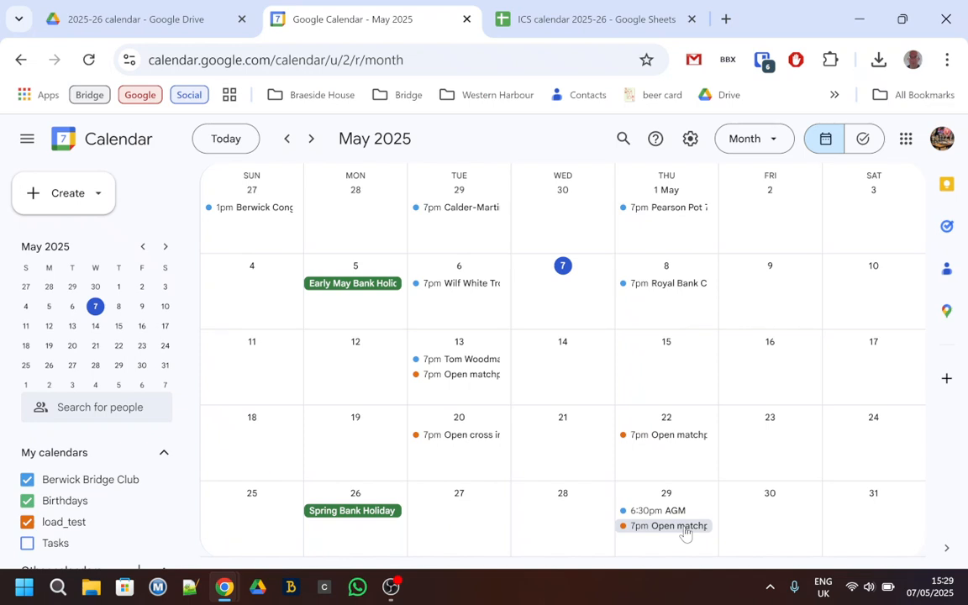
# - Insert an empty row below the 20/05/2025 event, row 18, in the Summer 2025 sheet
pyautogui.click(564, 16)
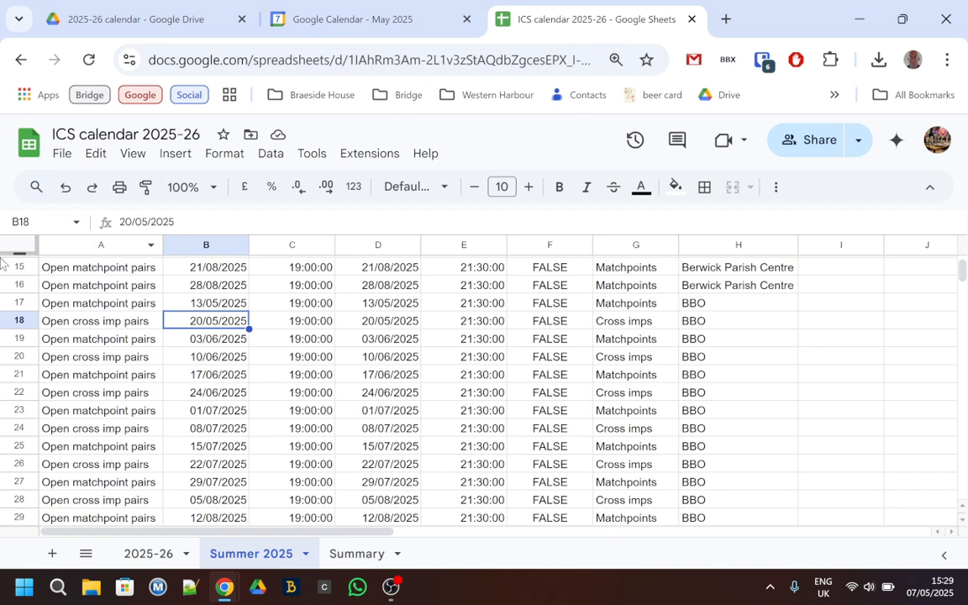
pyautogui.click(17, 322)
pyautogui.rightClick(16, 322)
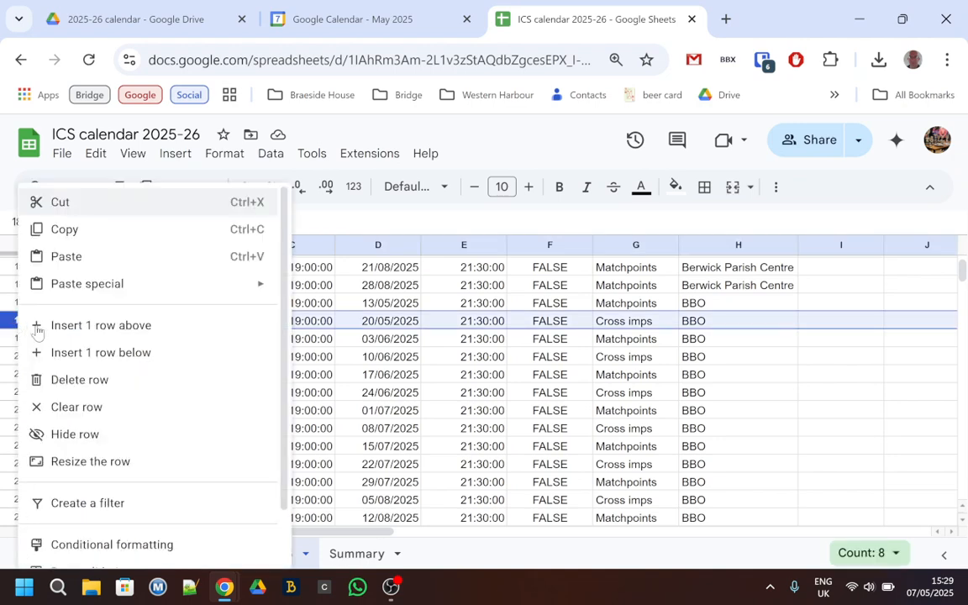
pyautogui.click(94, 353)
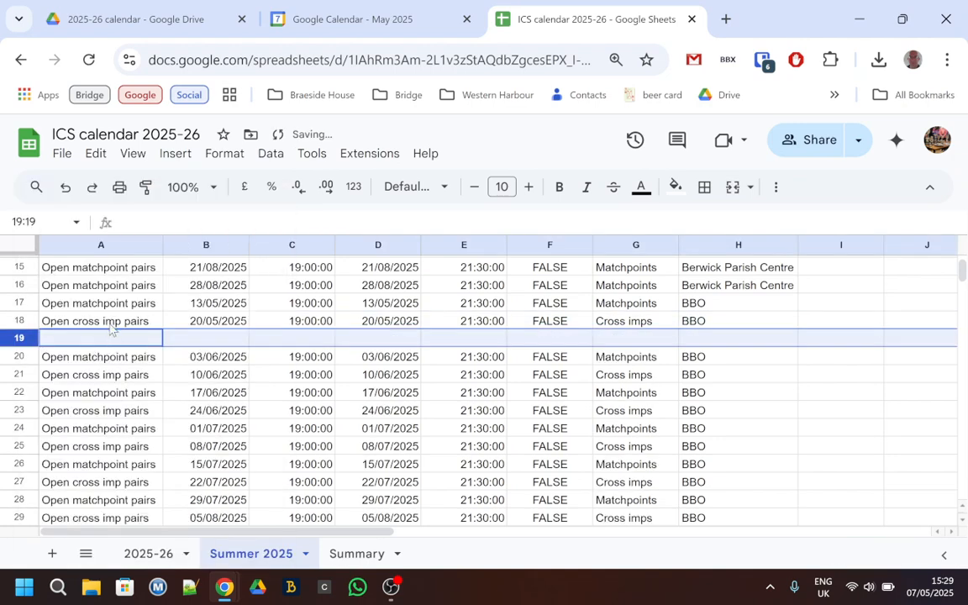
# - Copy the 20/05/2025 event, A18:H18, into the empty row 19 of the Summer 2025 sheet
pyautogui.click(110, 325)
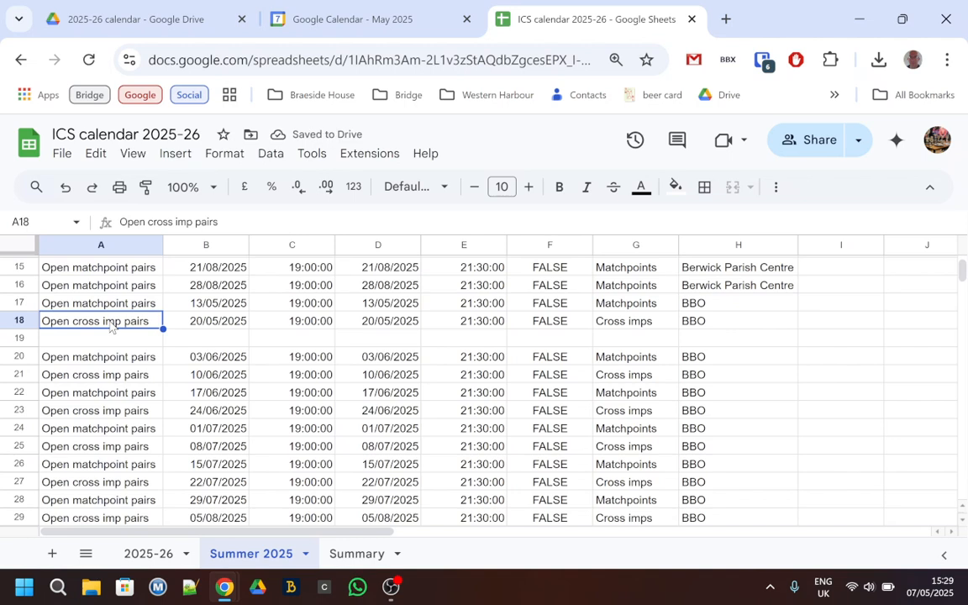
pyautogui.hotkey('shift', 'Right')
pyautogui.hotkey('shift', 'Right')
pyautogui.hotkey('shift', 'Right')
pyautogui.hotkey('shift', 'Right')
pyautogui.hotkey('shift', 'Right')
pyautogui.hotkey('shift', 'Right')
pyautogui.hotkey('shift', 'Right')
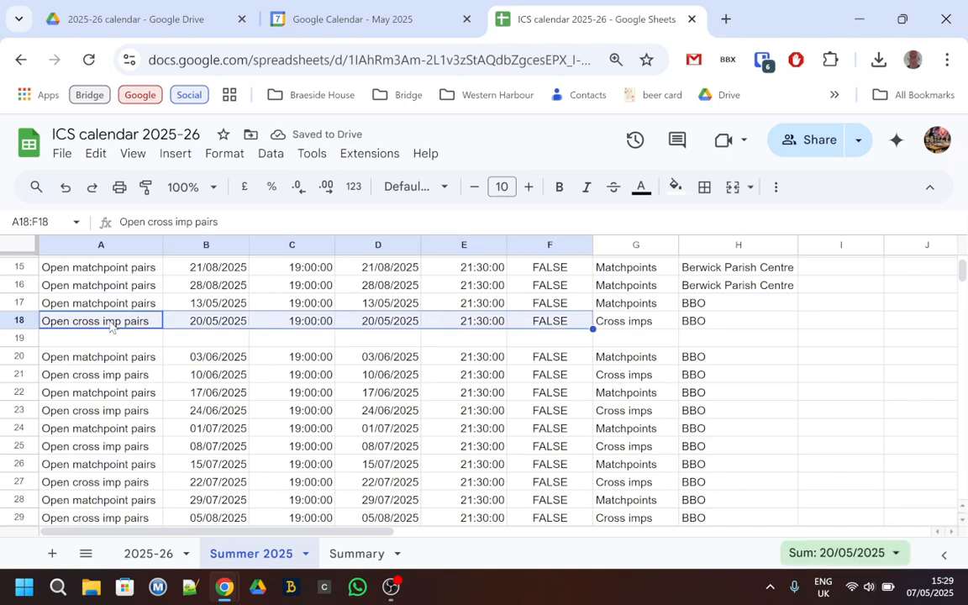
pyautogui.hotkey('ctrl', 'c')
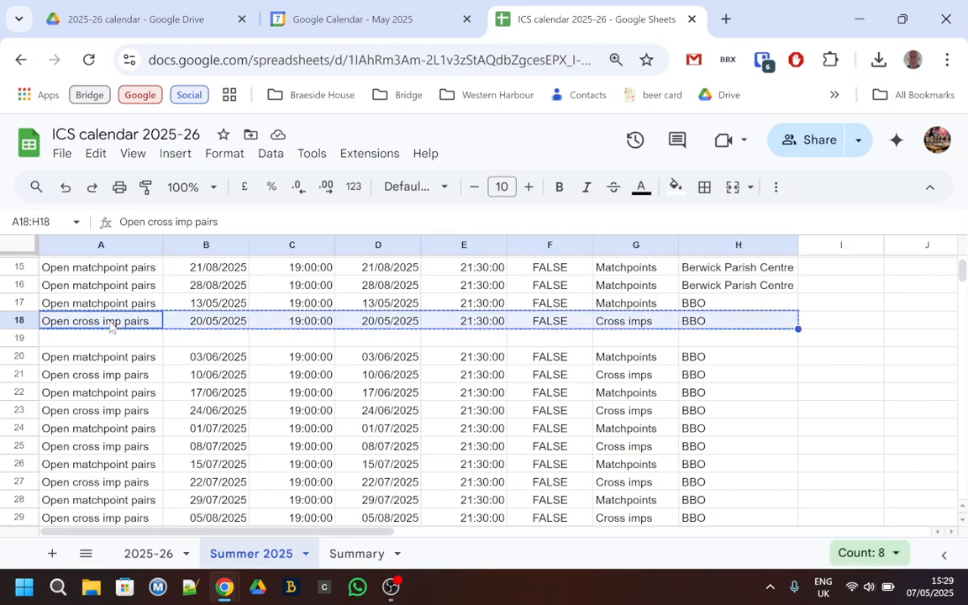
pyautogui.click(106, 345)
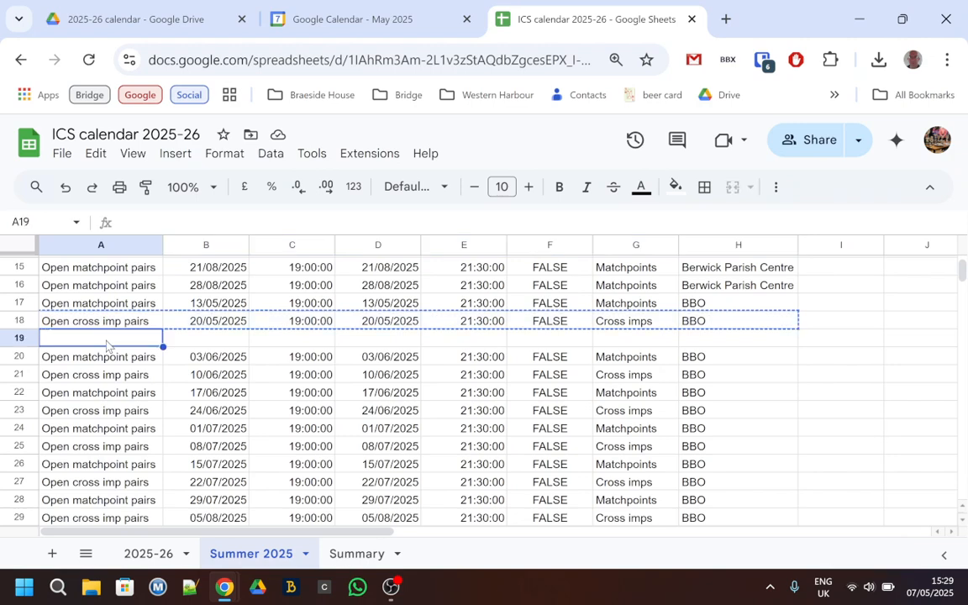
pyautogui.rightClick(107, 345)
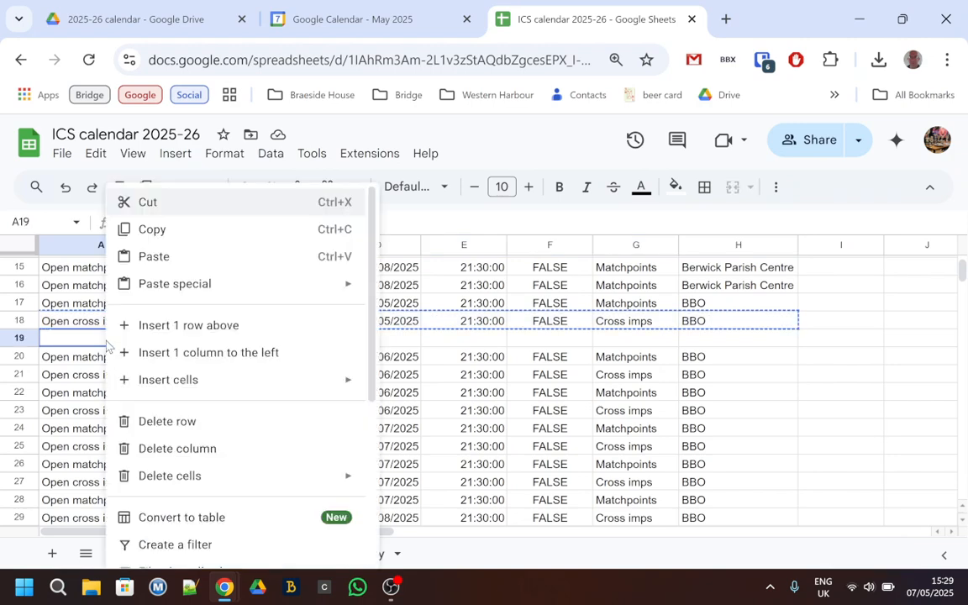
pyautogui.click(186, 257)
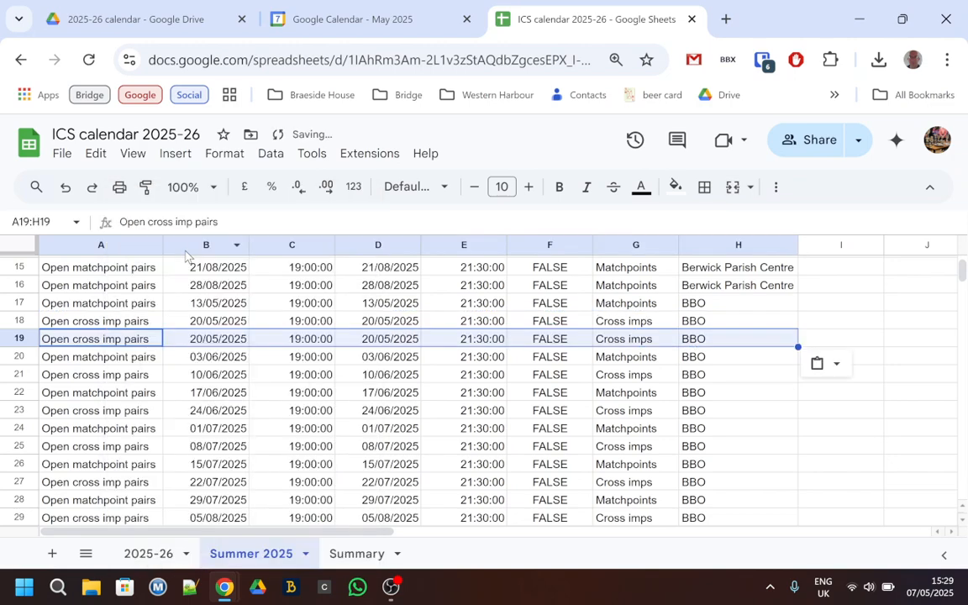
# - Set the start date of the copied event in row 19 to 27/05/2025
pyautogui.click(223, 345)
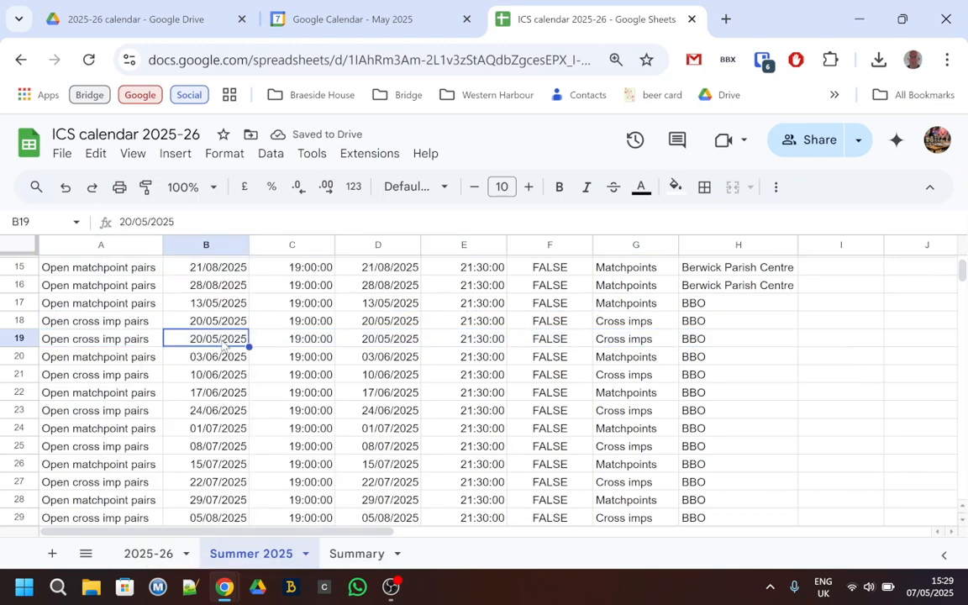
pyautogui.click(132, 222)
pyautogui.press('BackSpace')
pyautogui.write('7')
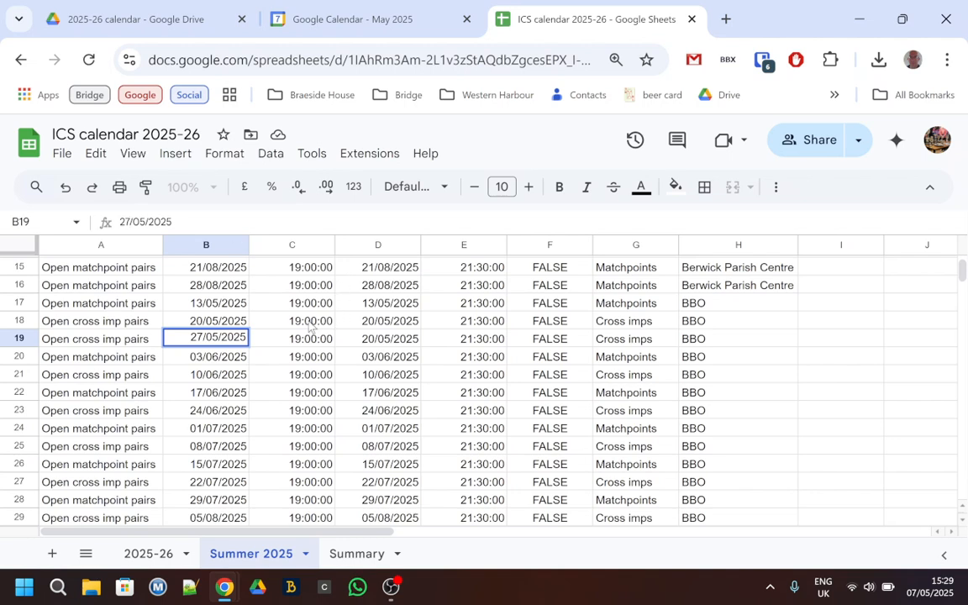
pyautogui.press('Tab')
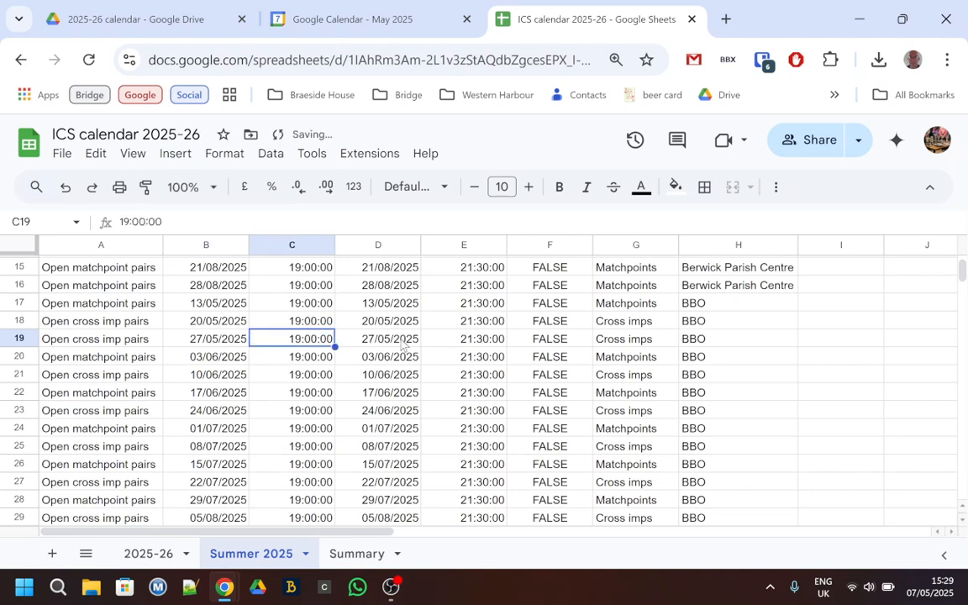
# - Change the description of the 27/05/2025 event in row 19 to Matchpoints
pyautogui.click(637, 341)
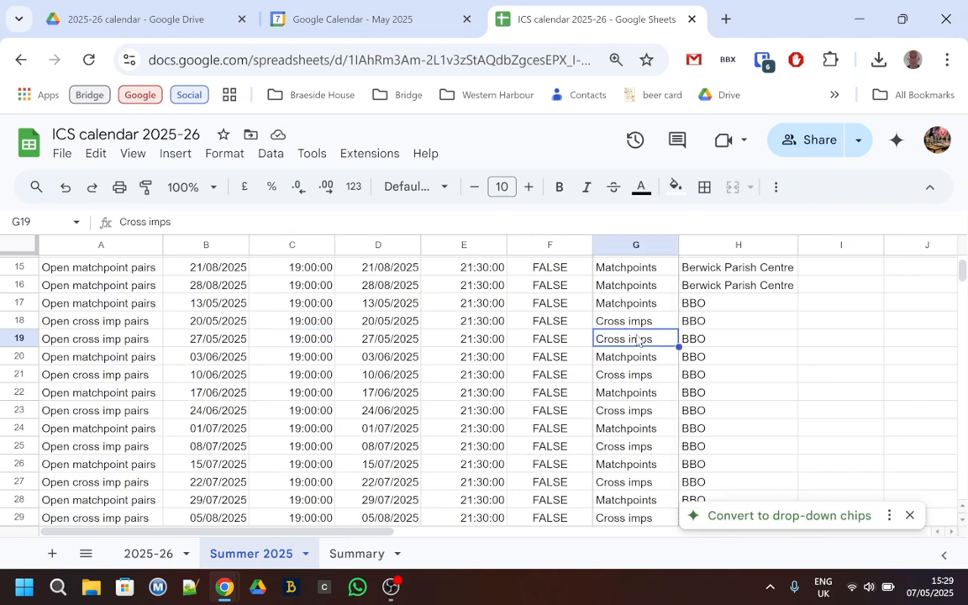
pyautogui.write('Matc')
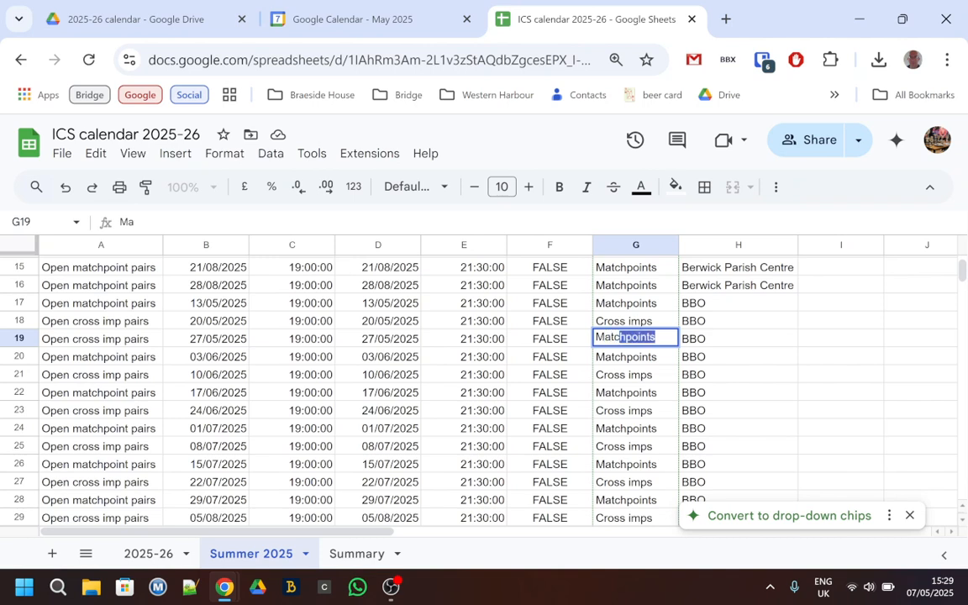
pyautogui.press('Return')
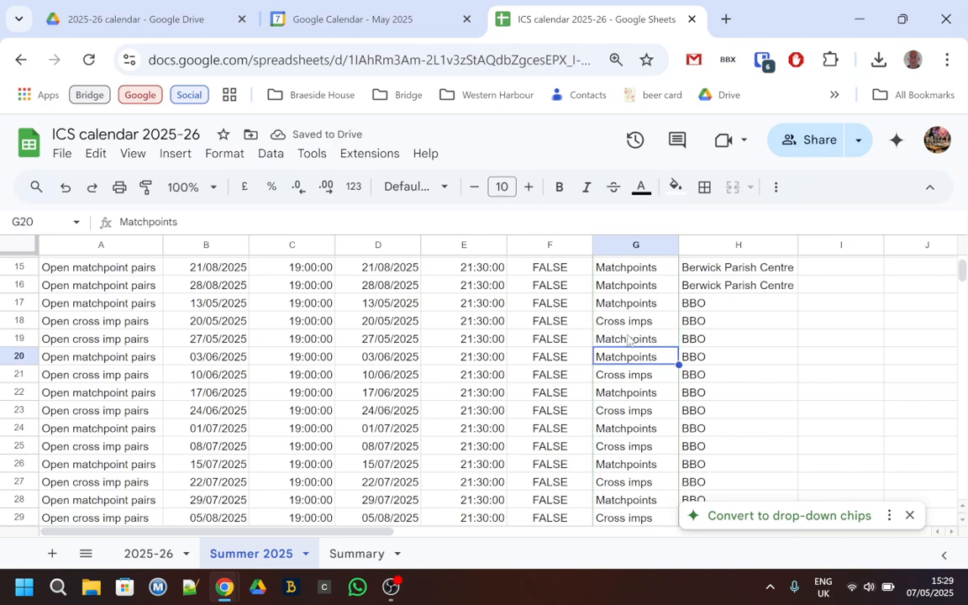
# - Check the cells of the new 27/05/2025 event across row 19
pyautogui.click(192, 341)
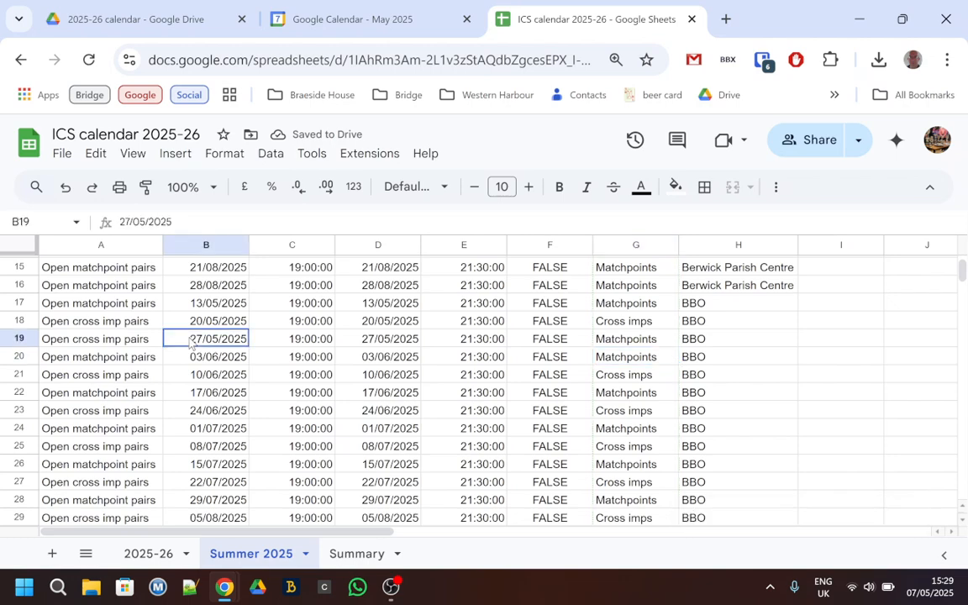
pyautogui.press('Left')
pyautogui.press('Right')
pyautogui.press('Right')
pyautogui.press('Right')
pyautogui.press('Right')
pyautogui.press('Right')
pyautogui.press('Right')
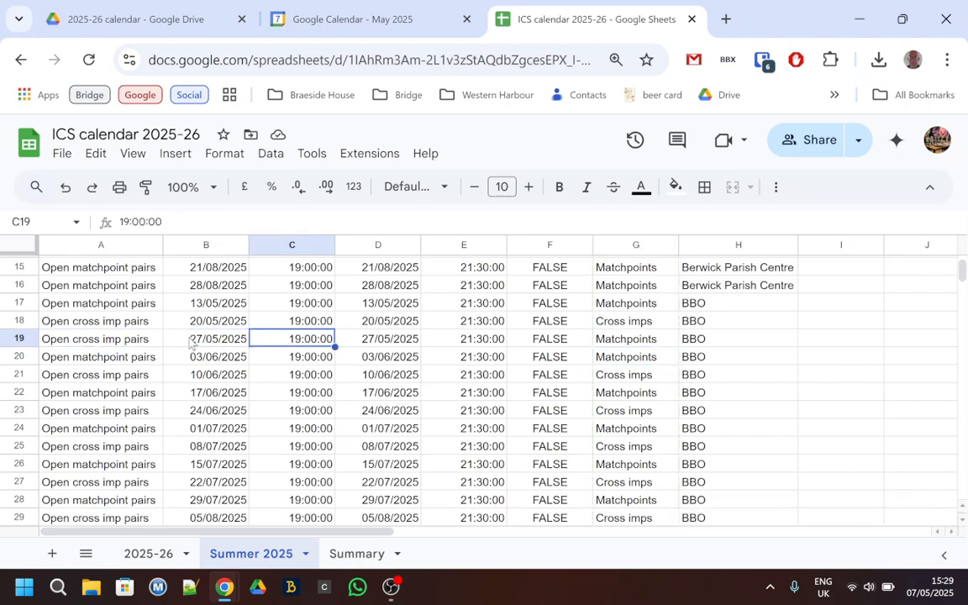
pyautogui.press('Left')
pyautogui.press('Left')
pyautogui.press('Left')
pyautogui.press('Left')
pyautogui.press('Left')
pyautogui.press('Left')
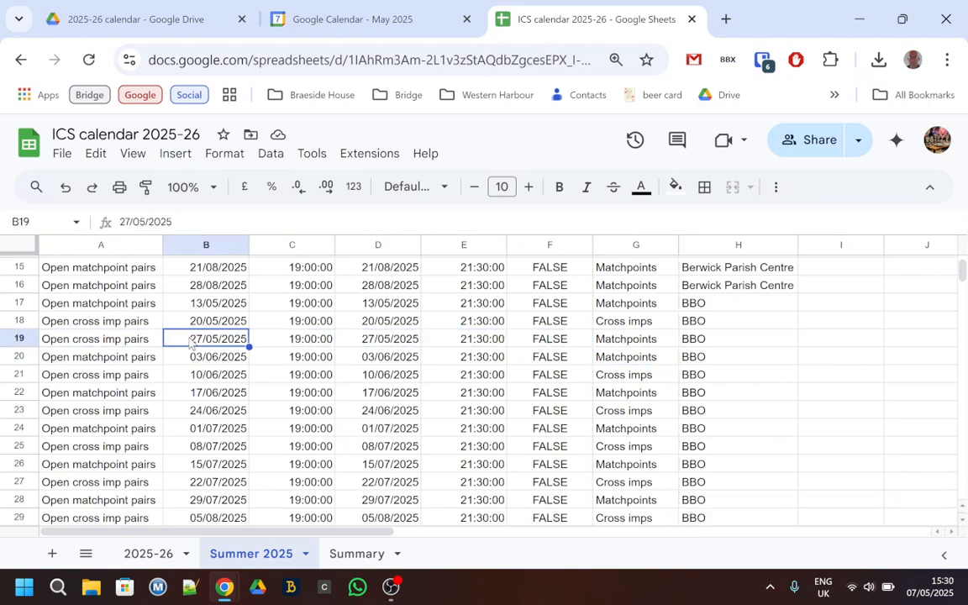
# - Review the earlier events up to the start of the sheet and compare the 29/05/2025 event with the May 2025 calendar
pyautogui.press('Up')
pyautogui.press('Up')
pyautogui.press('Up')
pyautogui.press('Up')
pyautogui.press('Up')
pyautogui.press('Up')
pyautogui.press('Up')
pyautogui.press('Up')
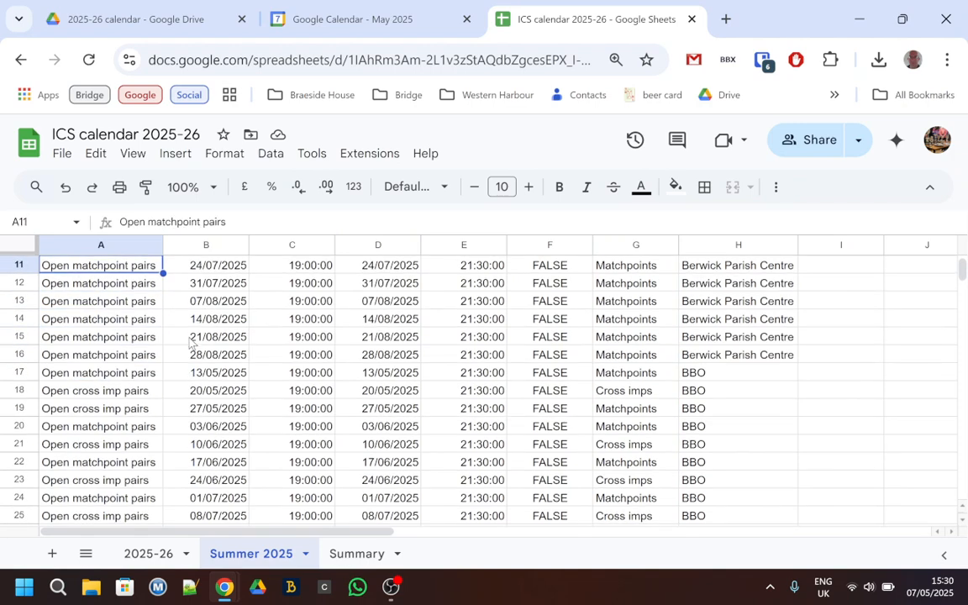
pyautogui.press('Up')
pyautogui.press('Up')
pyautogui.press('Up')
pyautogui.press('Up')
pyautogui.press('Up')
pyautogui.press('Up')
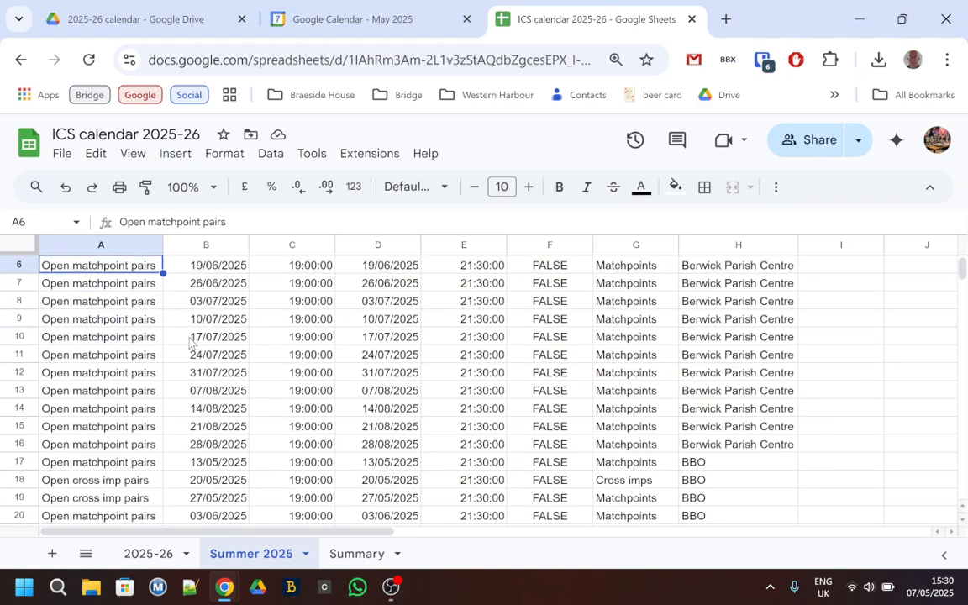
pyautogui.press('Up')
pyautogui.press('Up')
pyautogui.press('Up')
pyautogui.press('Up')
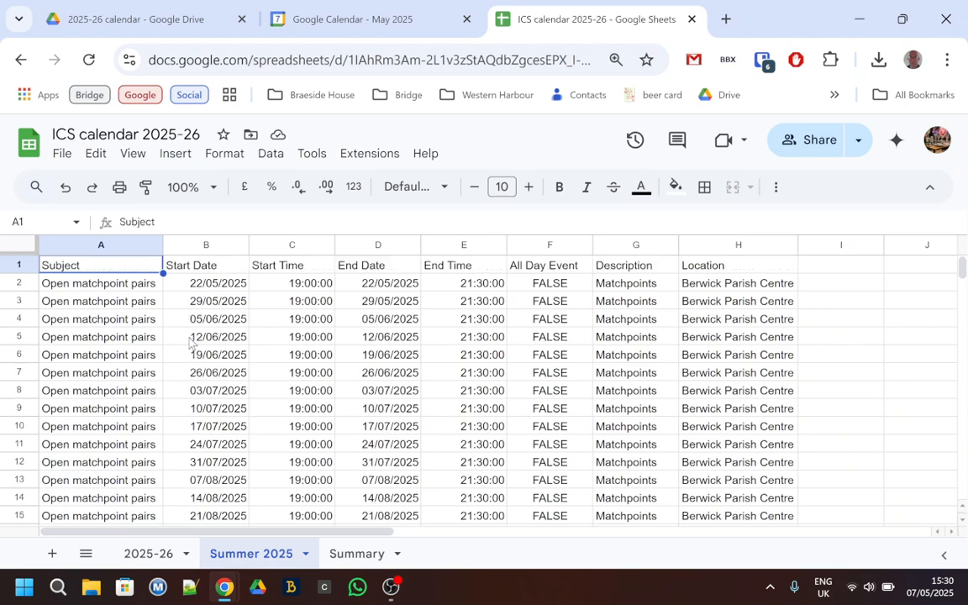
pyautogui.press('Down')
pyautogui.press('Down')
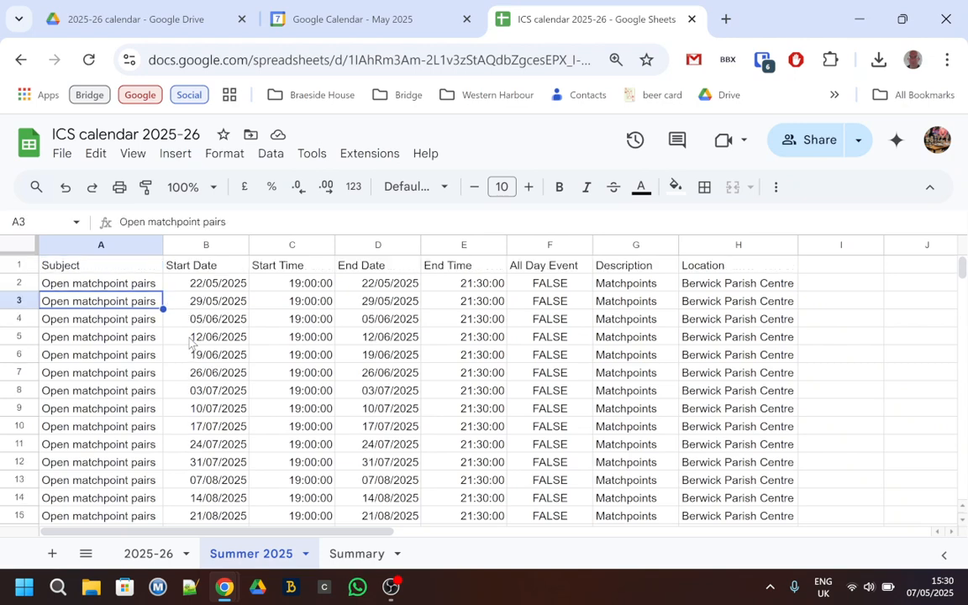
pyautogui.click(299, 22)
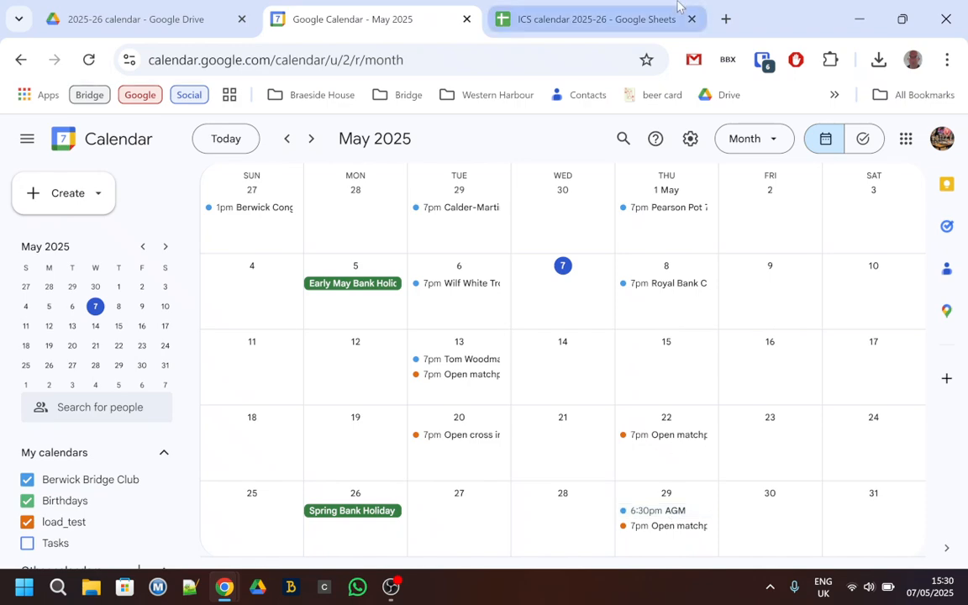
pyautogui.click(592, 24)
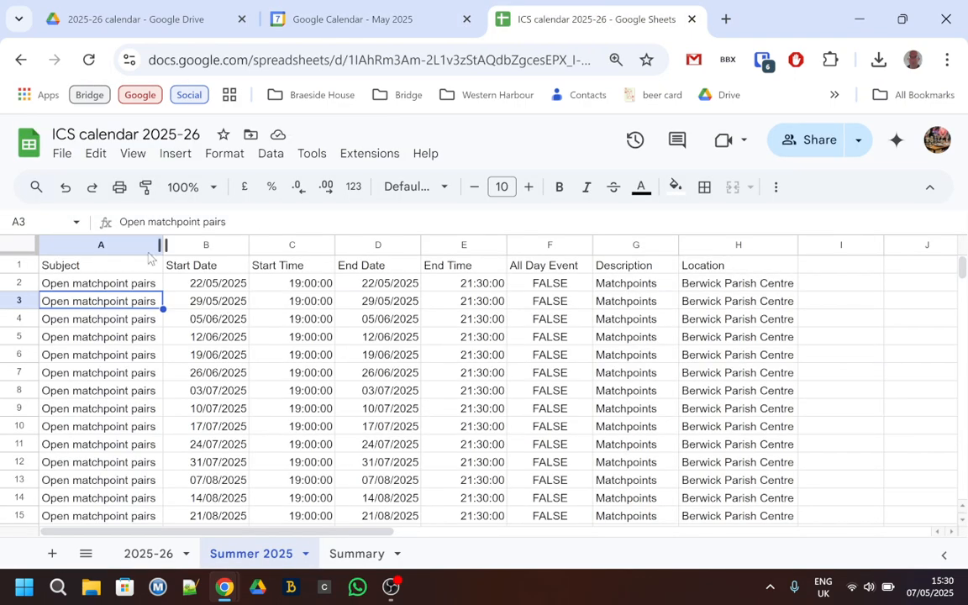
# - Delete the 29/05/2025 Berwick Parish Centre event, row 3, from the Summer 2025 sheet
pyautogui.click(20, 300)
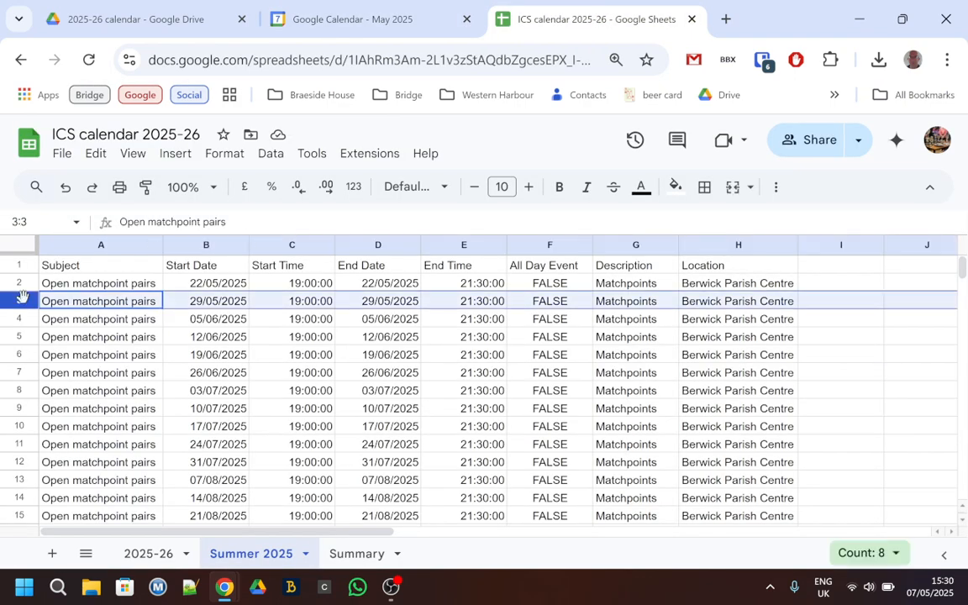
pyautogui.rightClick(22, 299)
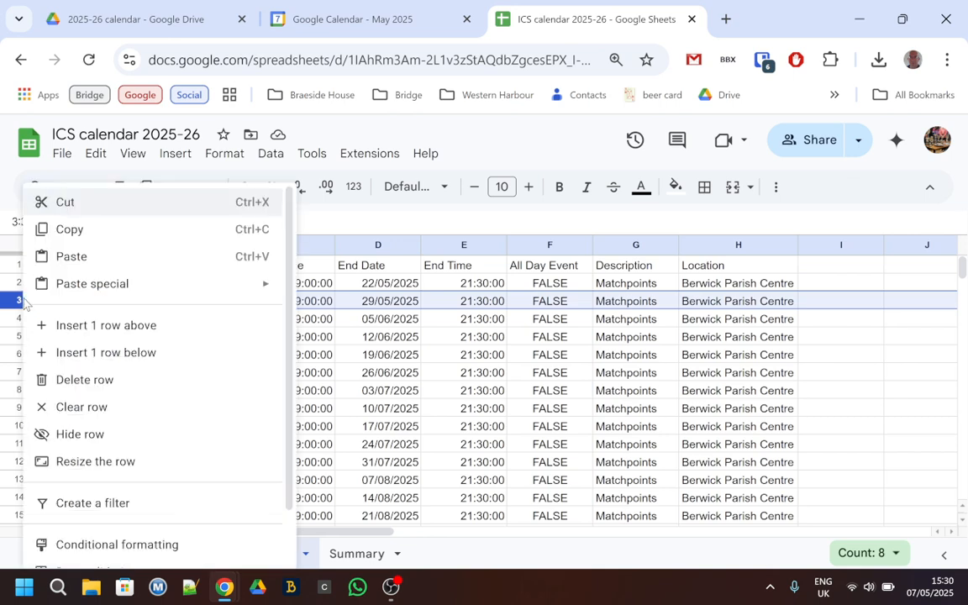
pyautogui.click(99, 382)
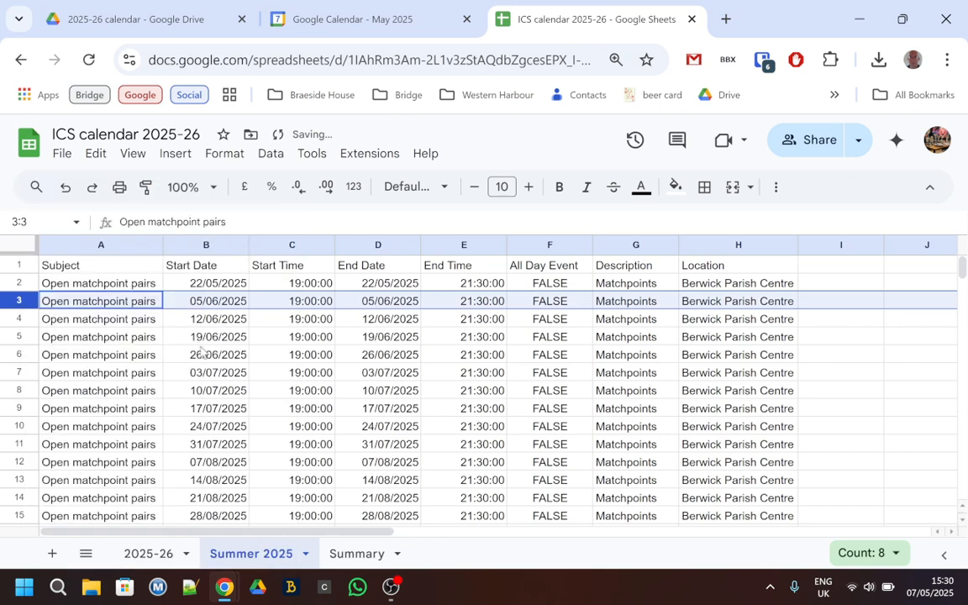
pyautogui.click(397, 427)
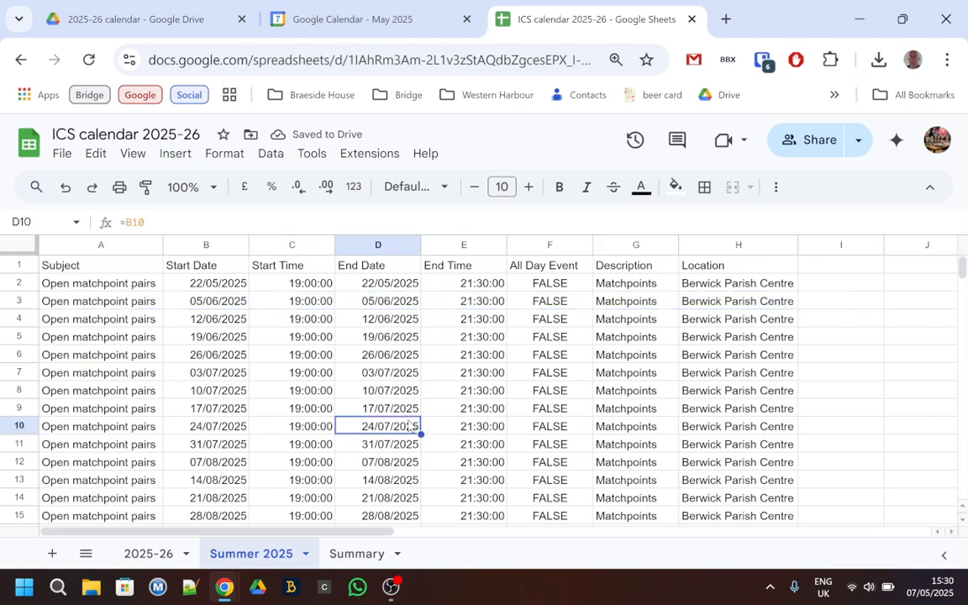
# - Delete the old file ICS calendar 2025-26 - Summer 2025.csv from the Downloads folder in File Explorer and return to the spreadsheet
pyautogui.click(95, 589)
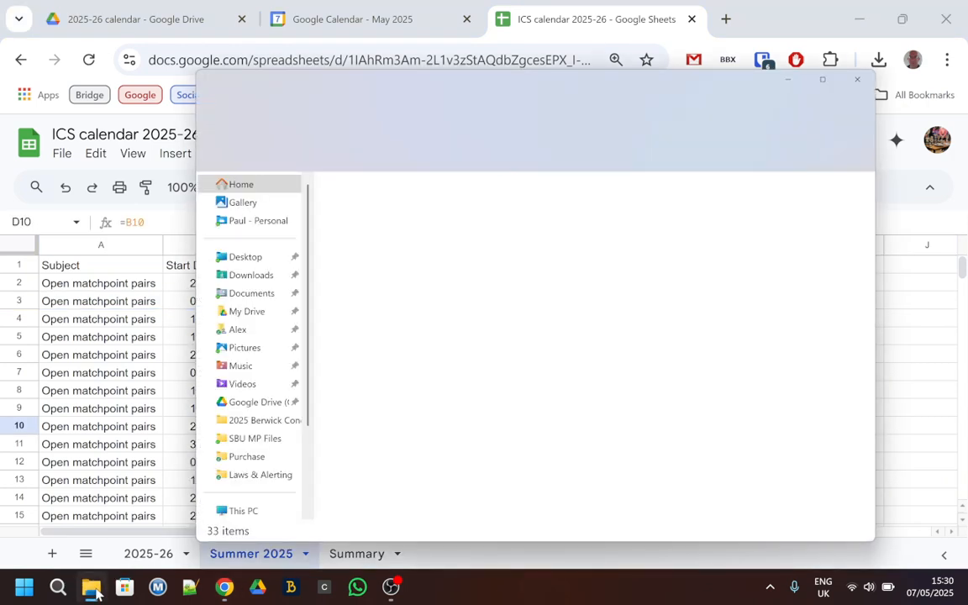
pyautogui.click(248, 275)
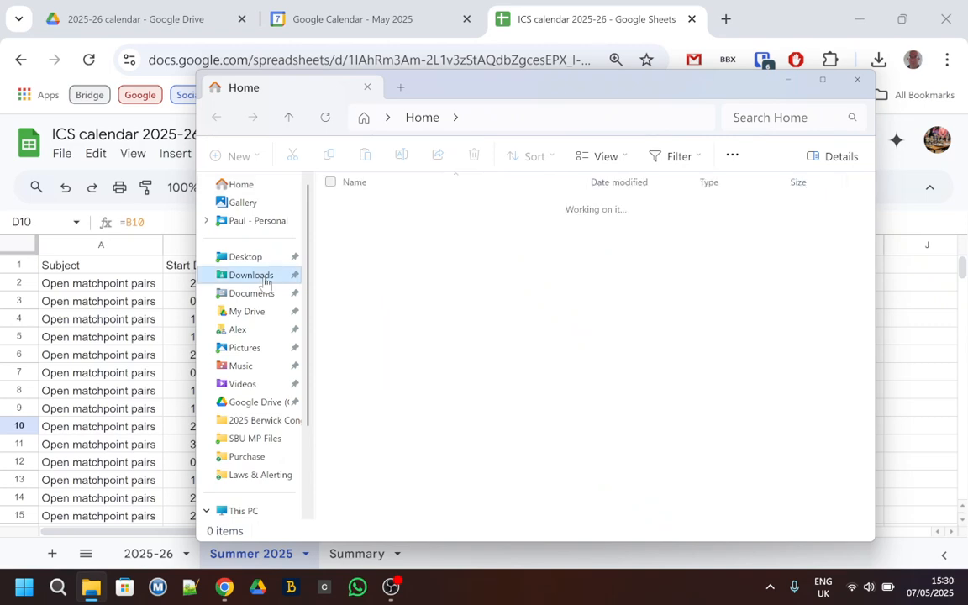
pyautogui.click(336, 223)
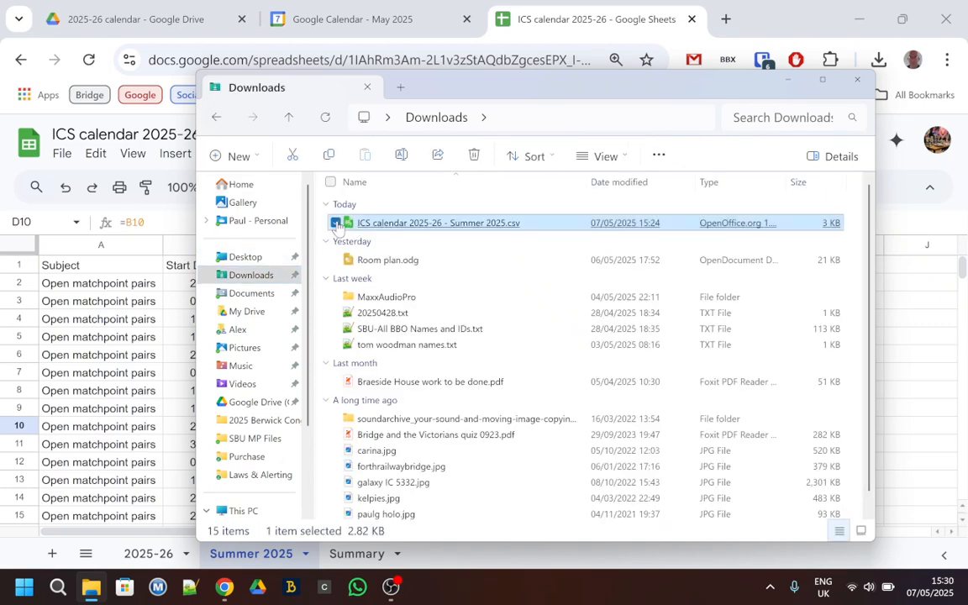
pyautogui.press('Delete')
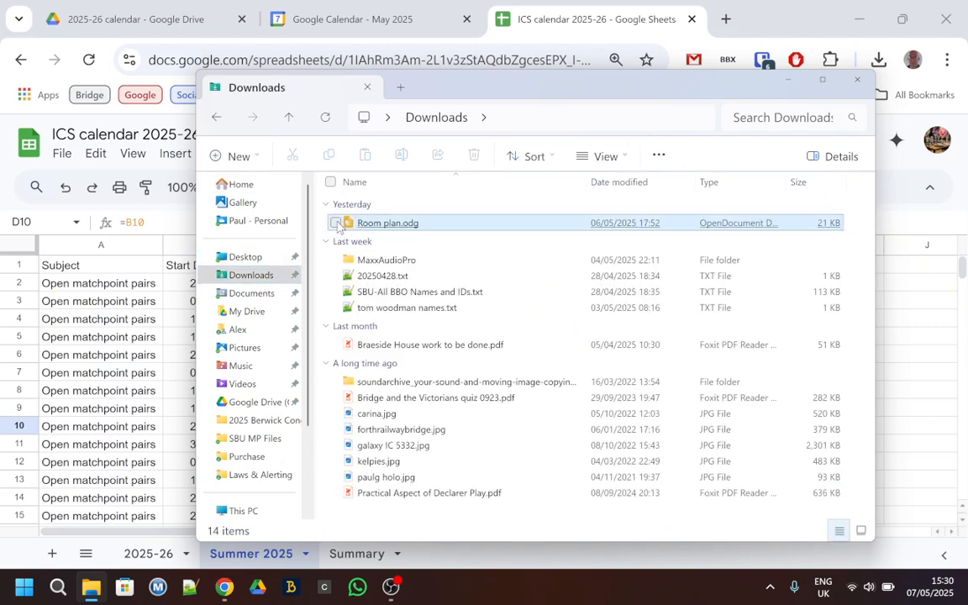
pyautogui.click(770, 12)
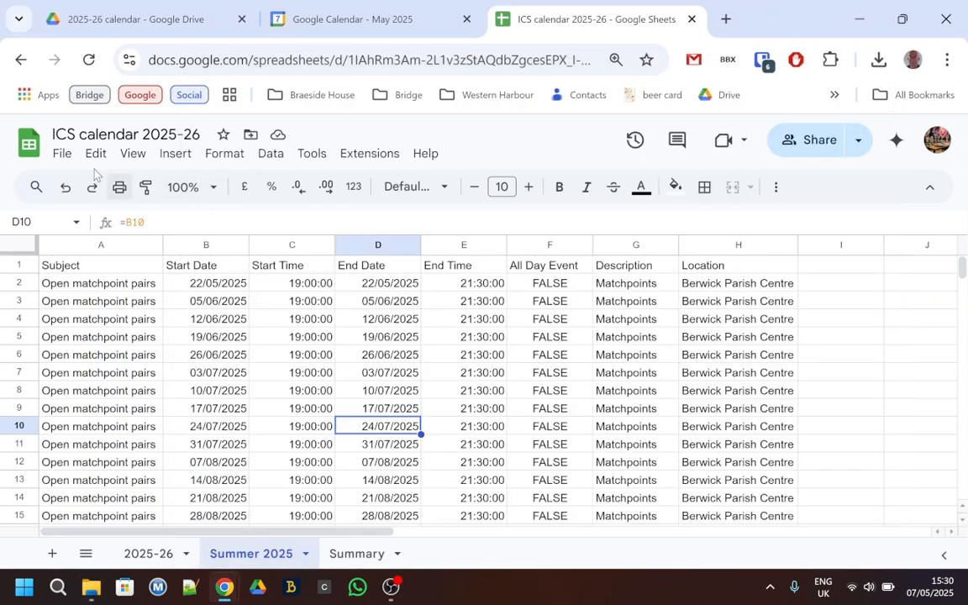
# - Download the Summer 2025 sheet as a comma-separated values (.csv) file and return to the May 2025 month in Google Calendar
pyautogui.click(63, 157)
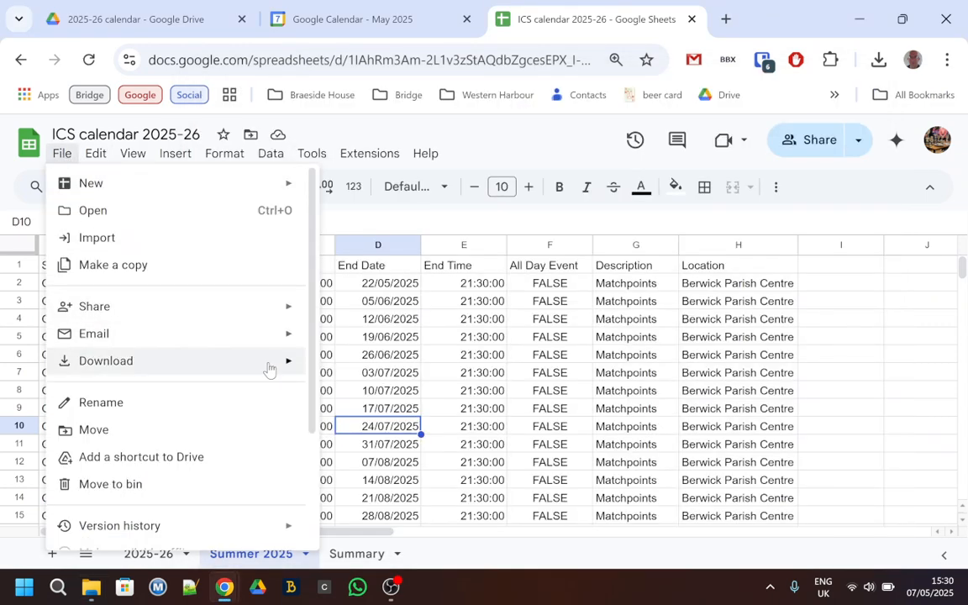
pyautogui.moveTo(269, 368)
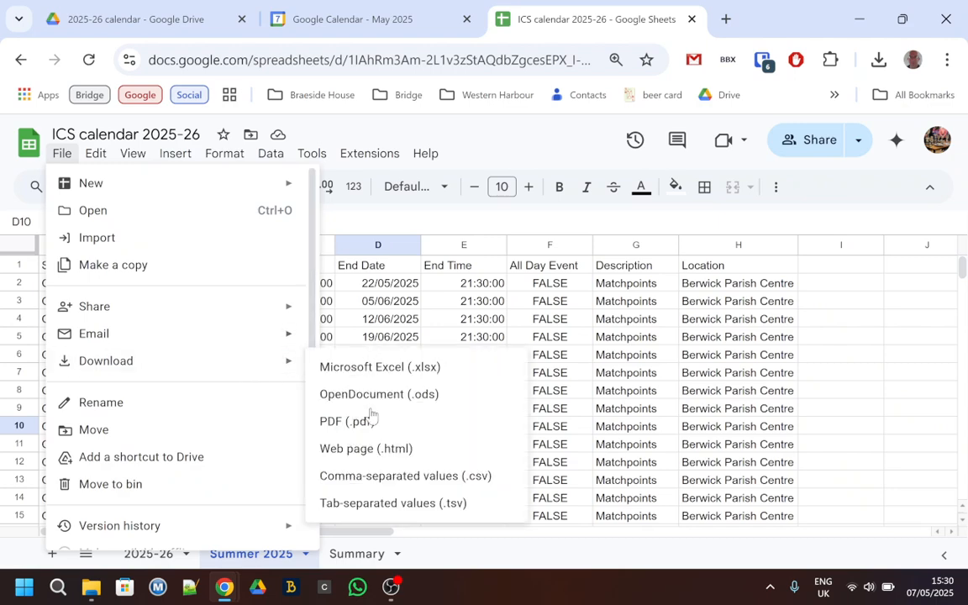
pyautogui.click(388, 487)
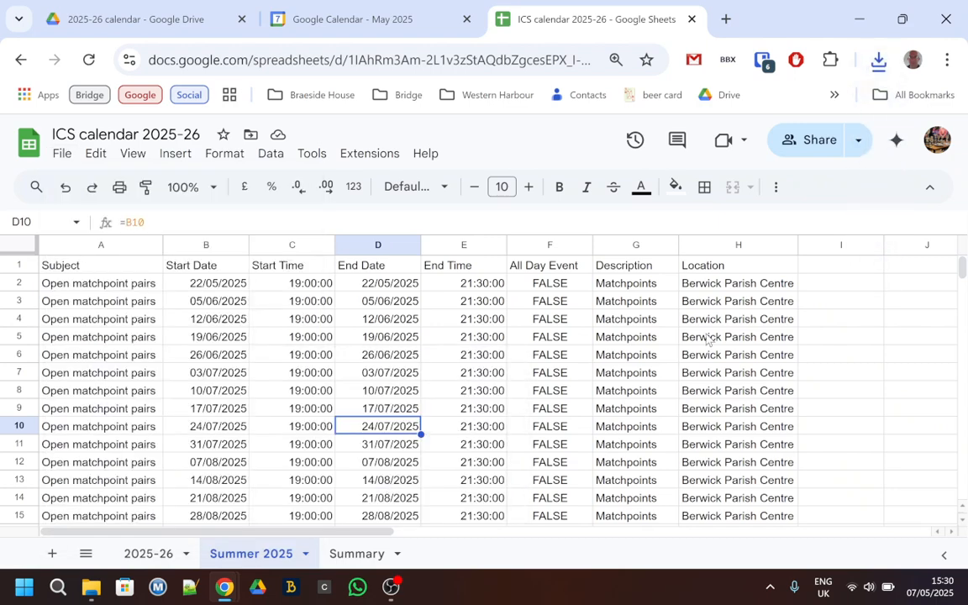
pyautogui.click(878, 59)
pyautogui.click(783, 8)
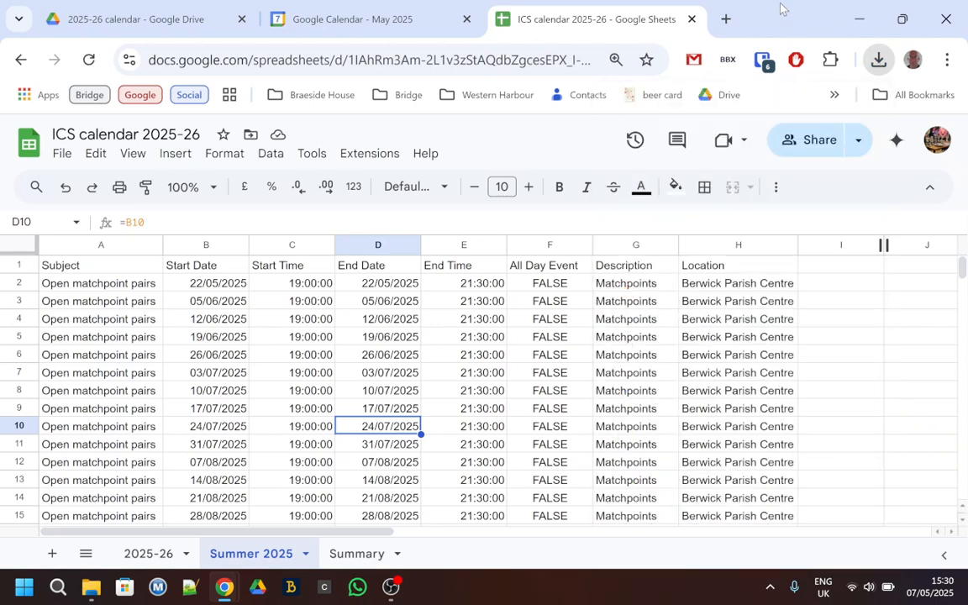
pyautogui.click(332, 12)
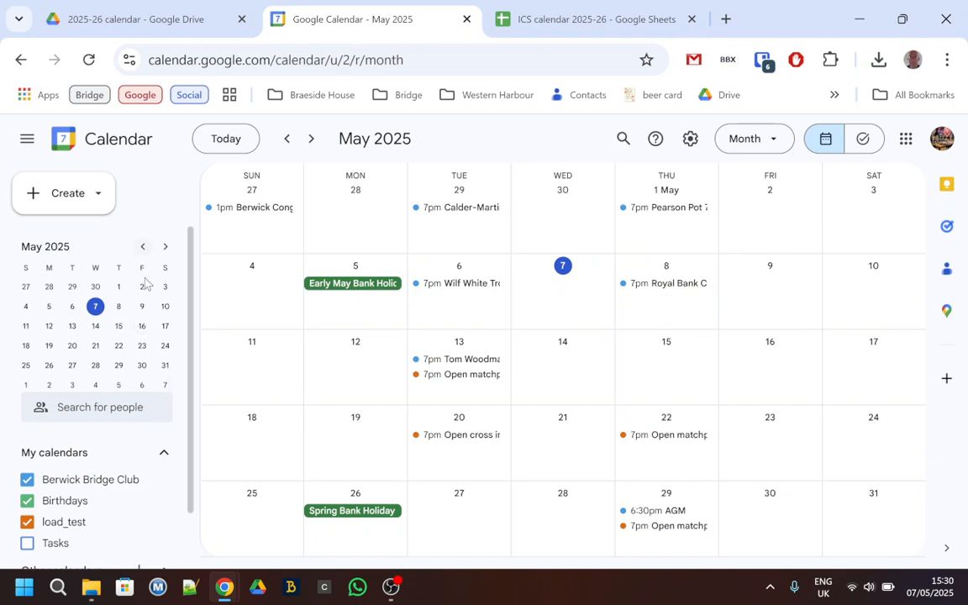
# - Import ICS calendar 2025-26 - Summer 2025.csv from the Downloads folder into the load_test calendar
pyautogui.click(690, 139)
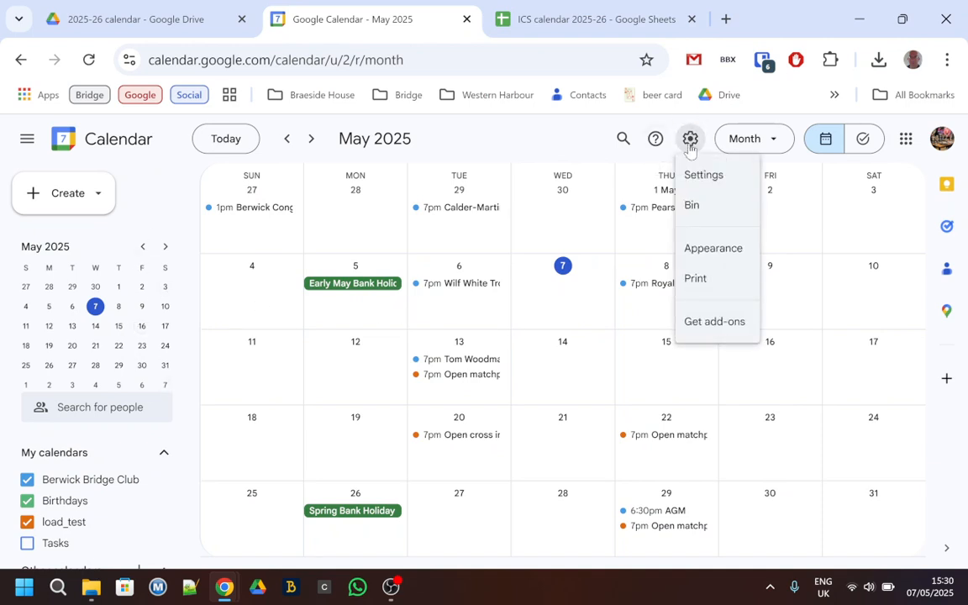
pyautogui.click(704, 183)
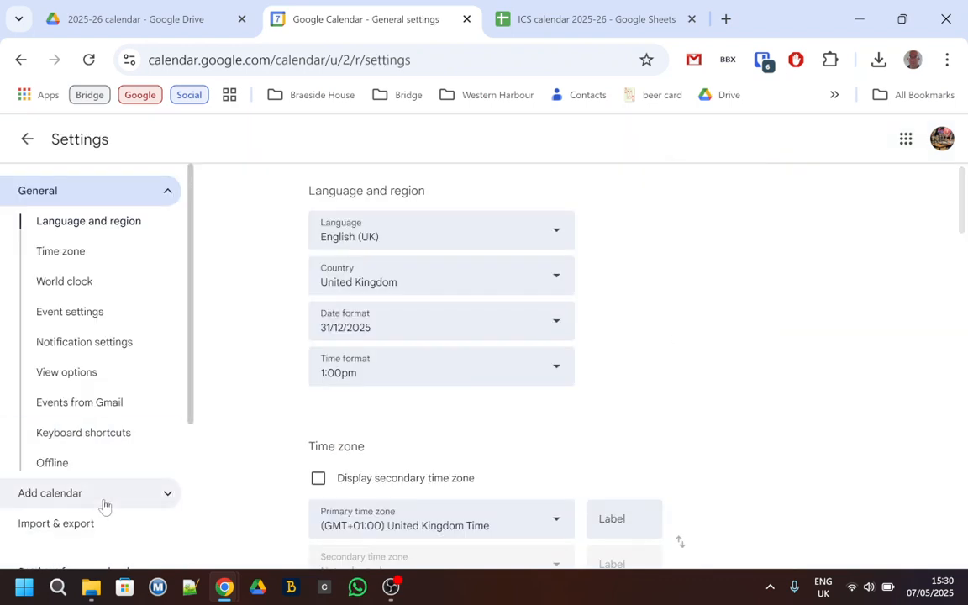
pyautogui.click(97, 526)
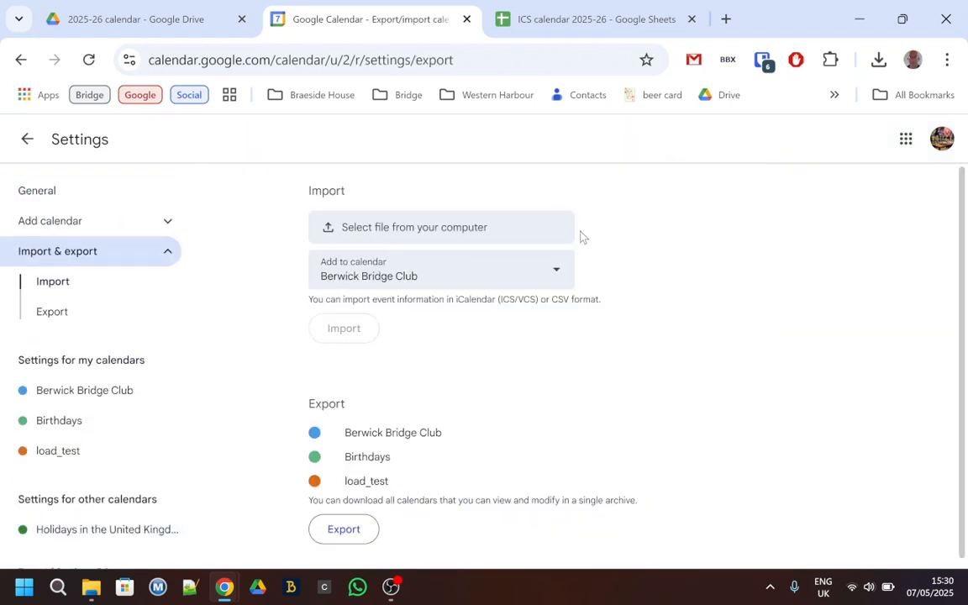
pyautogui.click(555, 274)
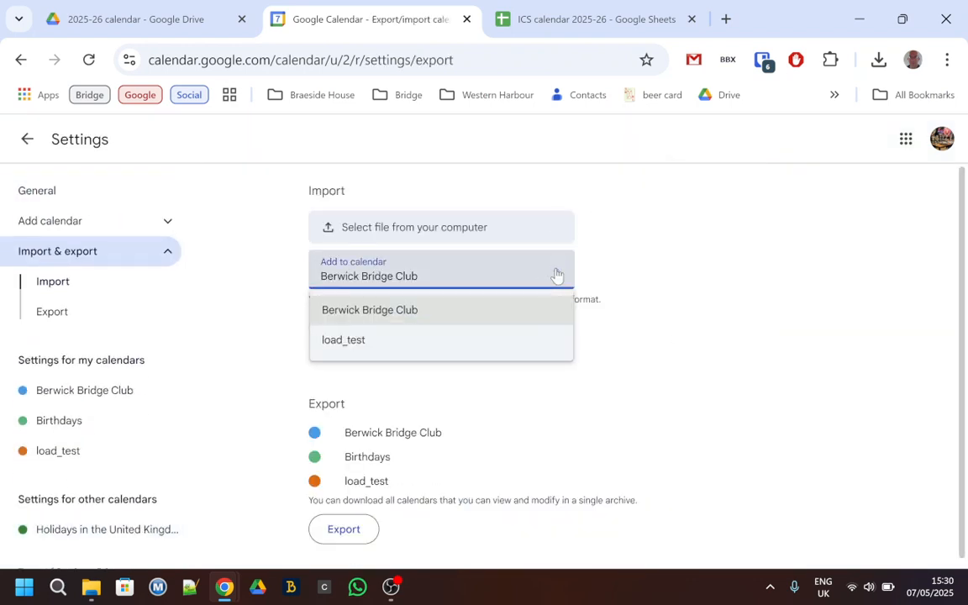
pyautogui.click(480, 341)
pyautogui.click(420, 229)
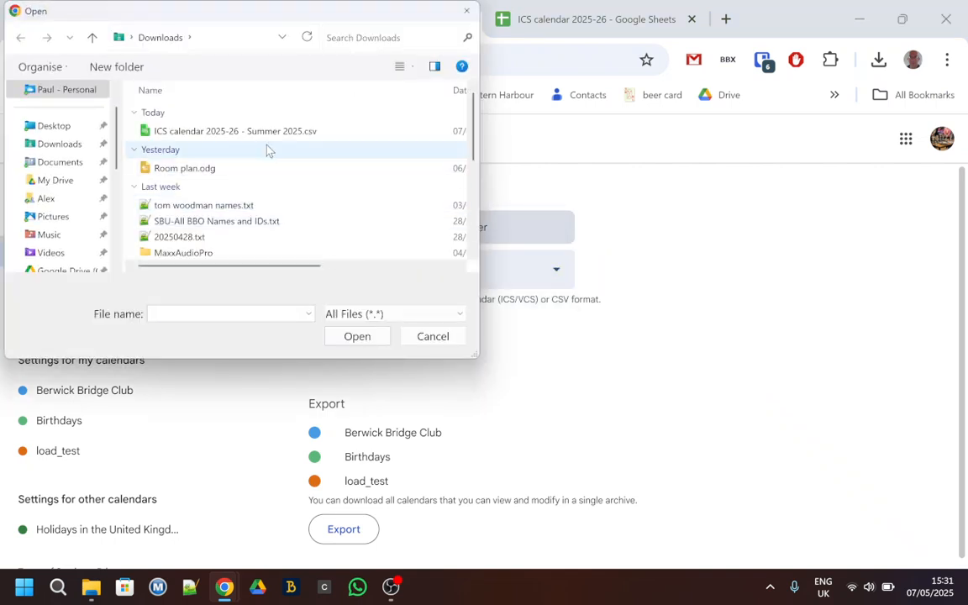
pyautogui.doubleClick(266, 135)
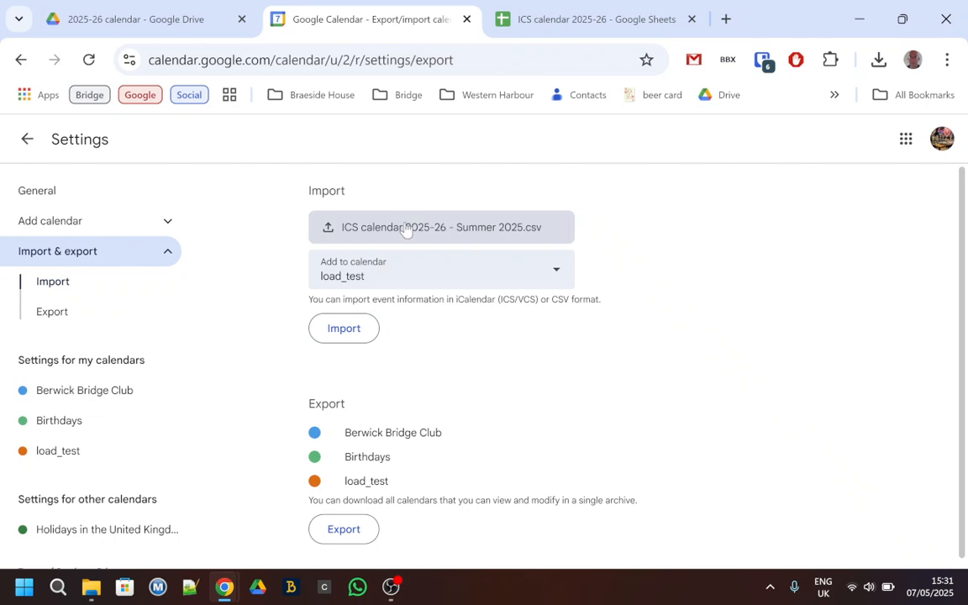
pyautogui.click(347, 330)
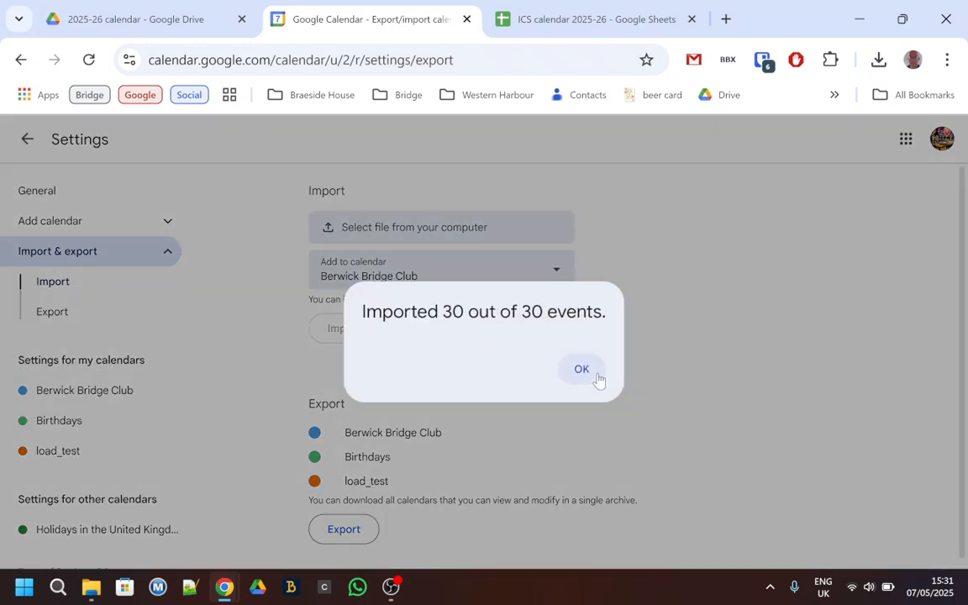
pyautogui.click(596, 375)
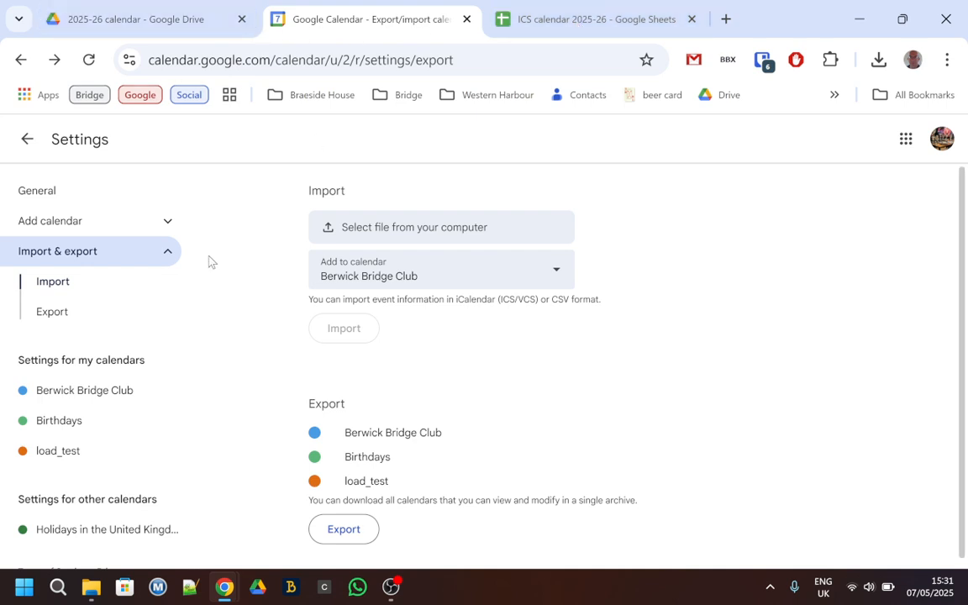
# - Return to the month view and inspect the details of the imported 27 May and 3 June 2025 events
pyautogui.click(28, 141)
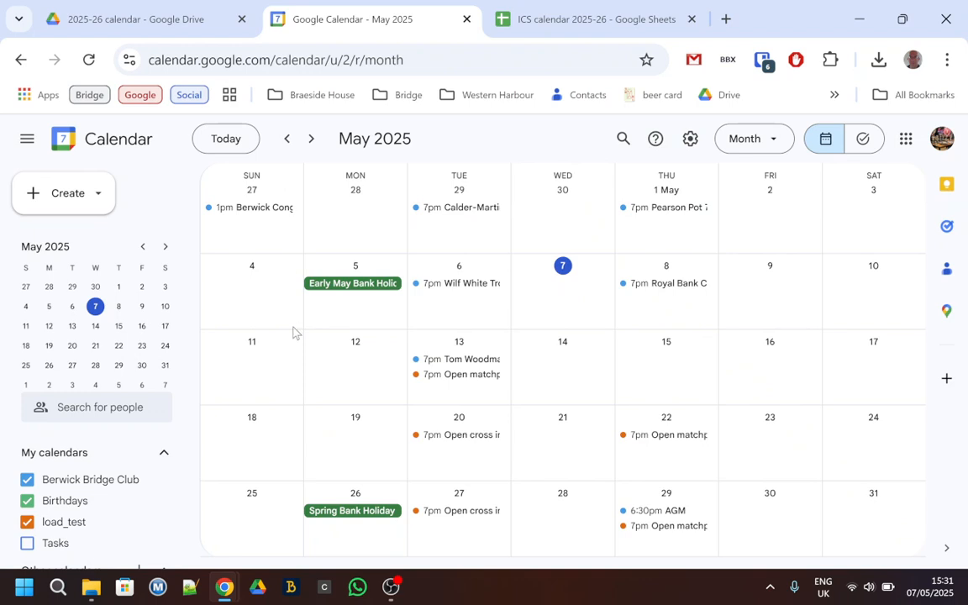
pyautogui.click(485, 514)
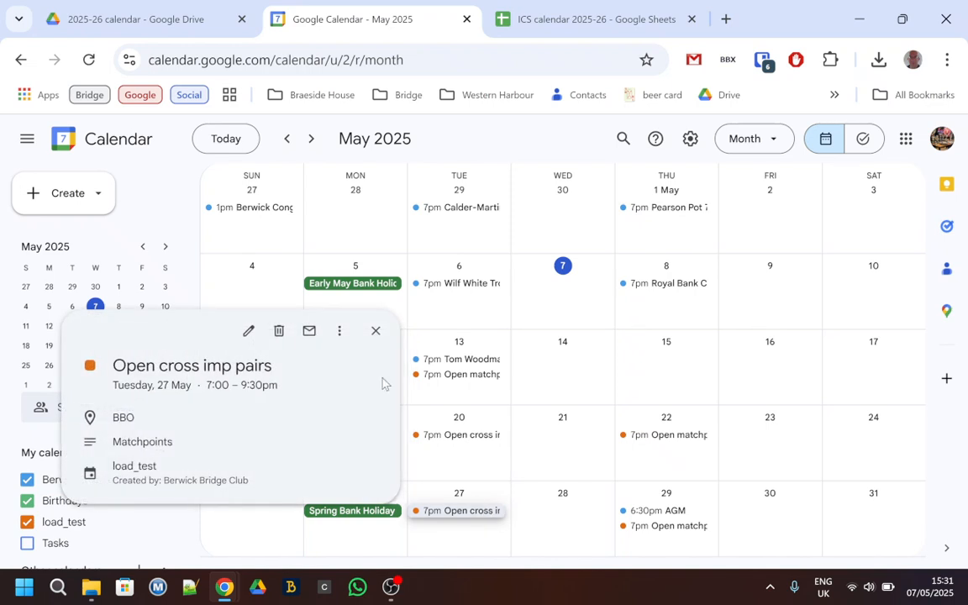
pyautogui.click(376, 332)
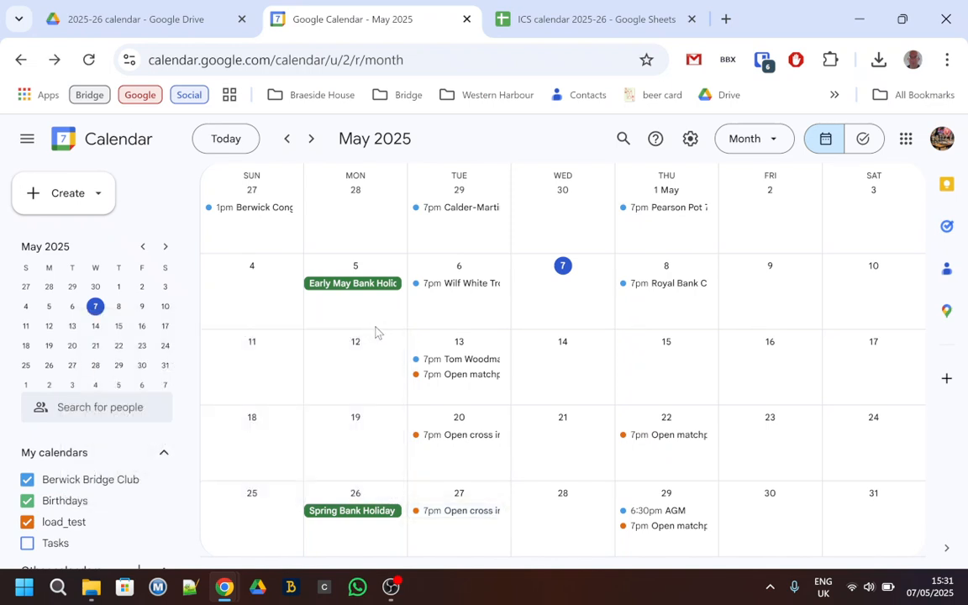
pyautogui.scroll(-1, 376, 332)
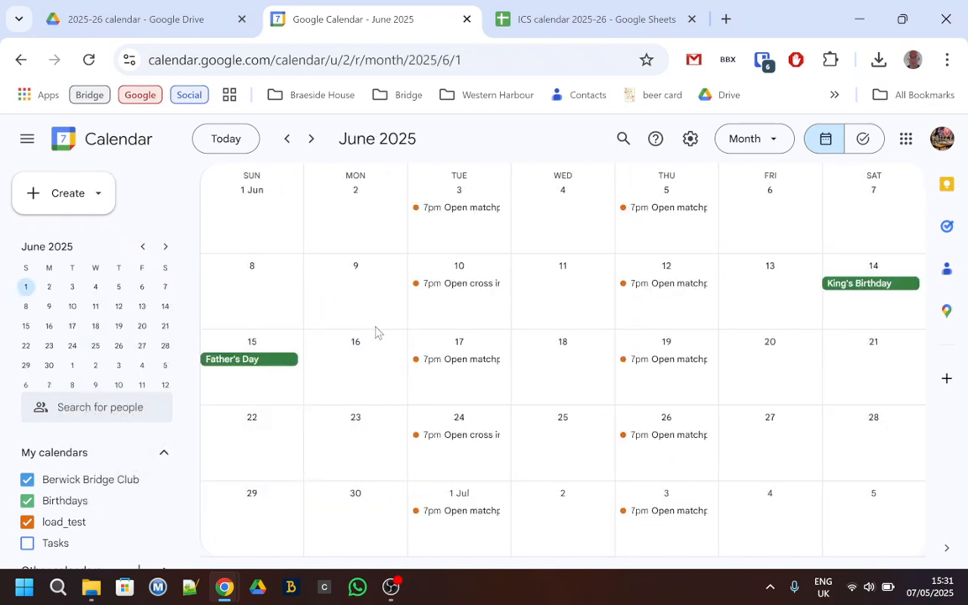
pyautogui.click(474, 209)
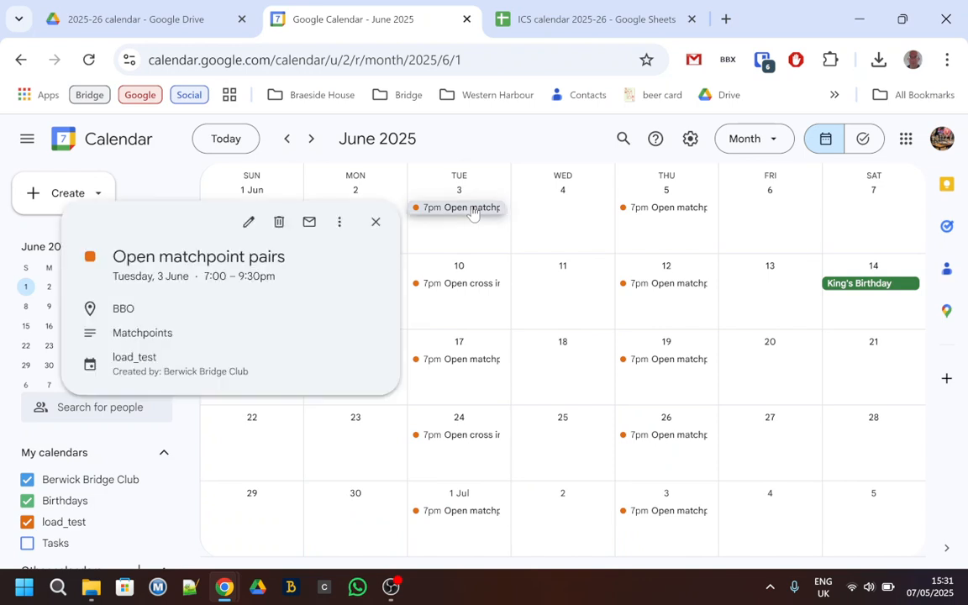
pyautogui.click(376, 222)
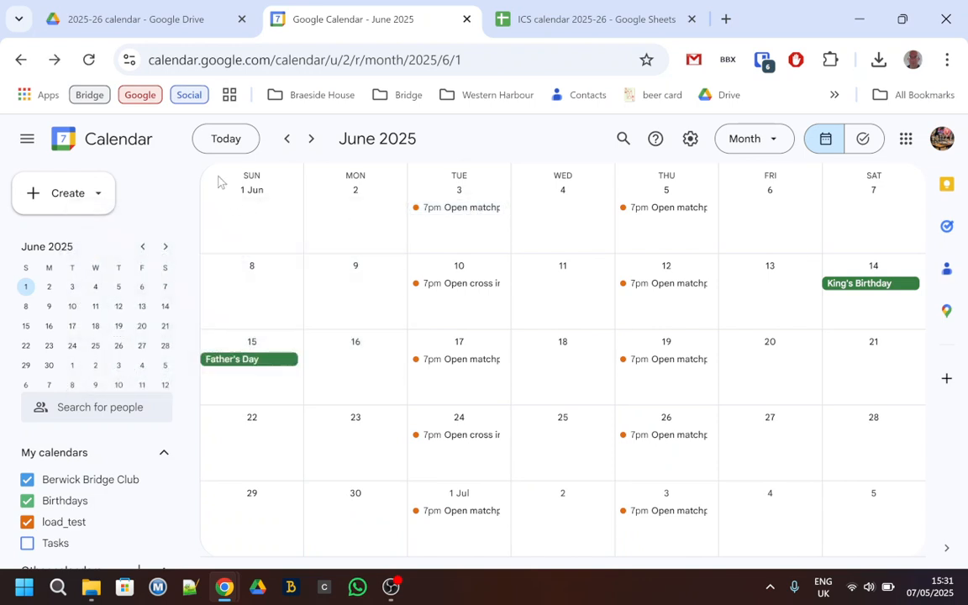
# - Delete the 29 May 2025 Open matchpoint pairs event from the load_test calendar
pyautogui.click(284, 143)
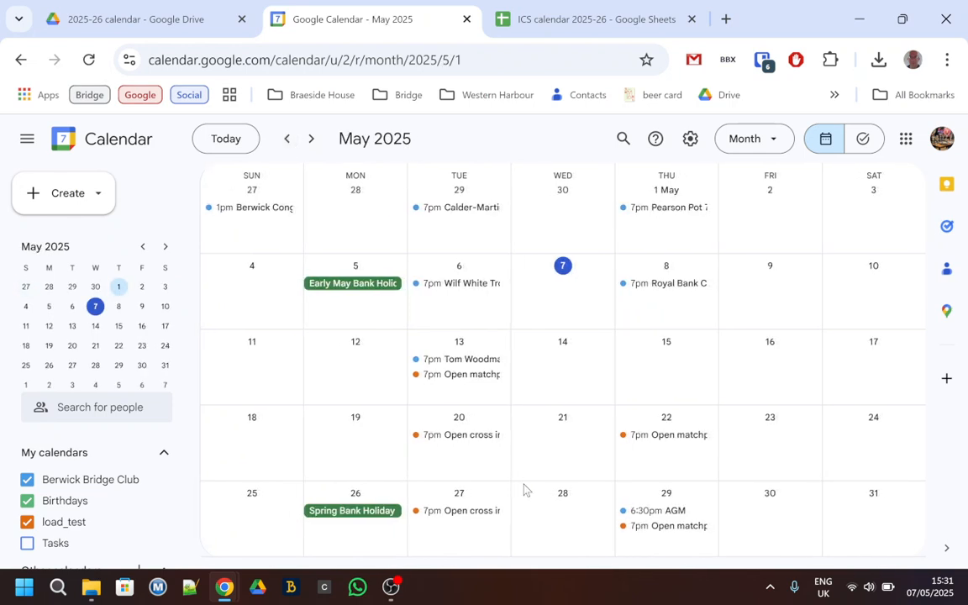
pyautogui.click(679, 528)
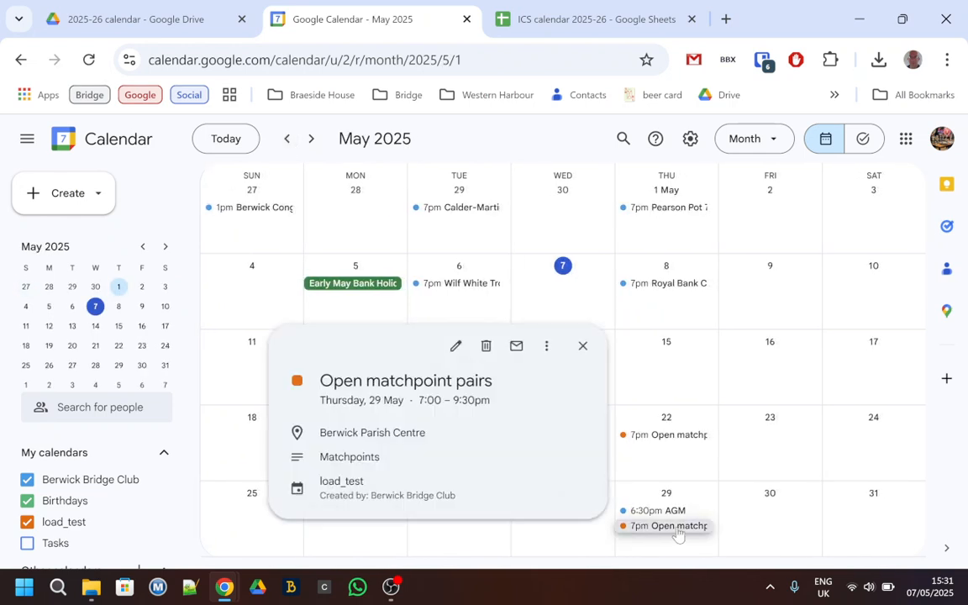
pyautogui.click(487, 348)
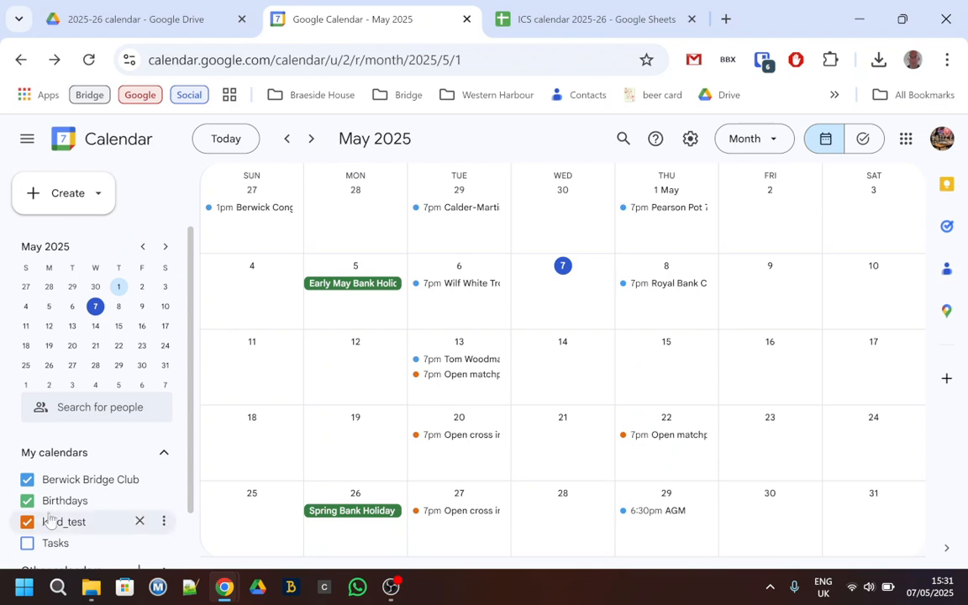
# - Permanently delete the load_test calendar and review the May and June 2025 months
pyautogui.click(163, 523)
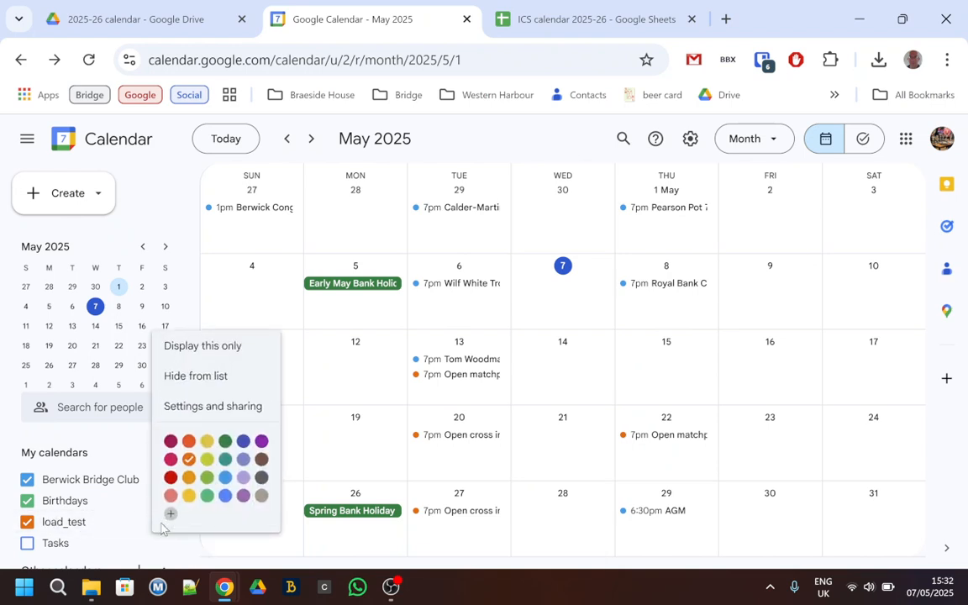
pyautogui.click(242, 407)
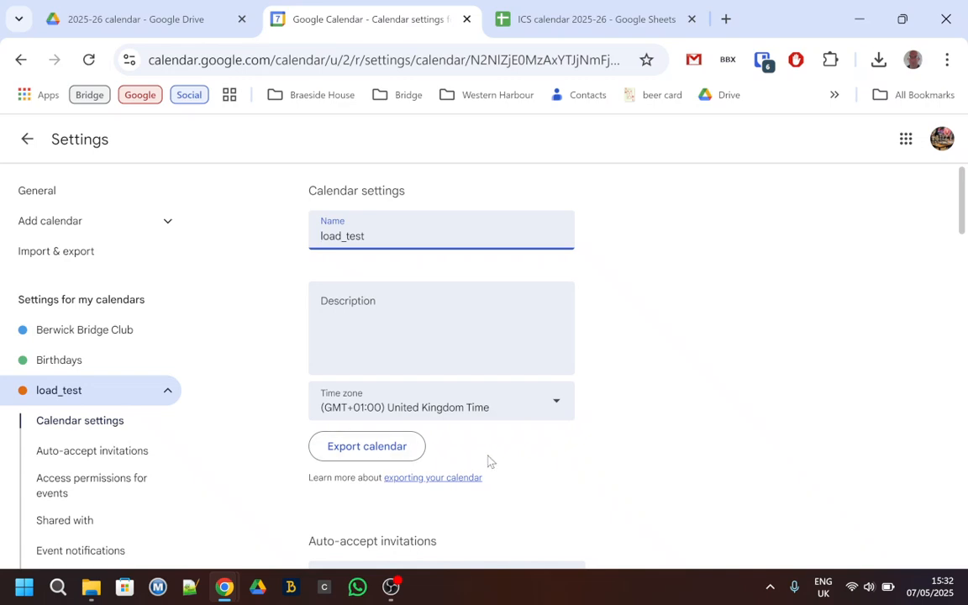
pyautogui.scroll(-6, 488, 461)
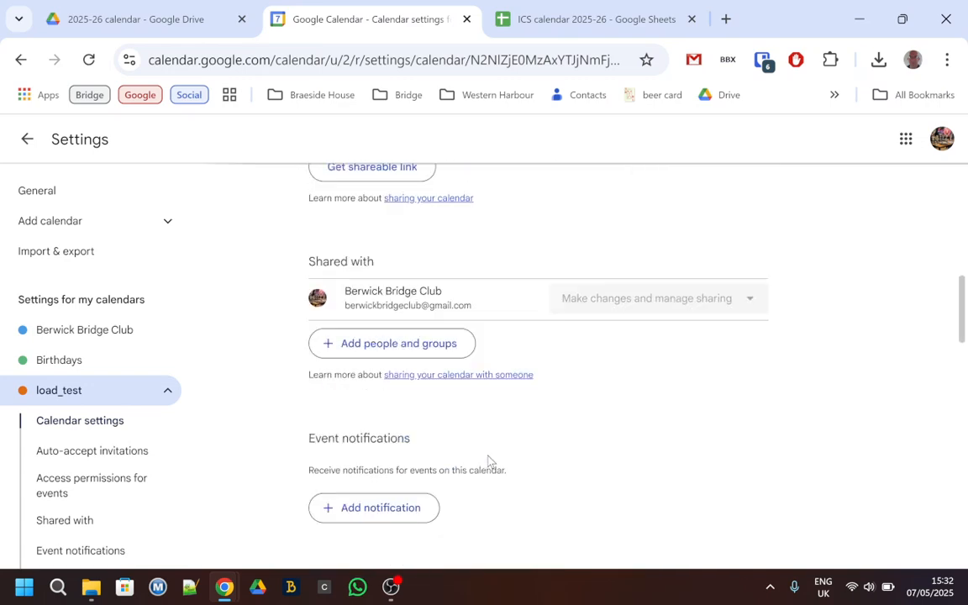
pyautogui.scroll(-10, 489, 460)
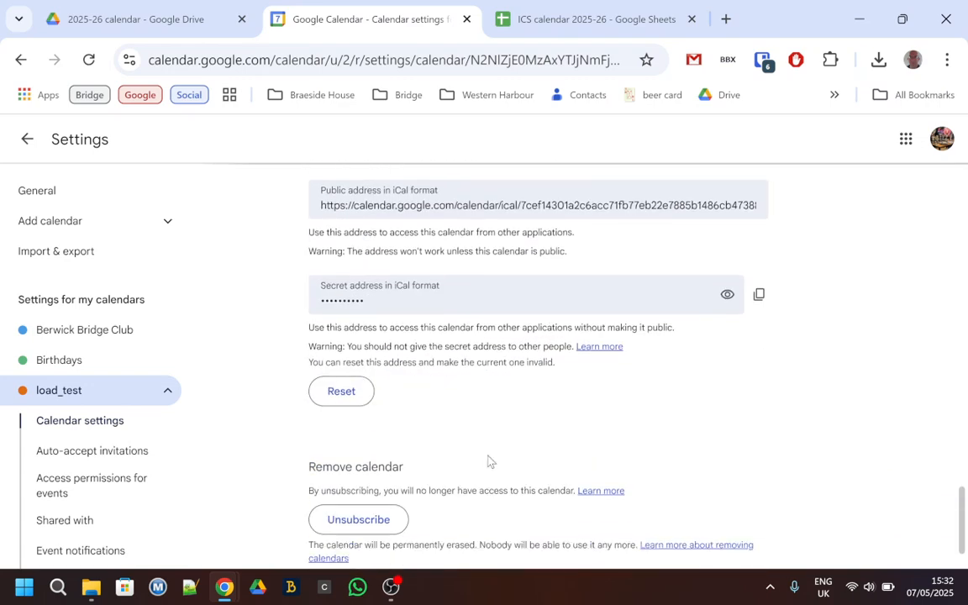
pyautogui.scroll(-1, 488, 460)
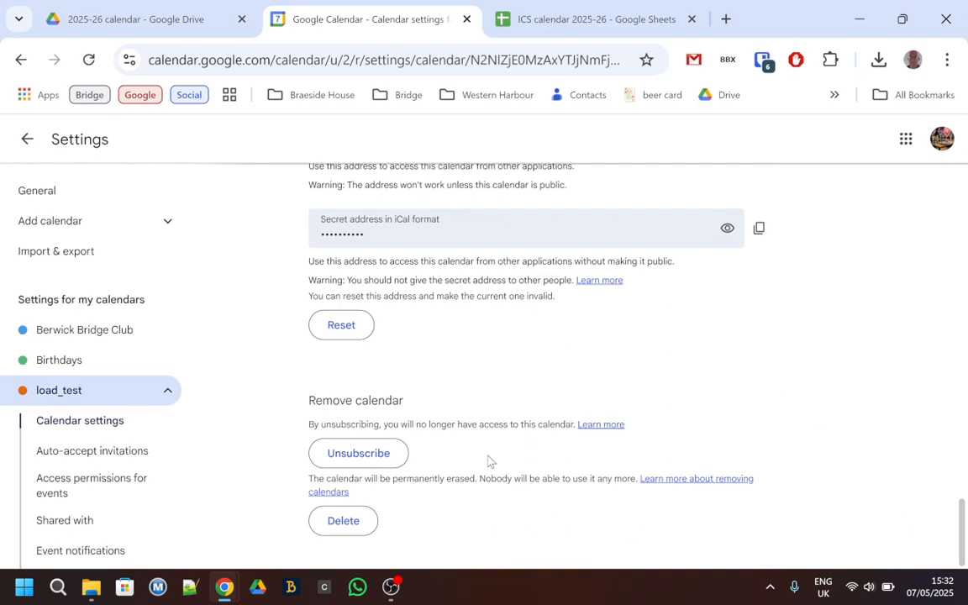
pyautogui.click(344, 527)
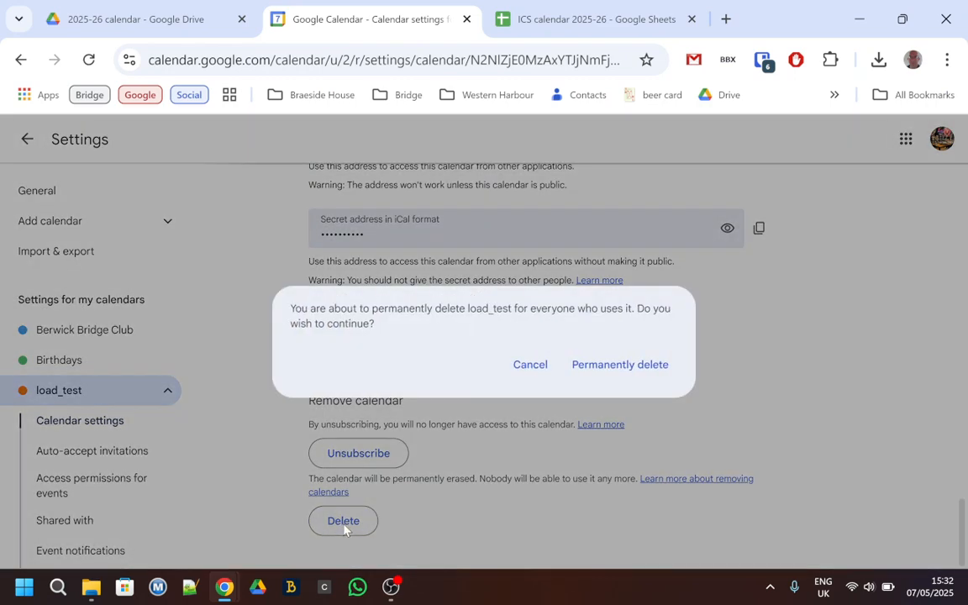
pyautogui.click(629, 369)
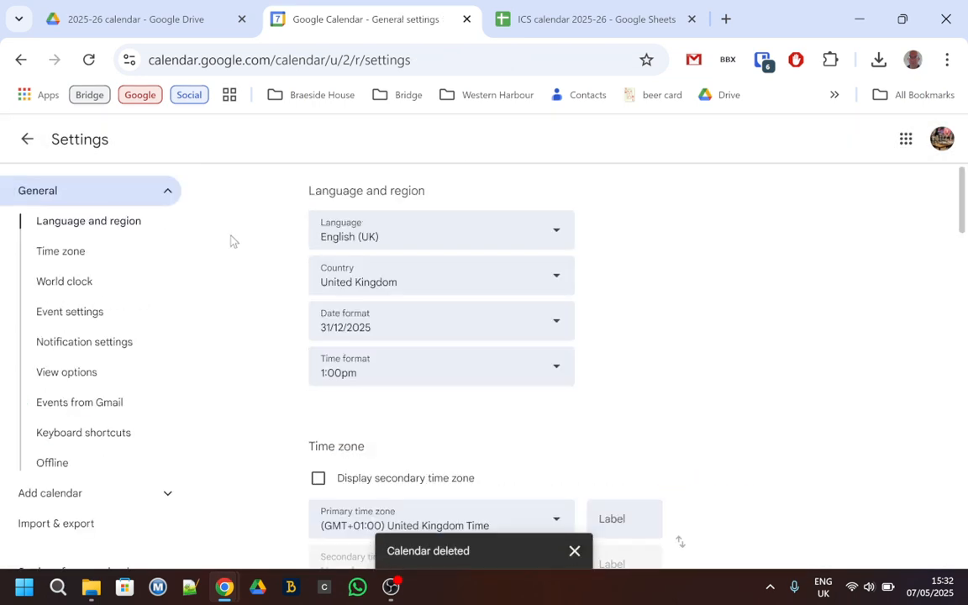
pyautogui.click(28, 141)
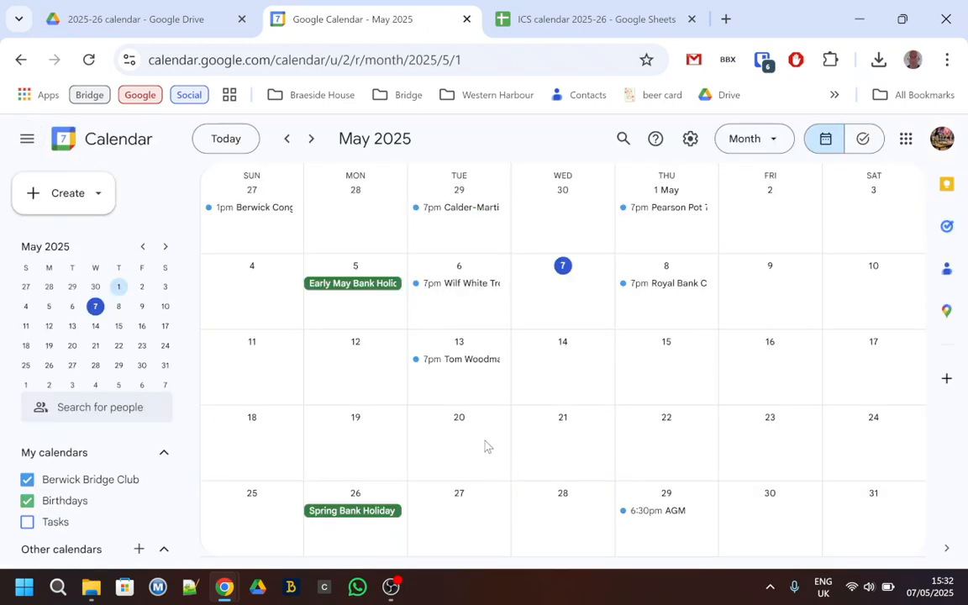
pyautogui.click(313, 140)
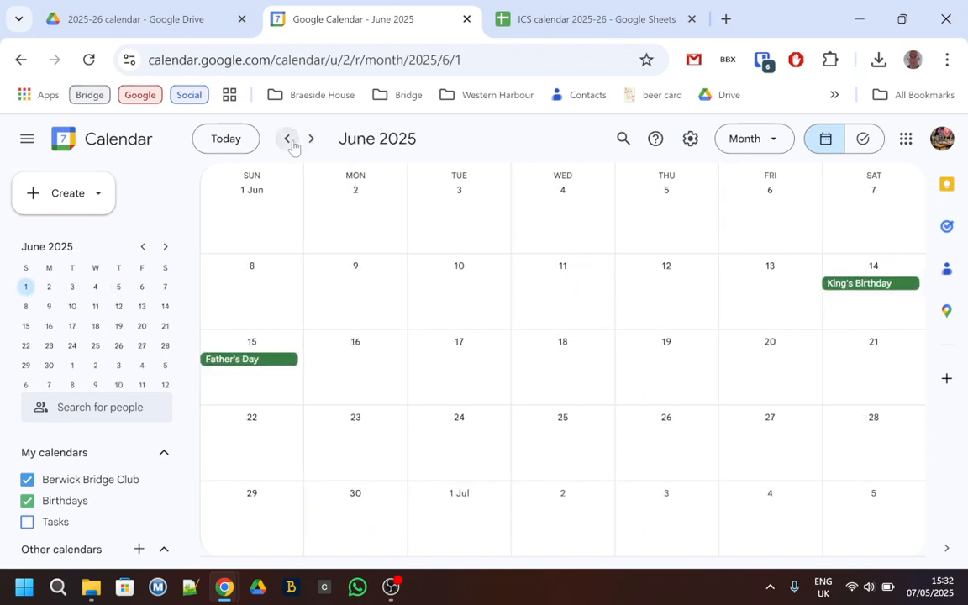
pyautogui.click(220, 144)
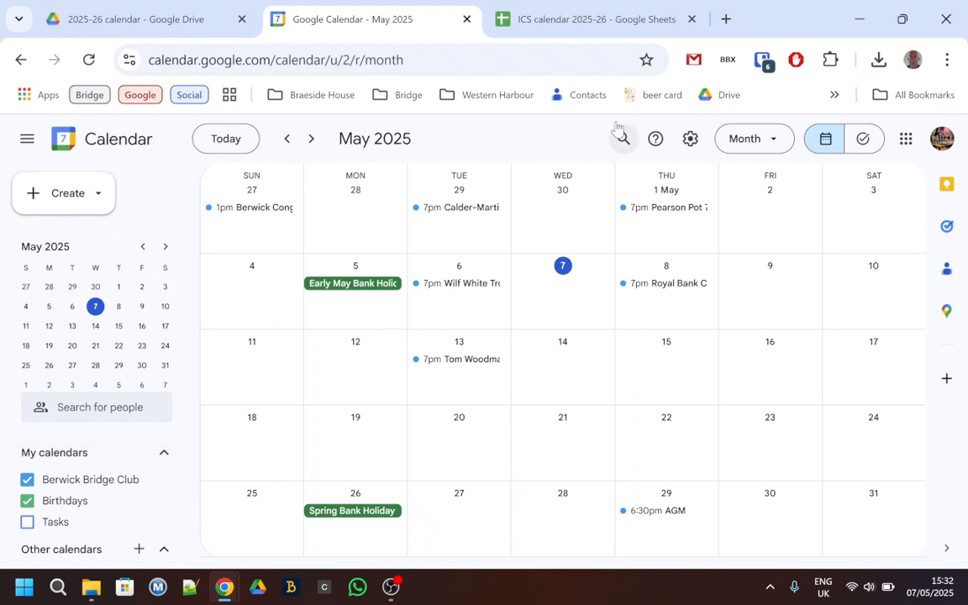
pyautogui.click(691, 138)
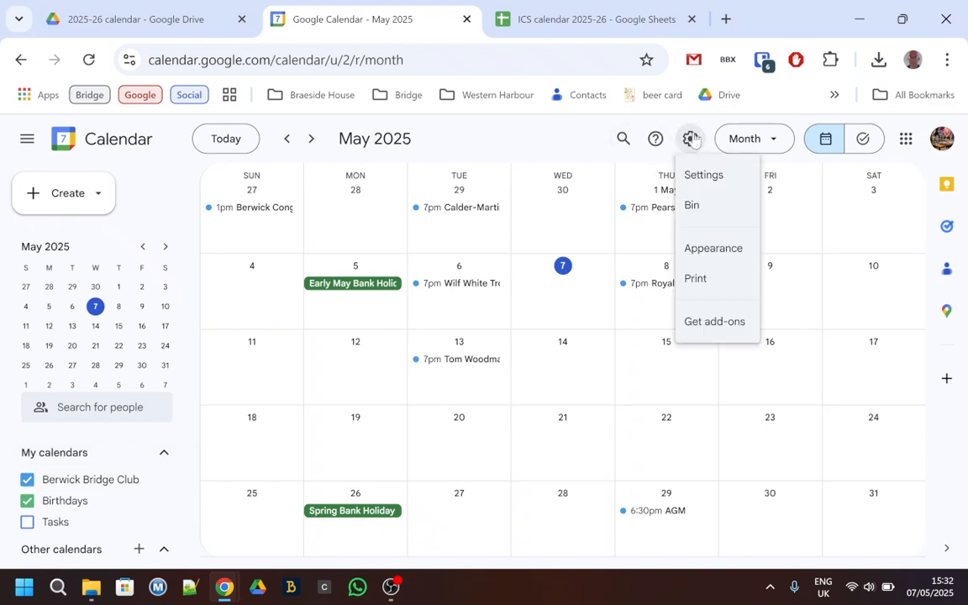
pyautogui.click(706, 177)
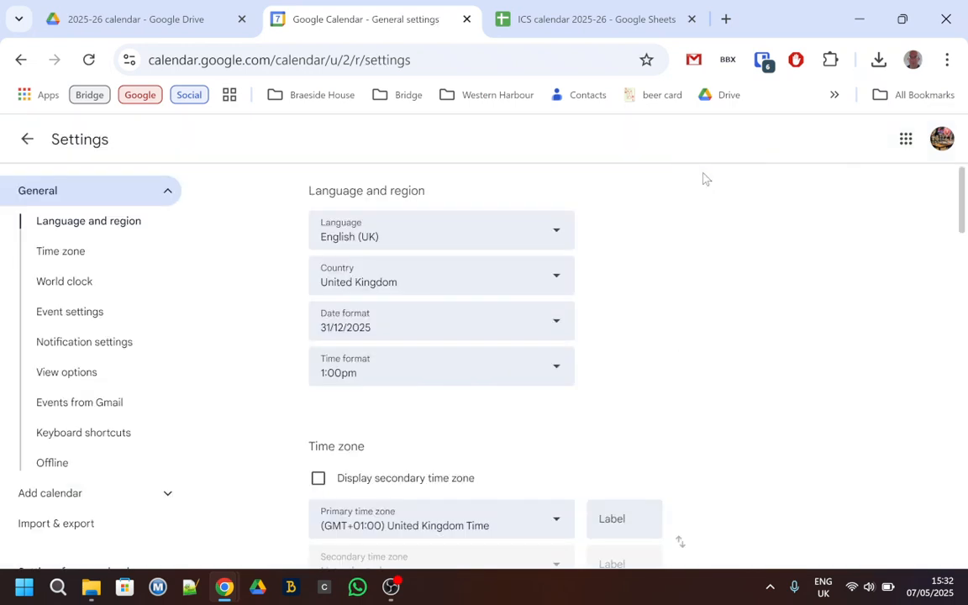
pyautogui.click(90, 523)
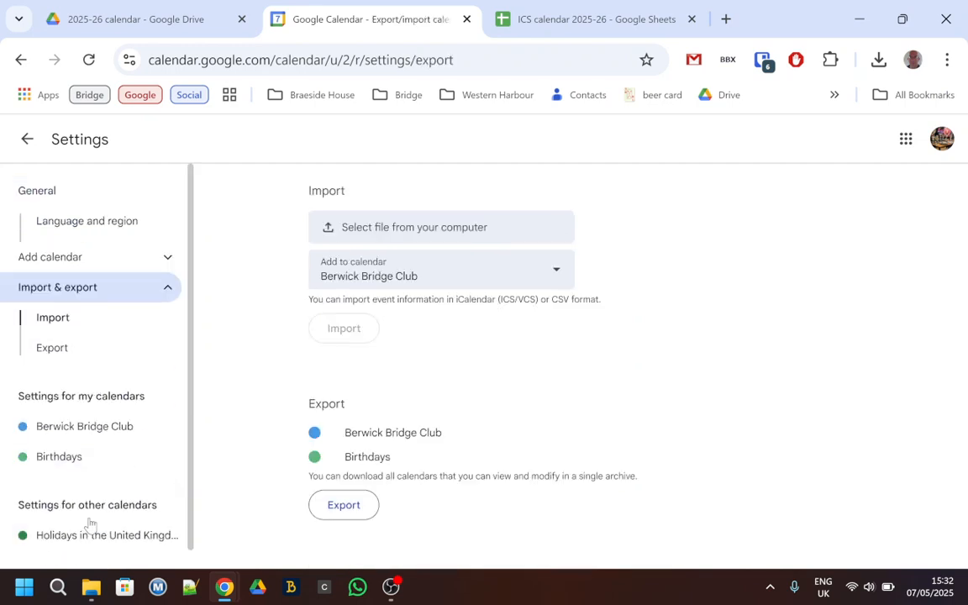
pyautogui.click(392, 227)
pyautogui.doubleClick(275, 132)
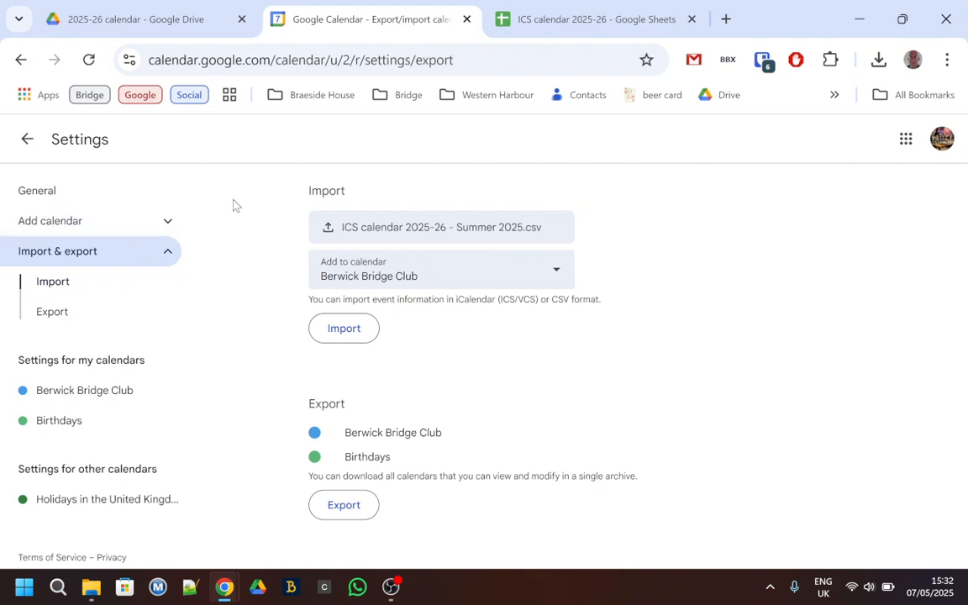
pyautogui.click(26, 140)
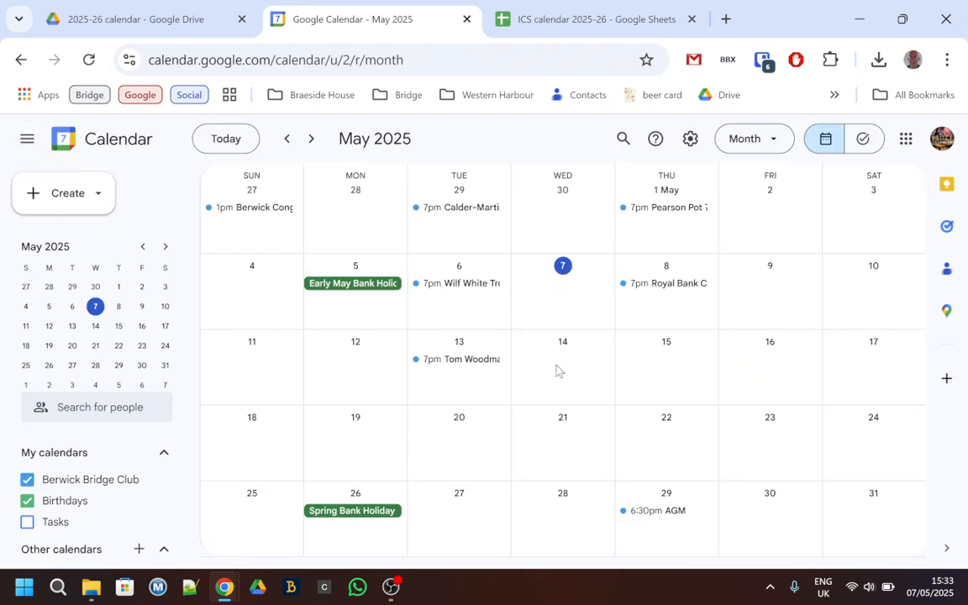
# - Open the Berwick Bridge Club website, berwickbridgeclub.co.uk, in a new browser tab
pyautogui.click(726, 20)
pyautogui.write('br')
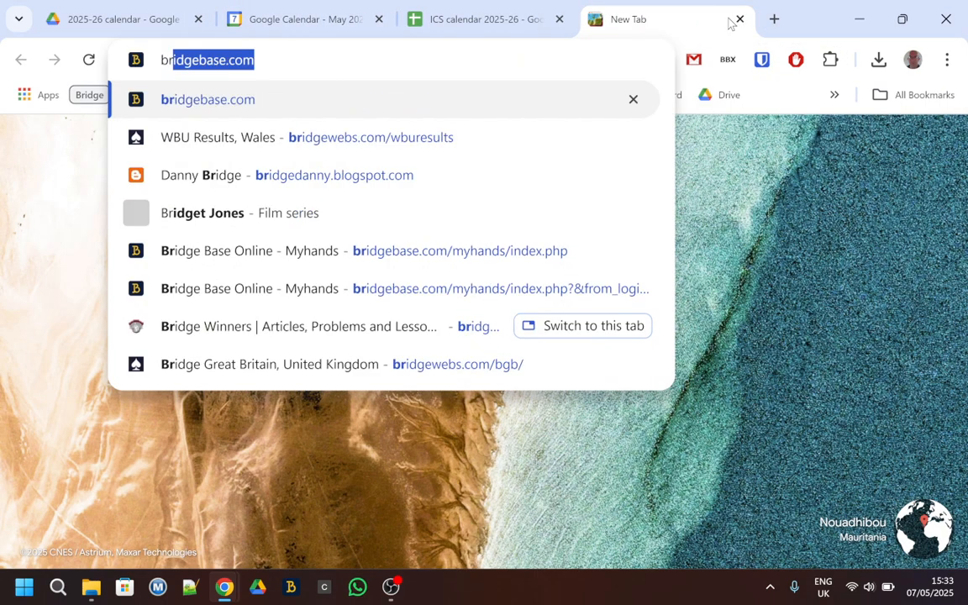
pyautogui.press('BackSpace')
pyautogui.press('BackSpace')
pyautogui.write('er')
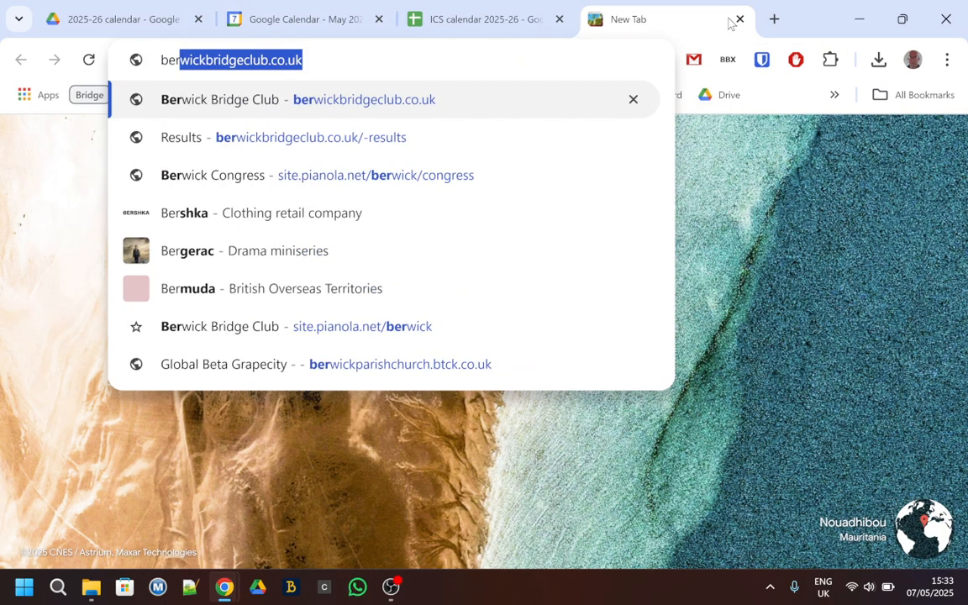
pyautogui.press('Return')
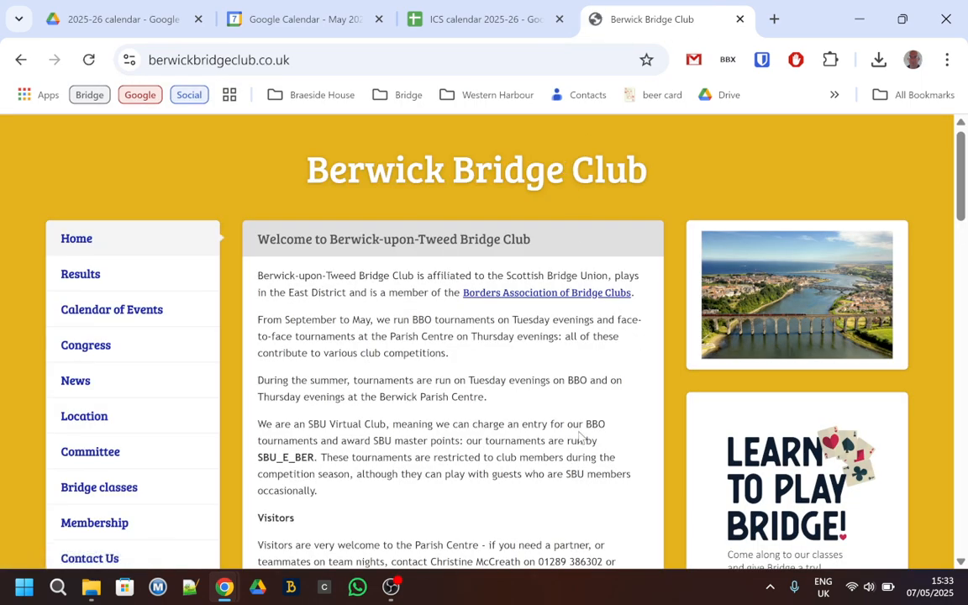
# - Examine the Forthcoming events list on the bridge club's home page
pyautogui.scroll(-3, 579, 437)
pyautogui.scroll(-2, 579, 437)
pyautogui.scroll(-2, 641, 460)
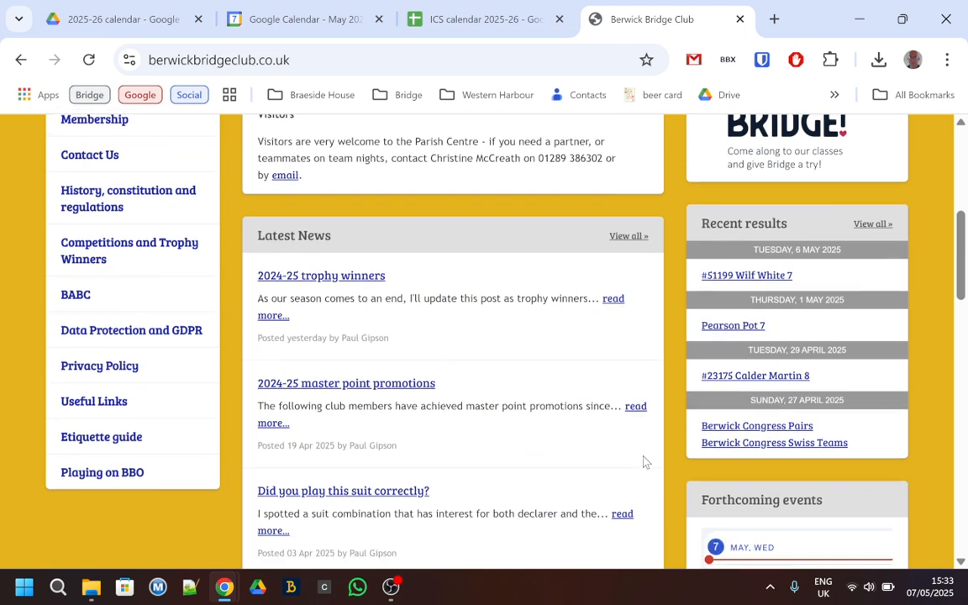
pyautogui.scroll(-1, 644, 461)
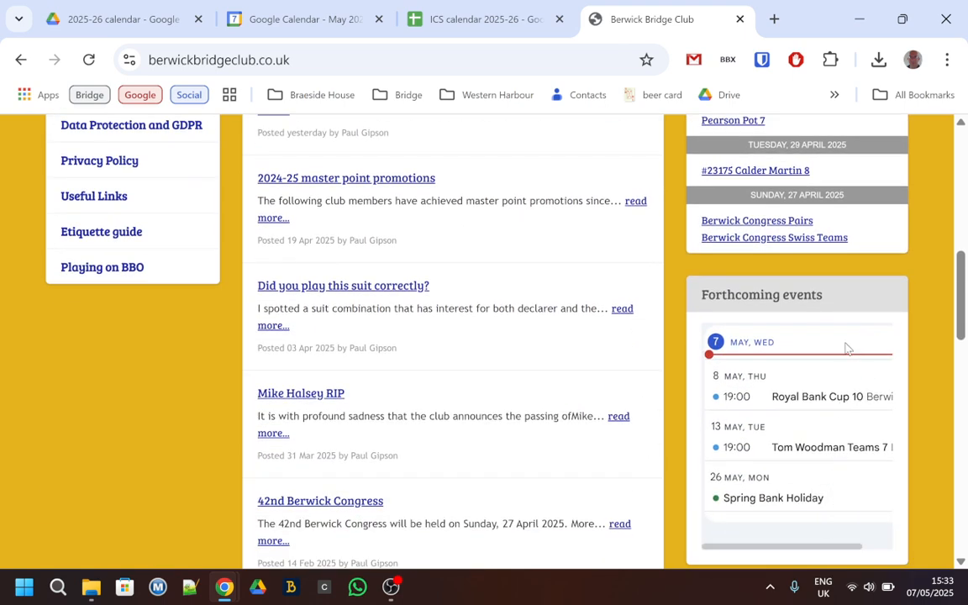
# - Open the club website's Calendar of Events page and review the embedded calendar for May 2025
pyautogui.scroll(8, 512, 300)
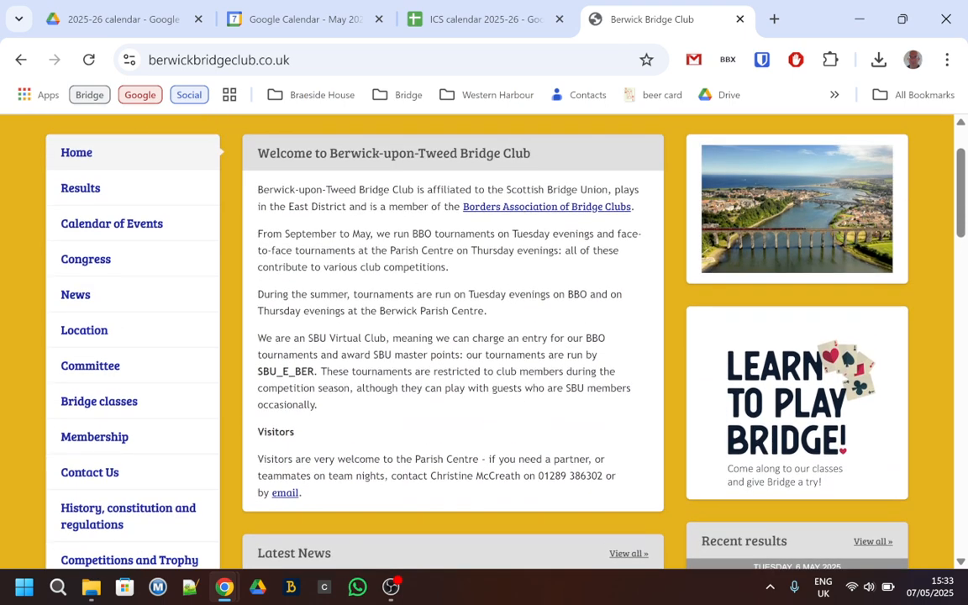
pyautogui.click(118, 224)
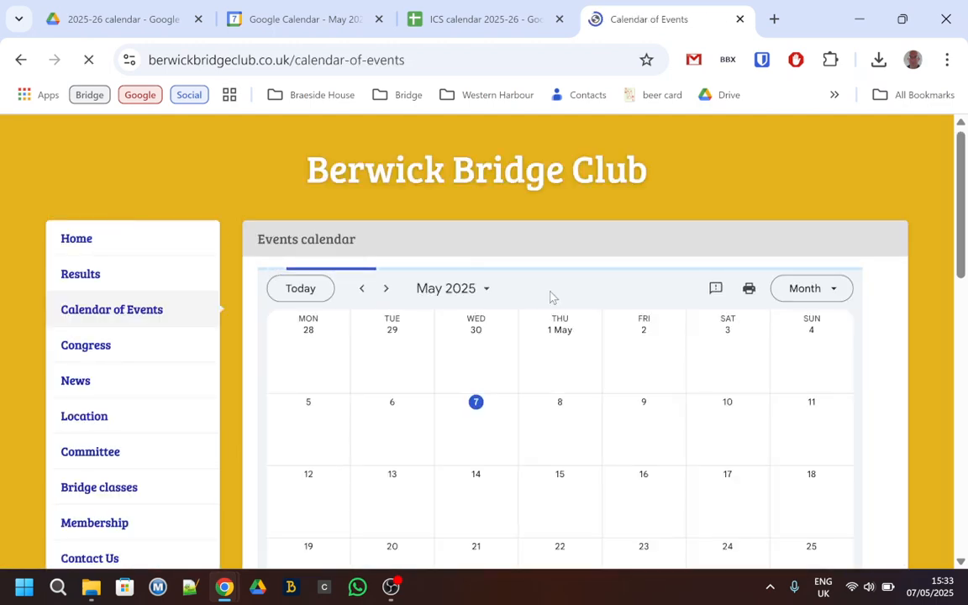
pyautogui.scroll(-1, 607, 431)
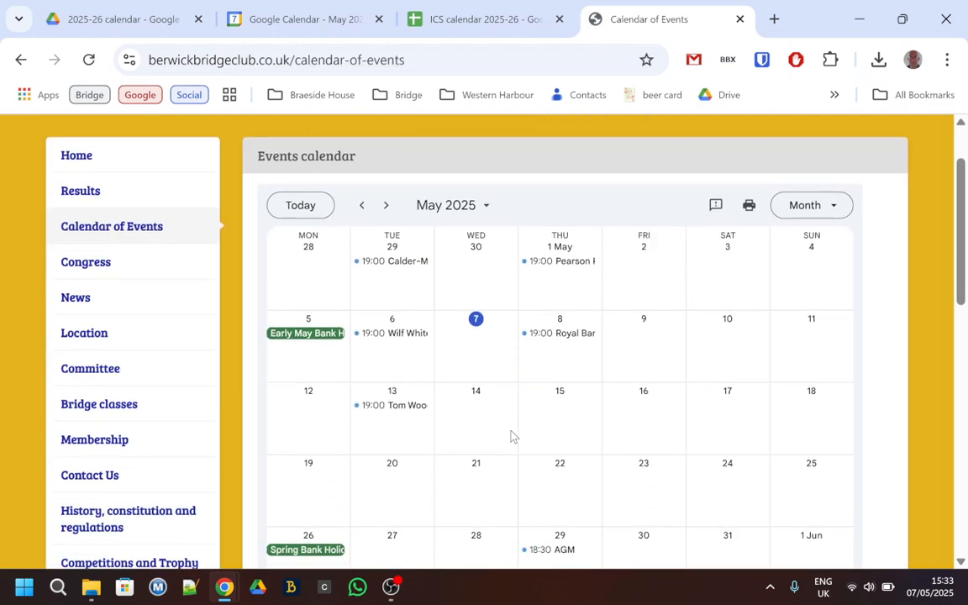
pyautogui.scroll(-1, 544, 455)
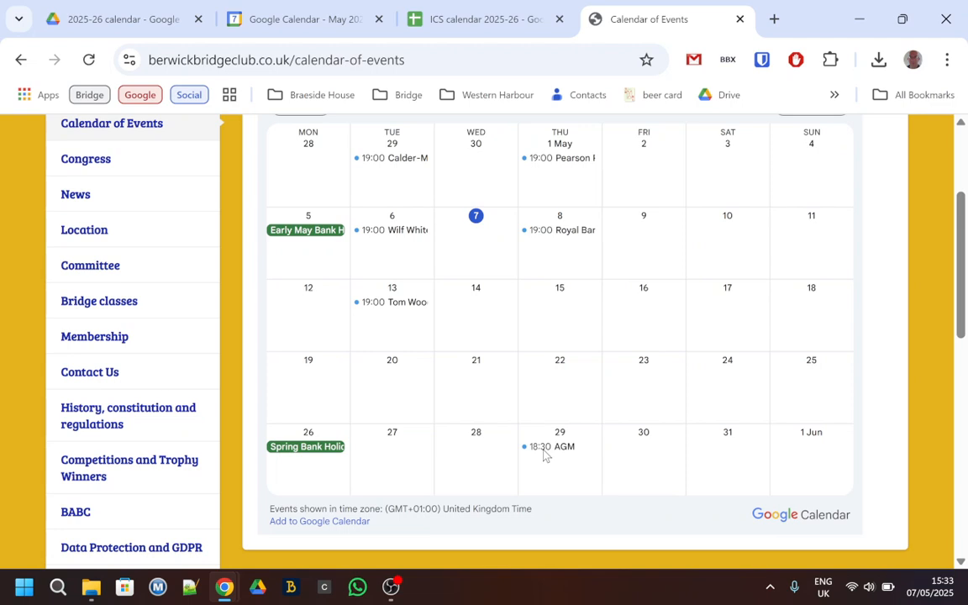
pyautogui.click(392, 589)
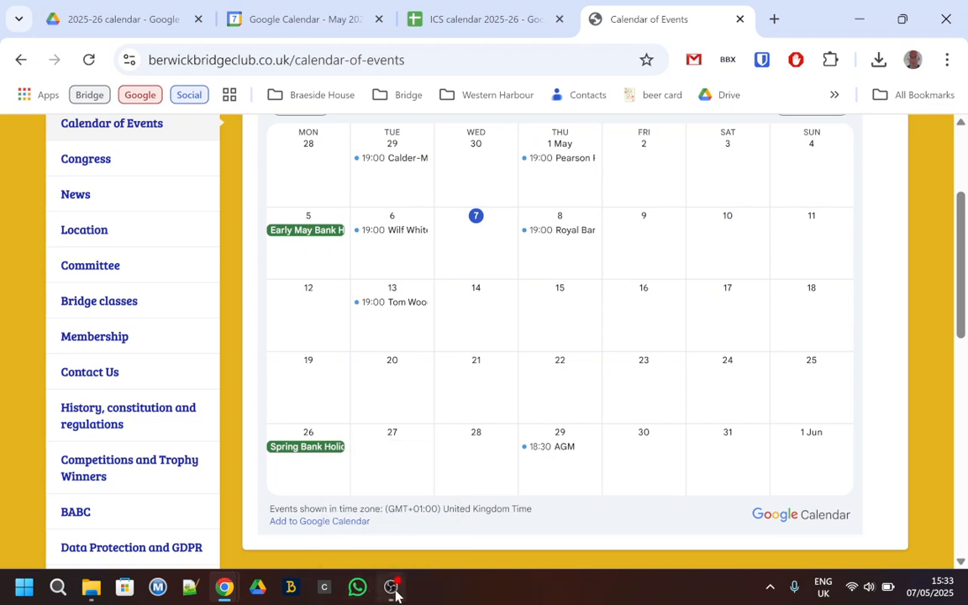